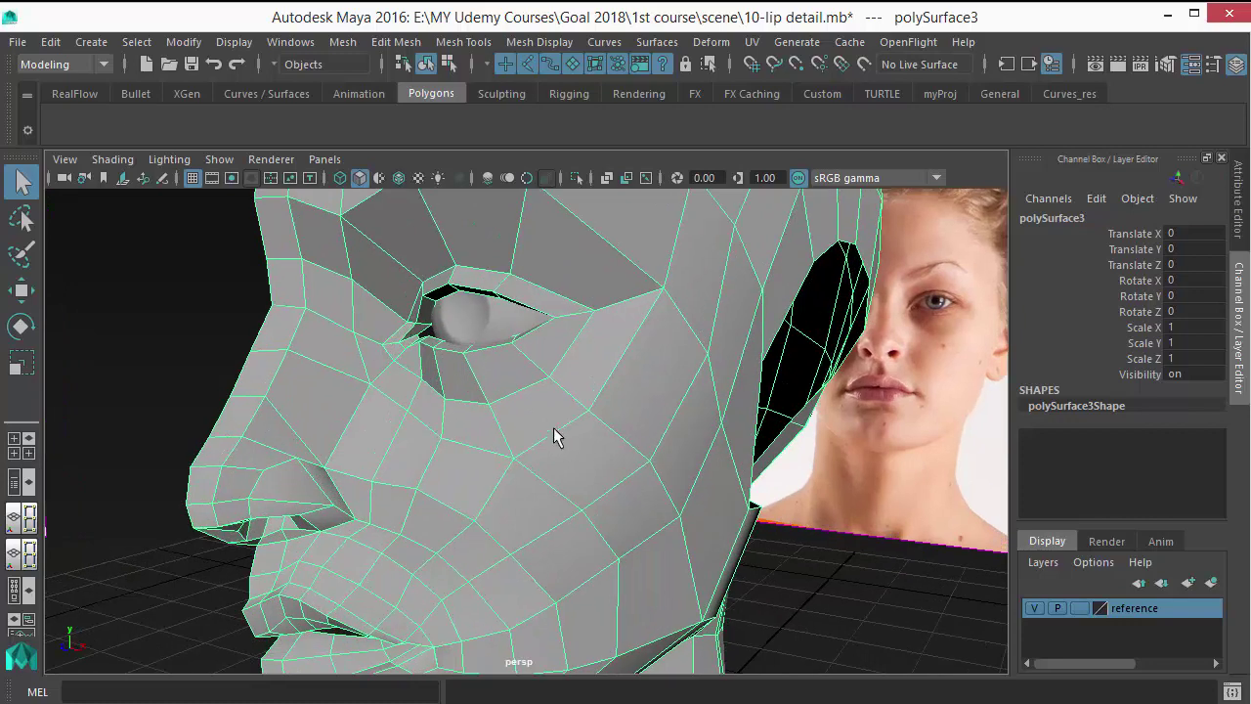
Insert an edge loop around the eye opening, running midway through the ring of eyelid faces
mouse_move(553, 436)
left_mouse_down("alt")
mouse_move(531, 410)
mouse_move(561, 439)
left_mouse_up("alt")
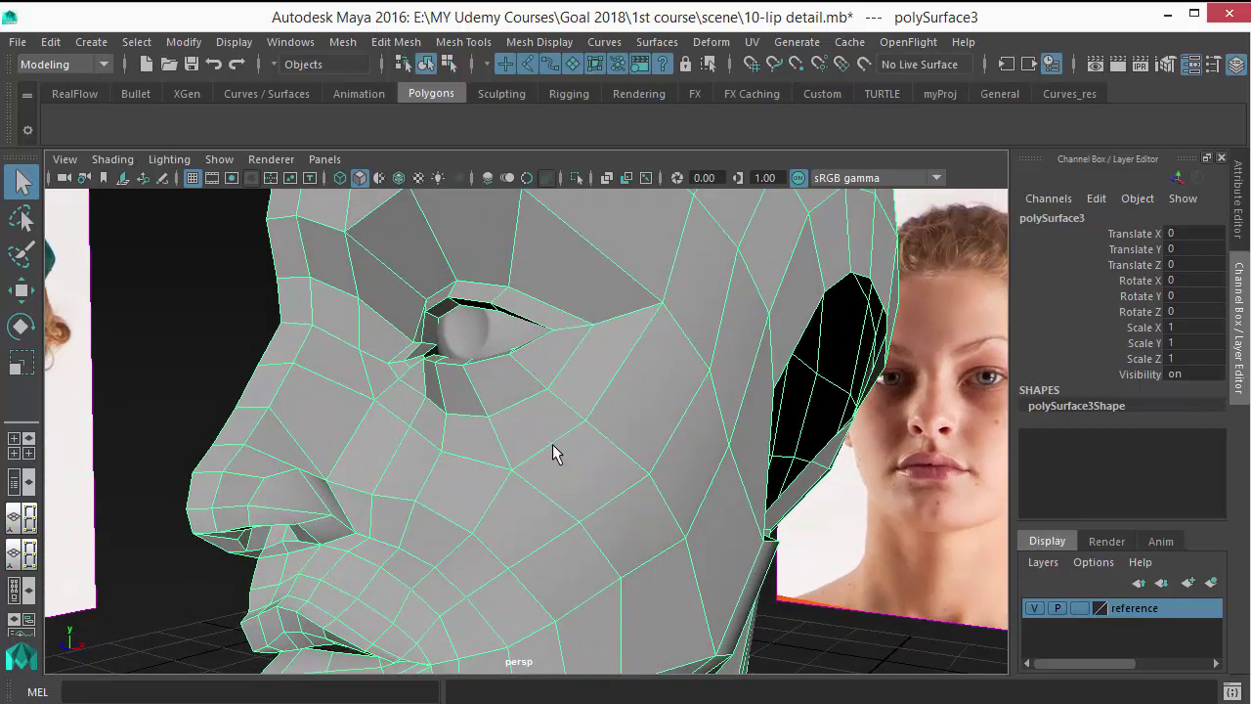
left_click_drag(583, 436, 557, 428, "alt")
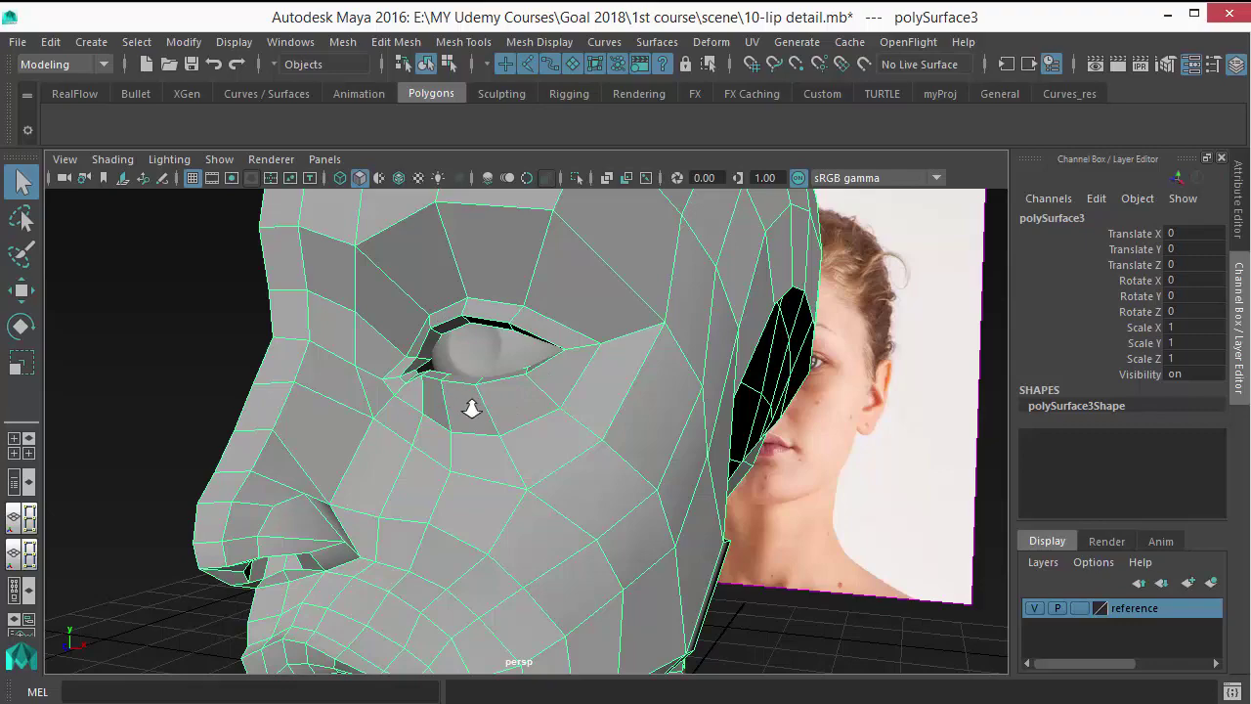
left_click_drag(469, 411, 425, 364, "alt")
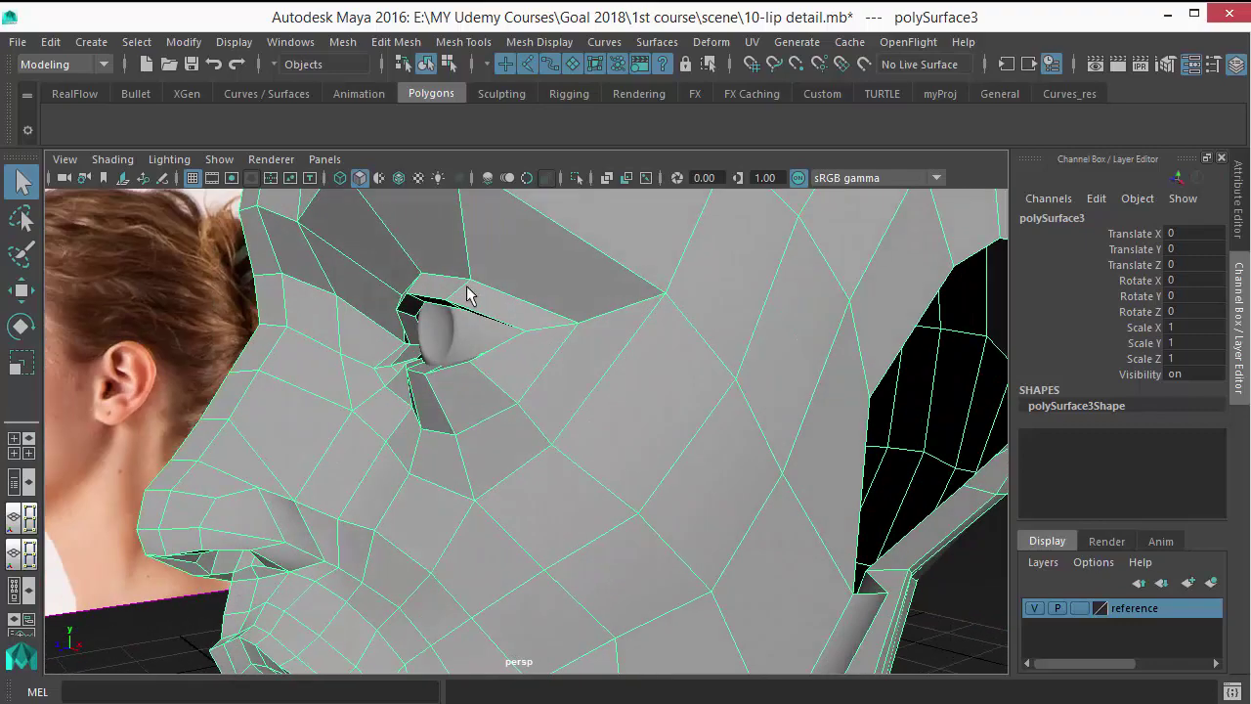
left_click_drag(439, 419, 592, 453, "alt")
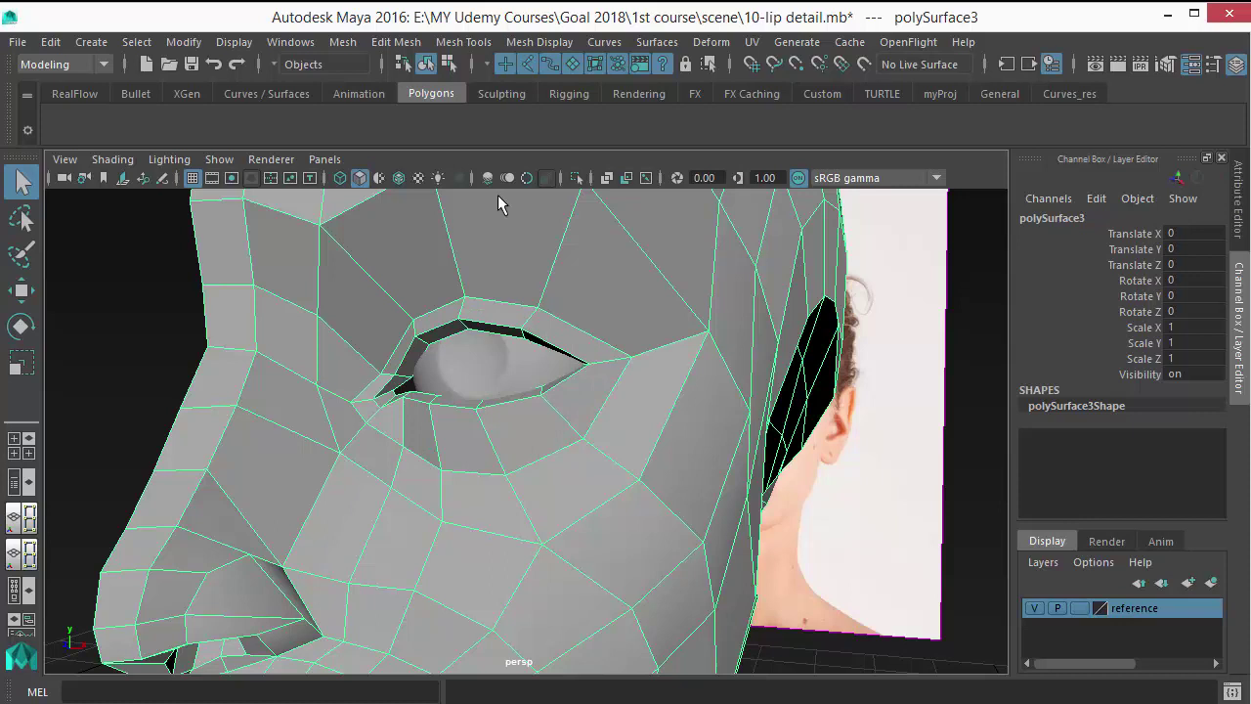
left_click(464, 42)
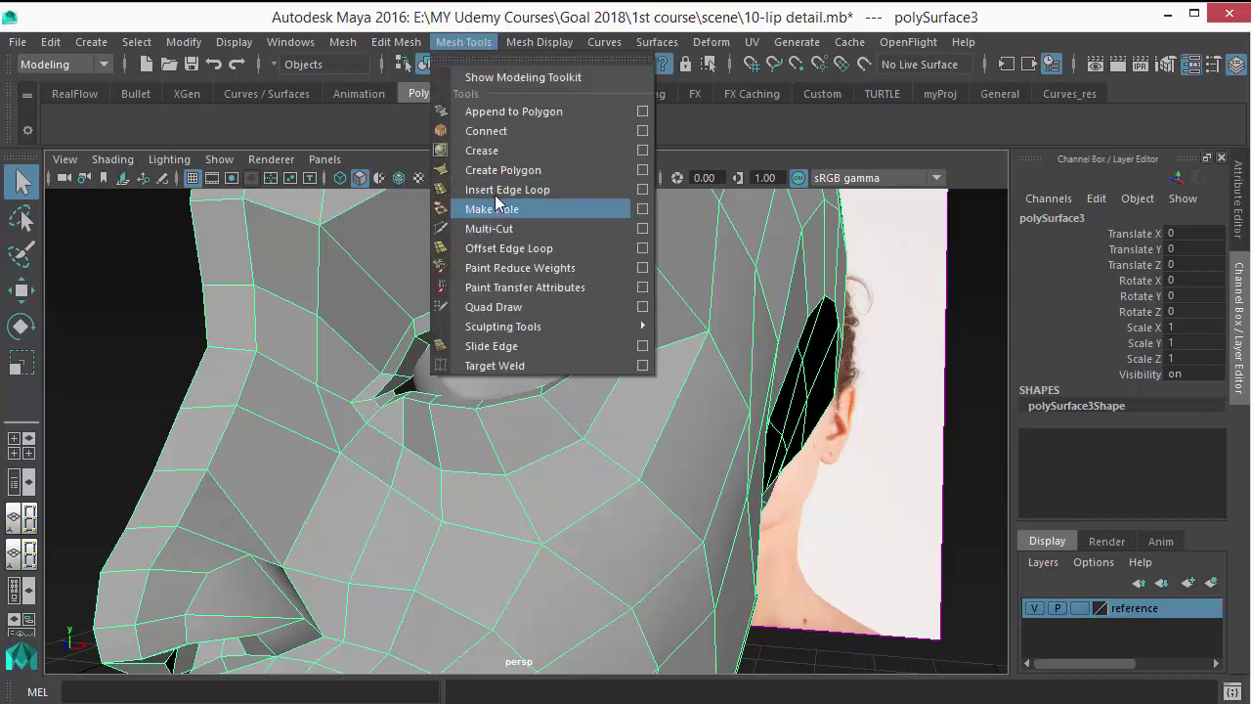
left_click(499, 189)
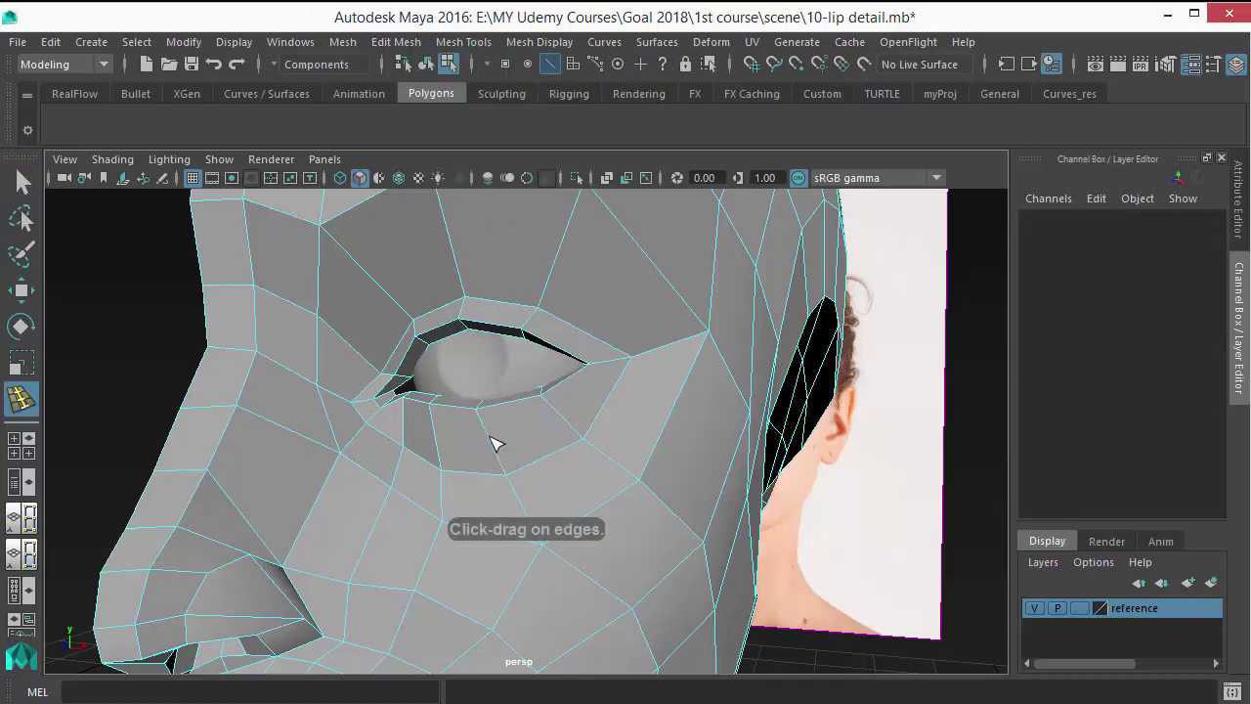
left_click_drag(493, 439, 493, 439)
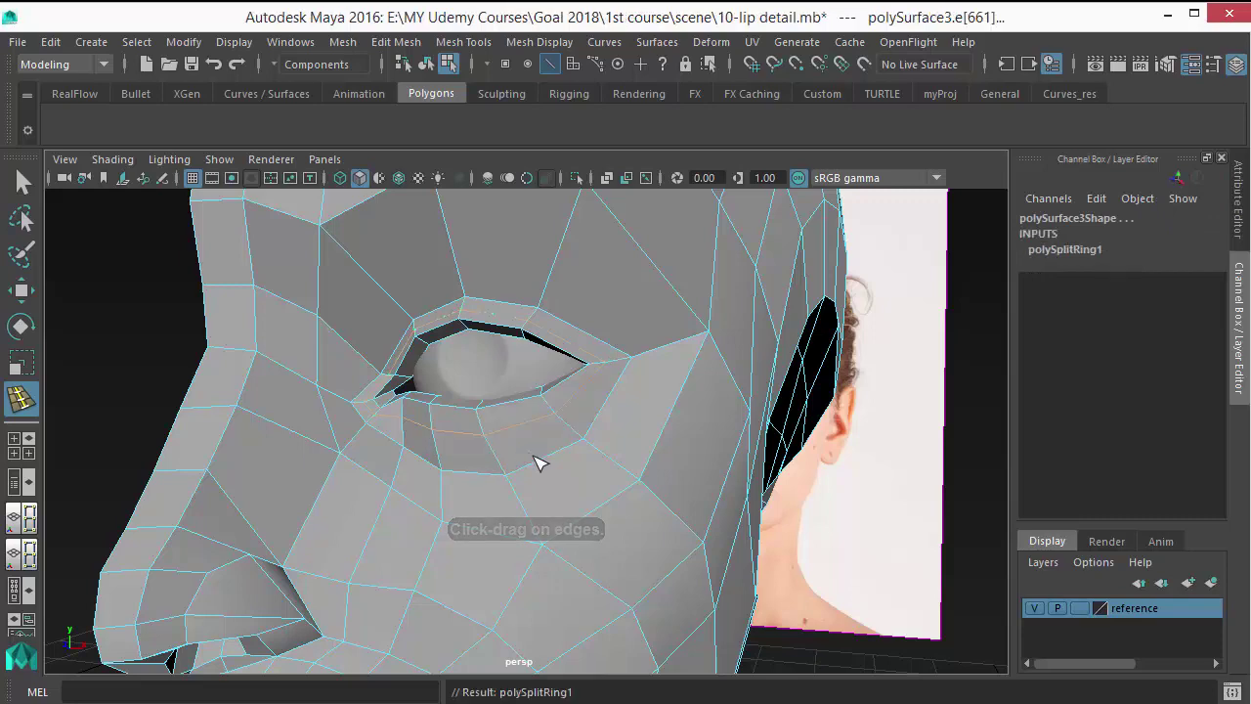
Move the new loop's upper-lid edge slightly outward in the side view to round the eyelid rim
left_click_drag(626, 453, 505, 457, "alt")
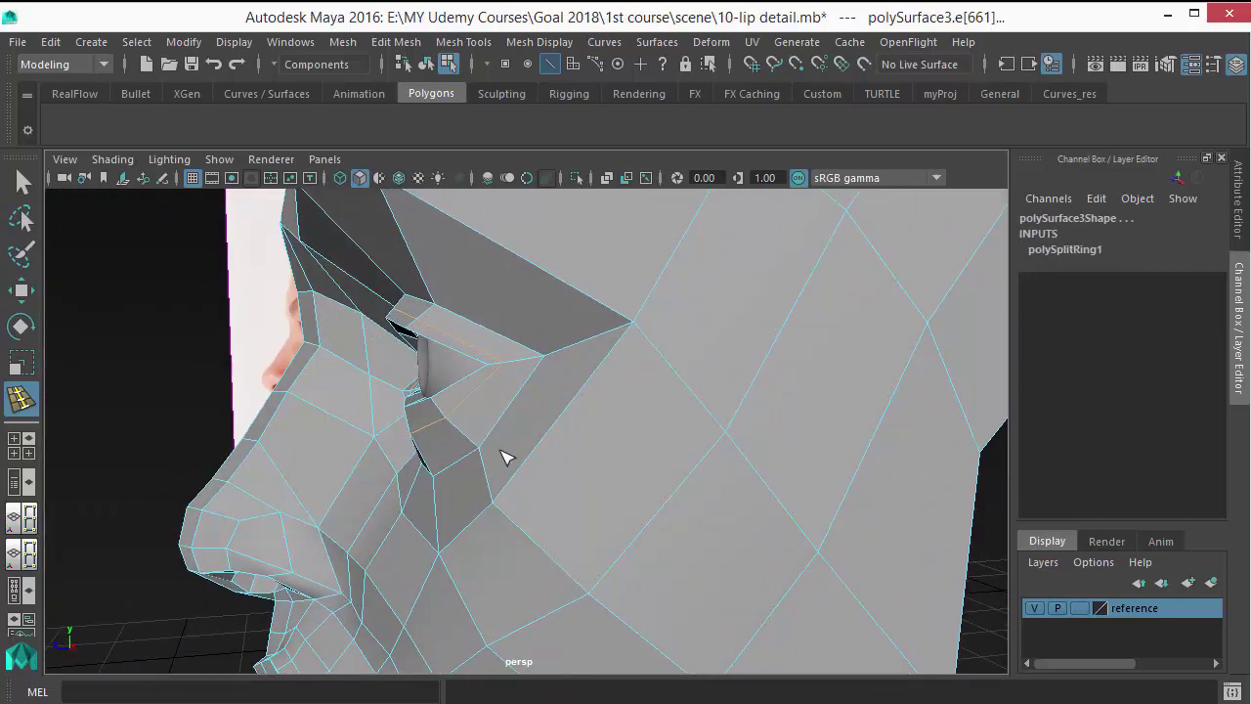
middle_click_drag(443, 397, 440, 393, "alt")
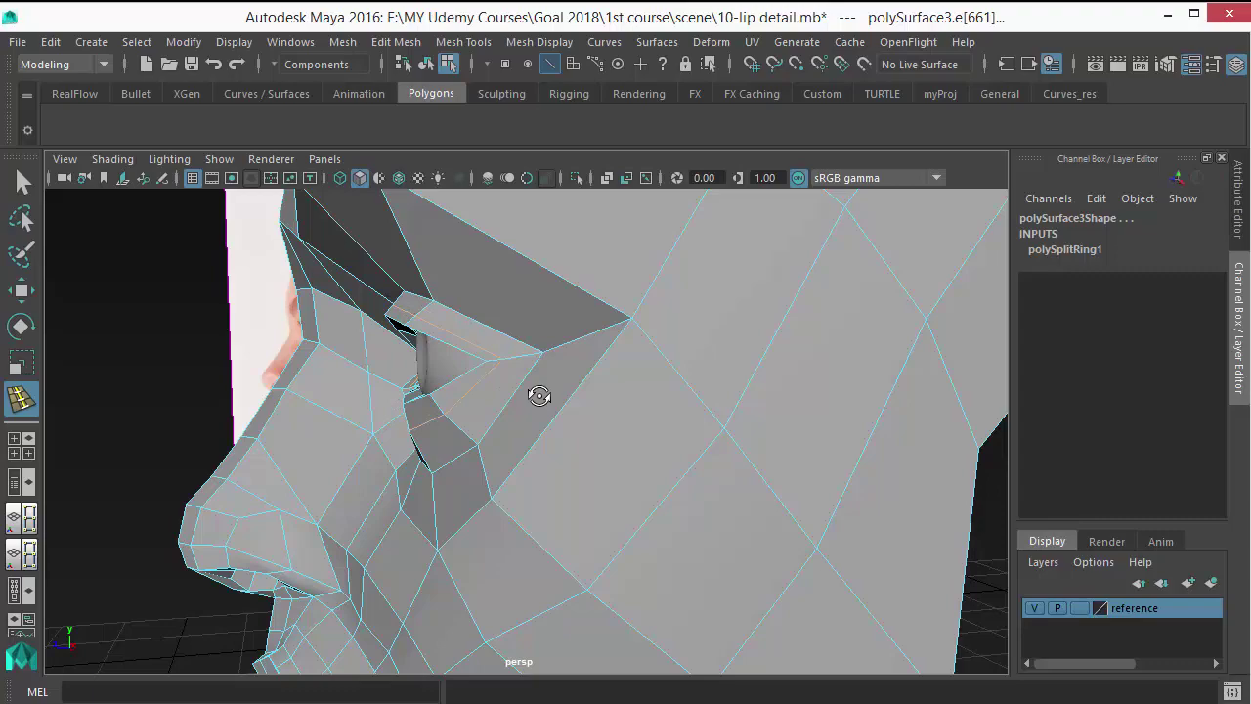
mouse_move(538, 391)
left_mouse_down("alt")
mouse_move(675, 391)
mouse_move(573, 411)
mouse_move(536, 377)
left_mouse_up("alt")
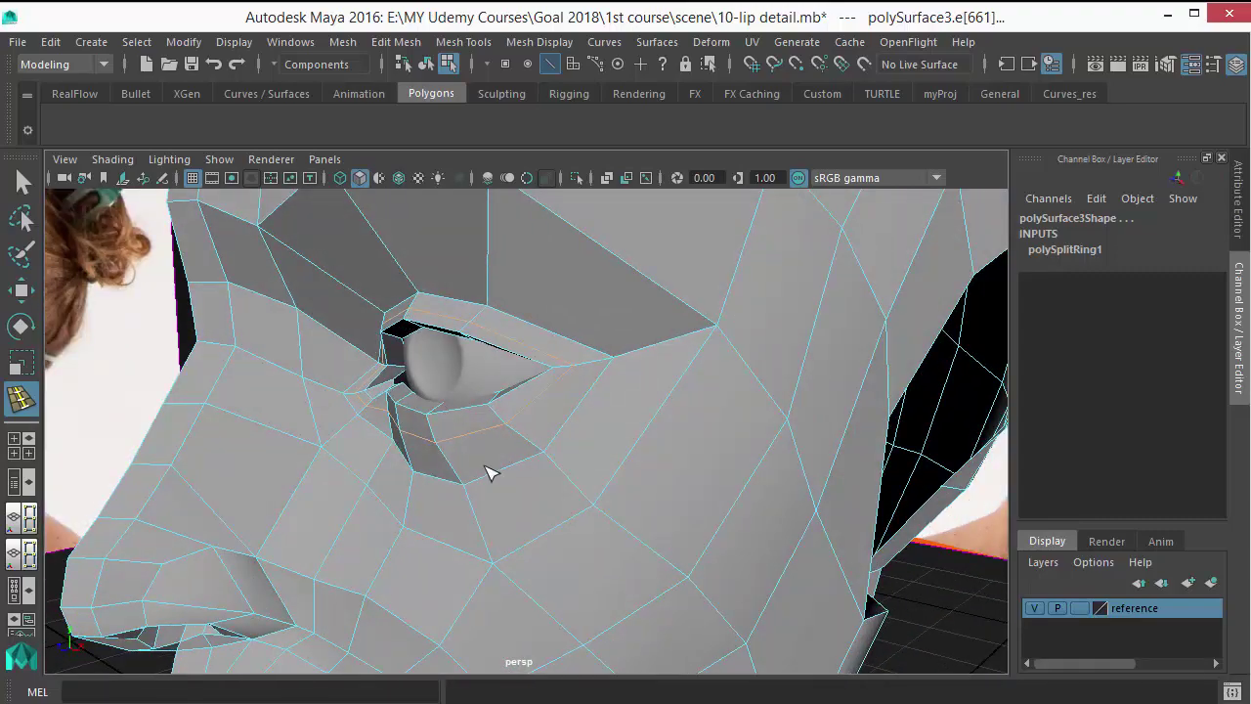
left_click_drag(489, 474, 433, 413, "alt")
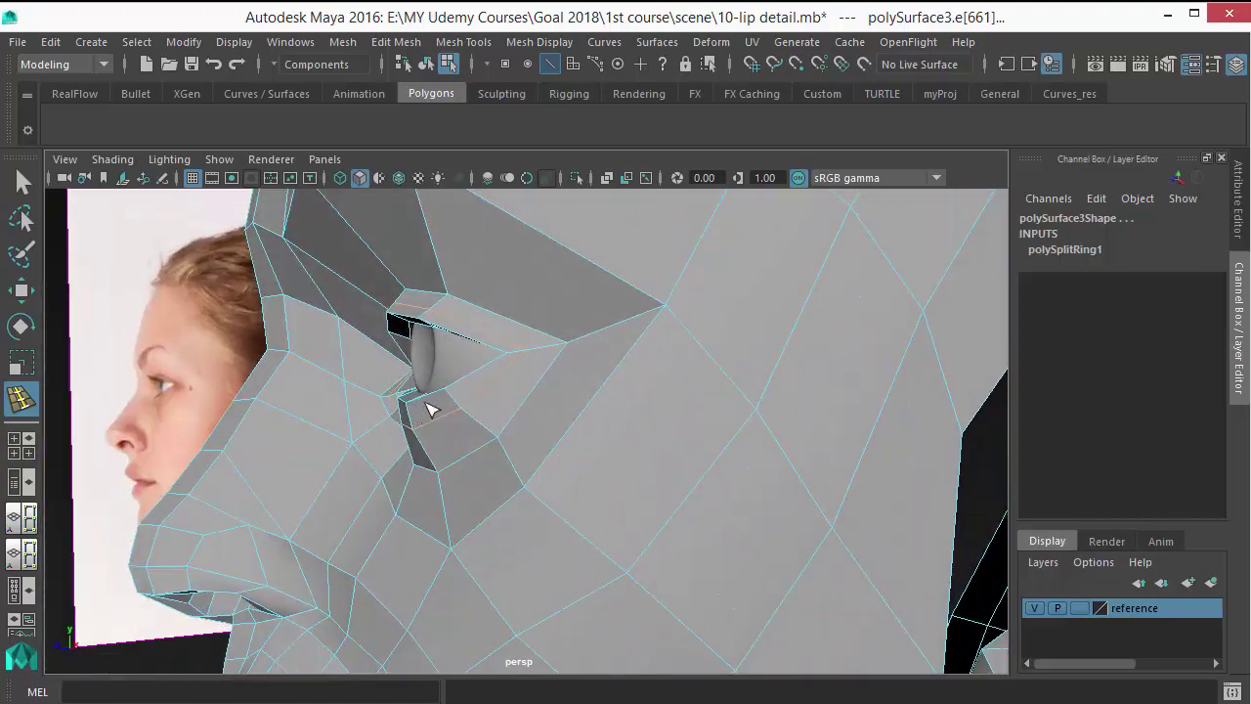
left_click_drag(502, 366, 635, 408, "alt")
key("space")
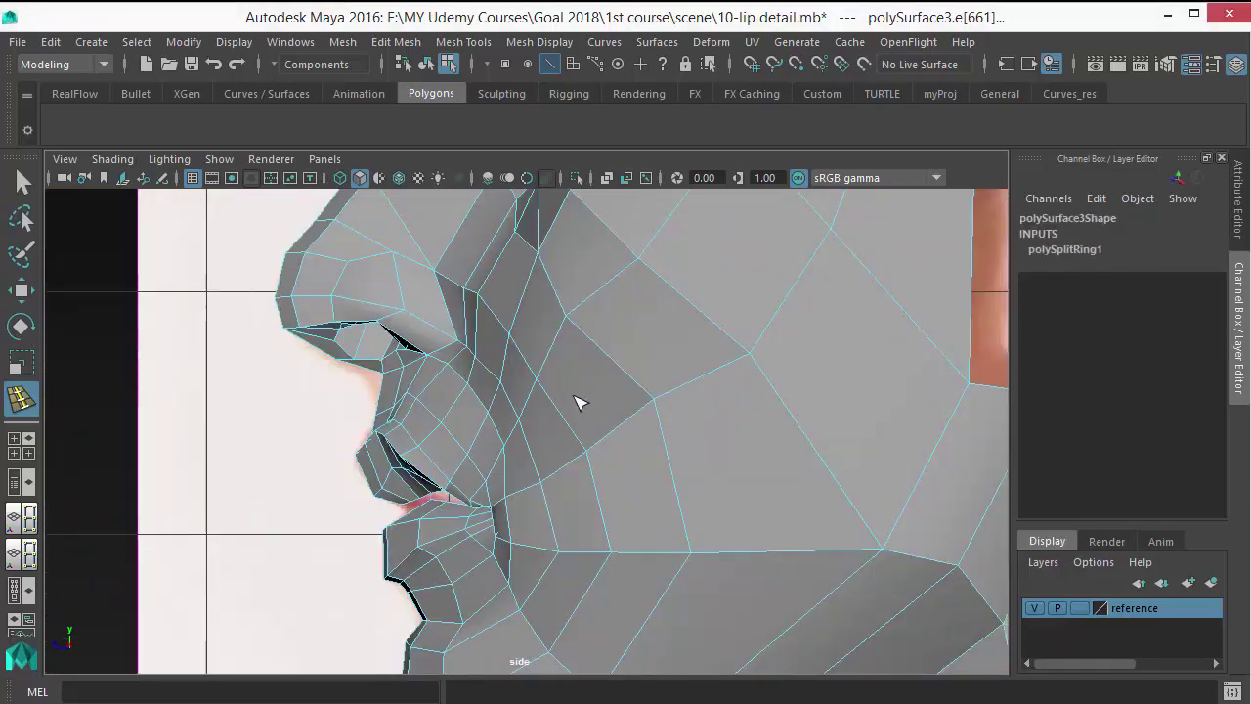
key("q")
scroll(542, 383, "up", 6)
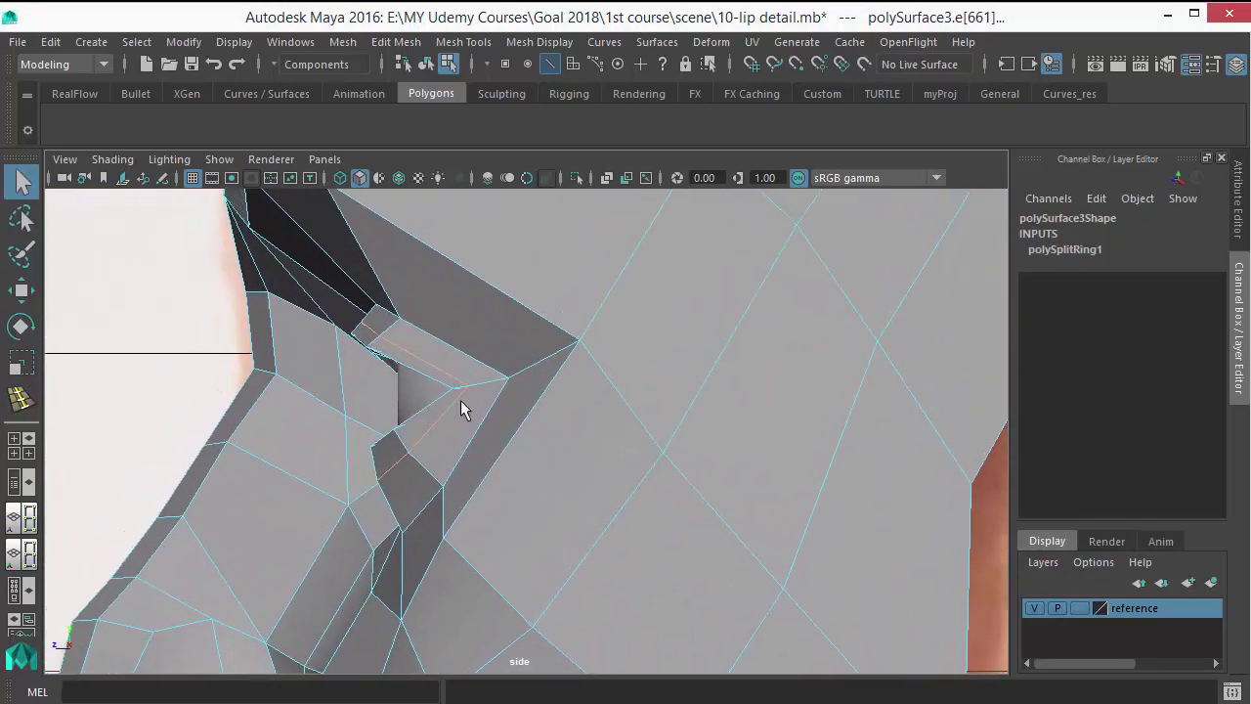
scroll(509, 430, "up", 2)
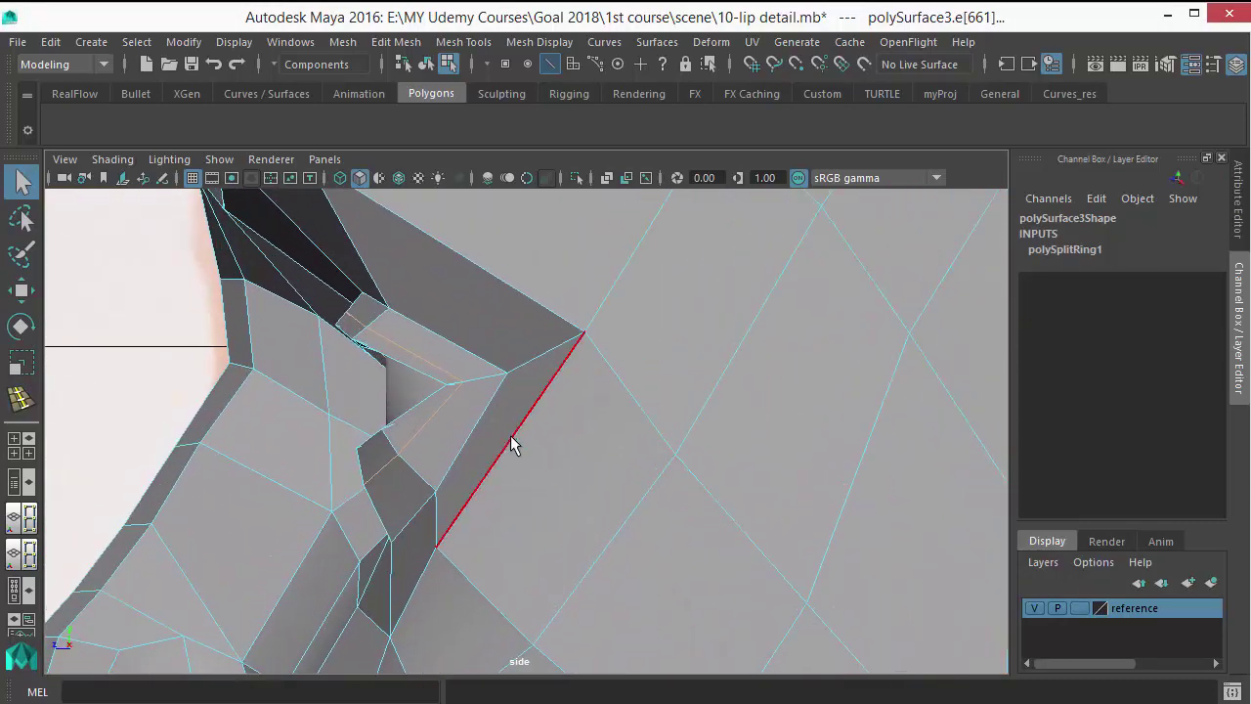
left_click(22, 290)
left_click(357, 321)
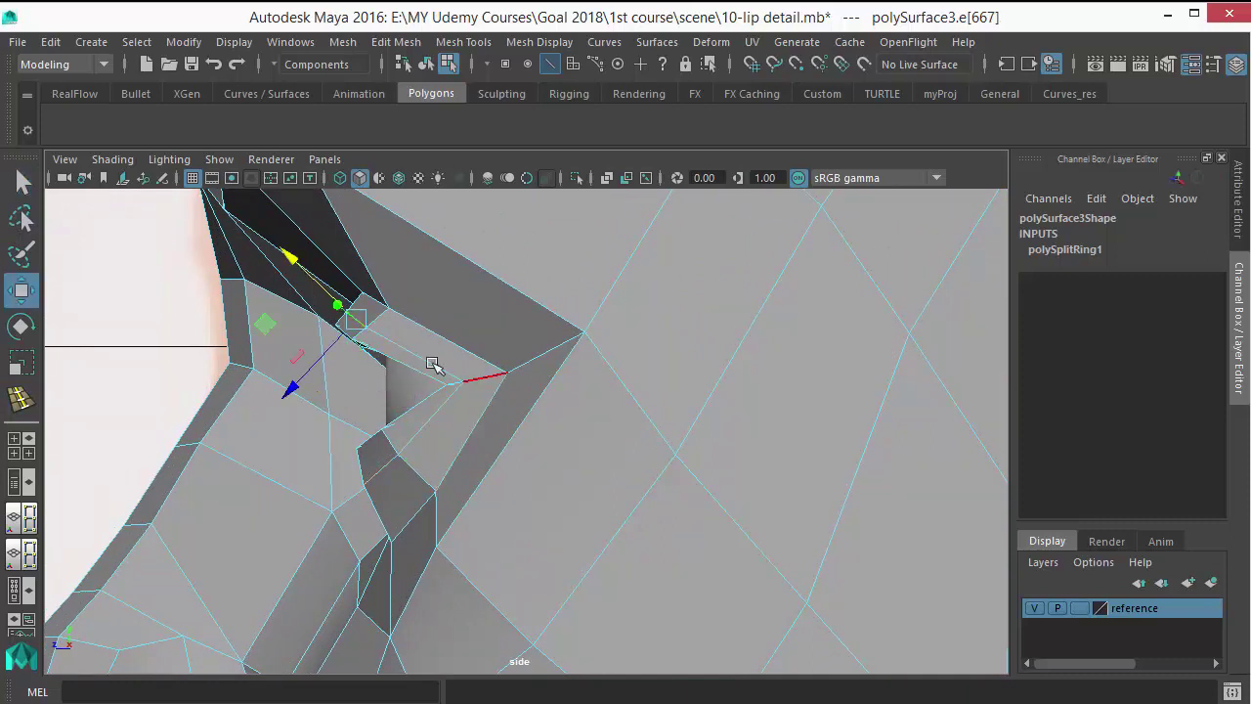
left_click_drag(357, 321, 354, 313)
right_click_drag(322, 310, 371, 358, "alt")
middle_click_drag(371, 358, 388, 395, "alt")
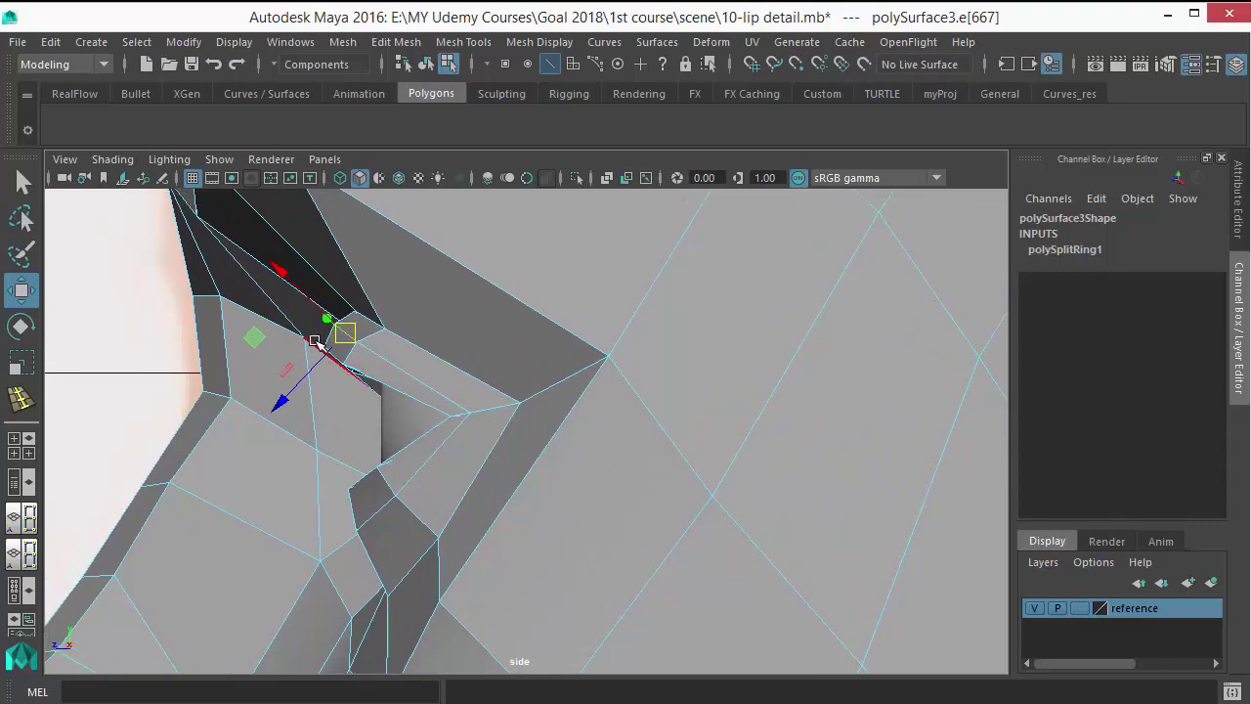
key("space")
left_click_drag(475, 419, 622, 388)
left_click(479, 361)
left_click_drag(499, 391, 518, 352, "alt")
right_click_drag(473, 302, 330, 244)
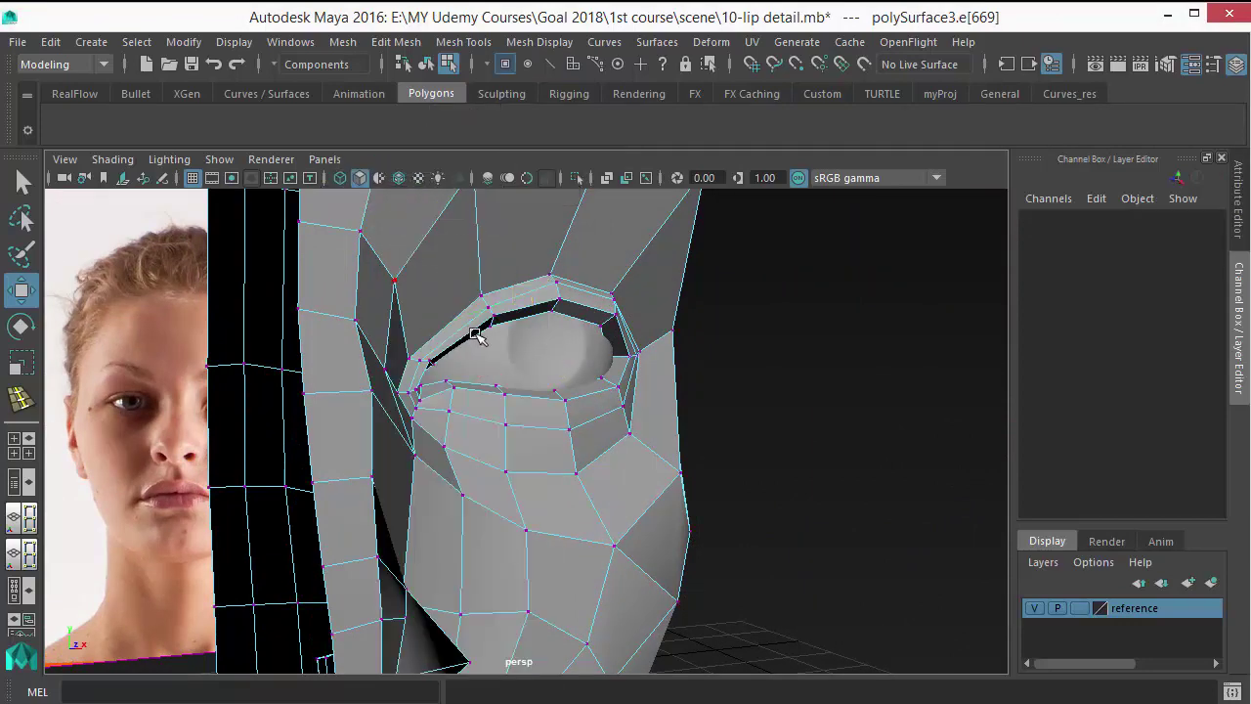
left_click(488, 311)
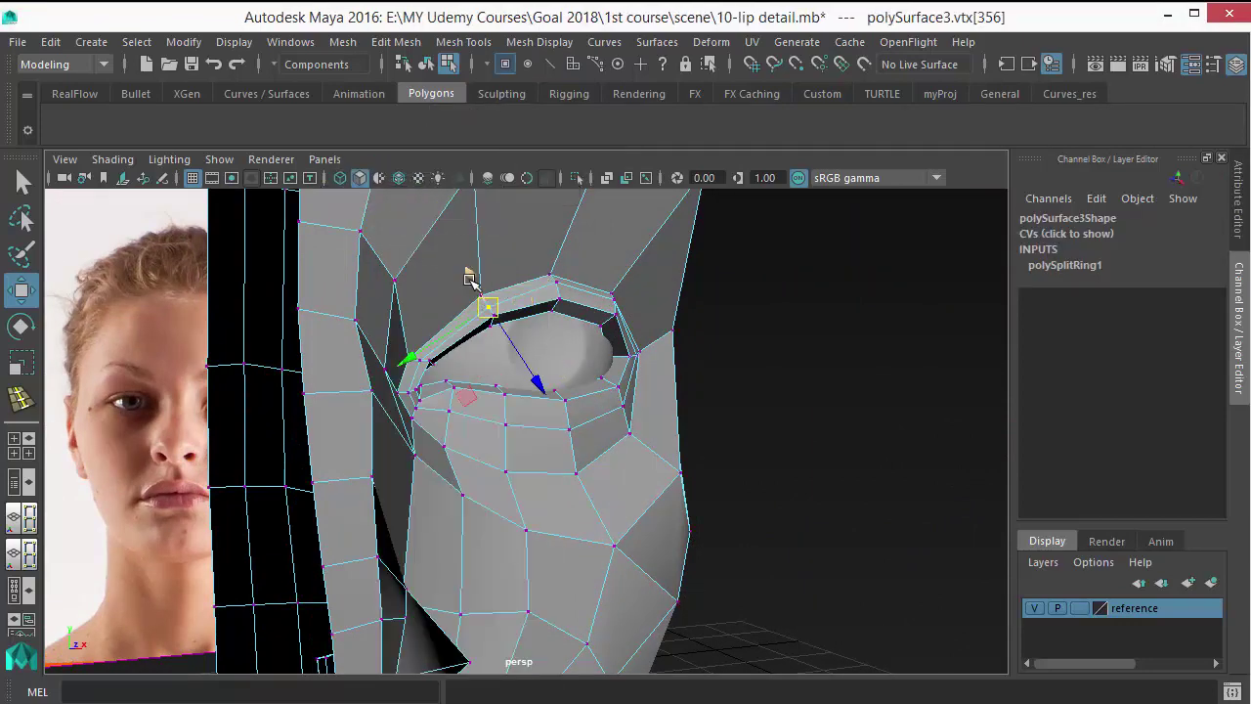
left_click_drag(467, 275, 402, 237, "alt")
right_click_drag(402, 237, 450, 161)
Insert another edge loop around the eye socket, between the eyelid rim and the brow and cheek edges
left_click_drag(463, 247, 529, 383, "alt")
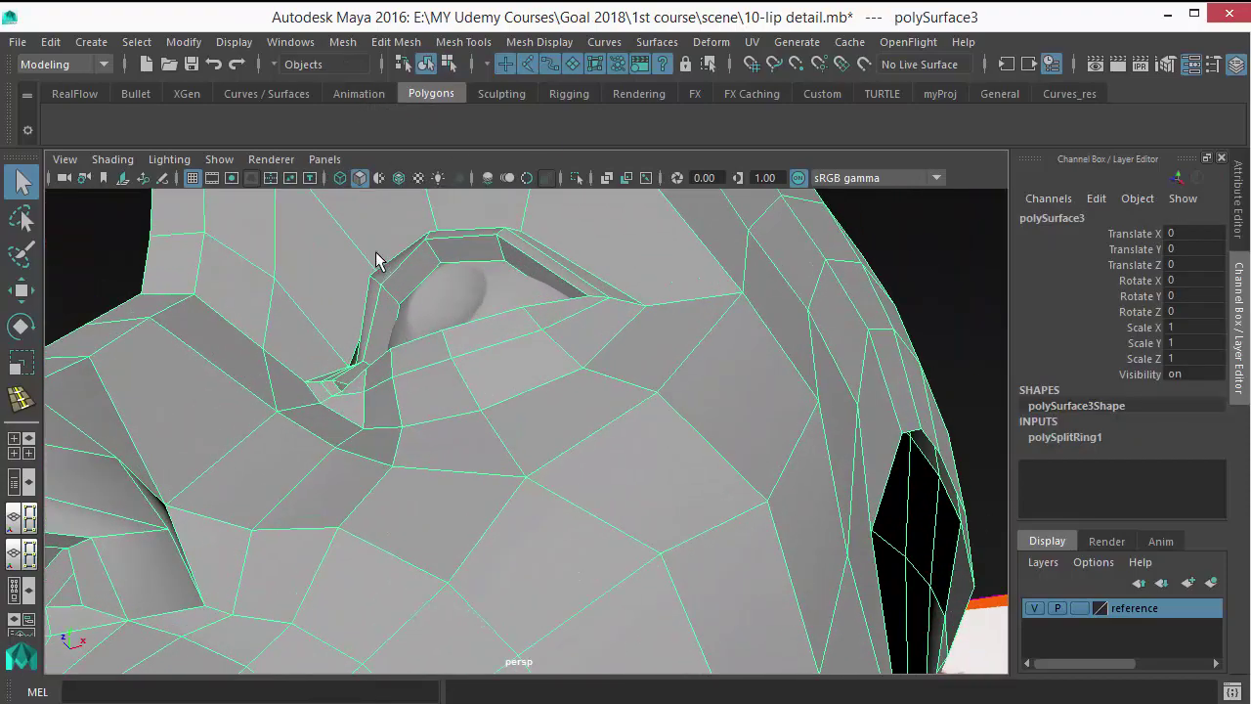
left_click_drag(379, 262, 352, 281, "alt")
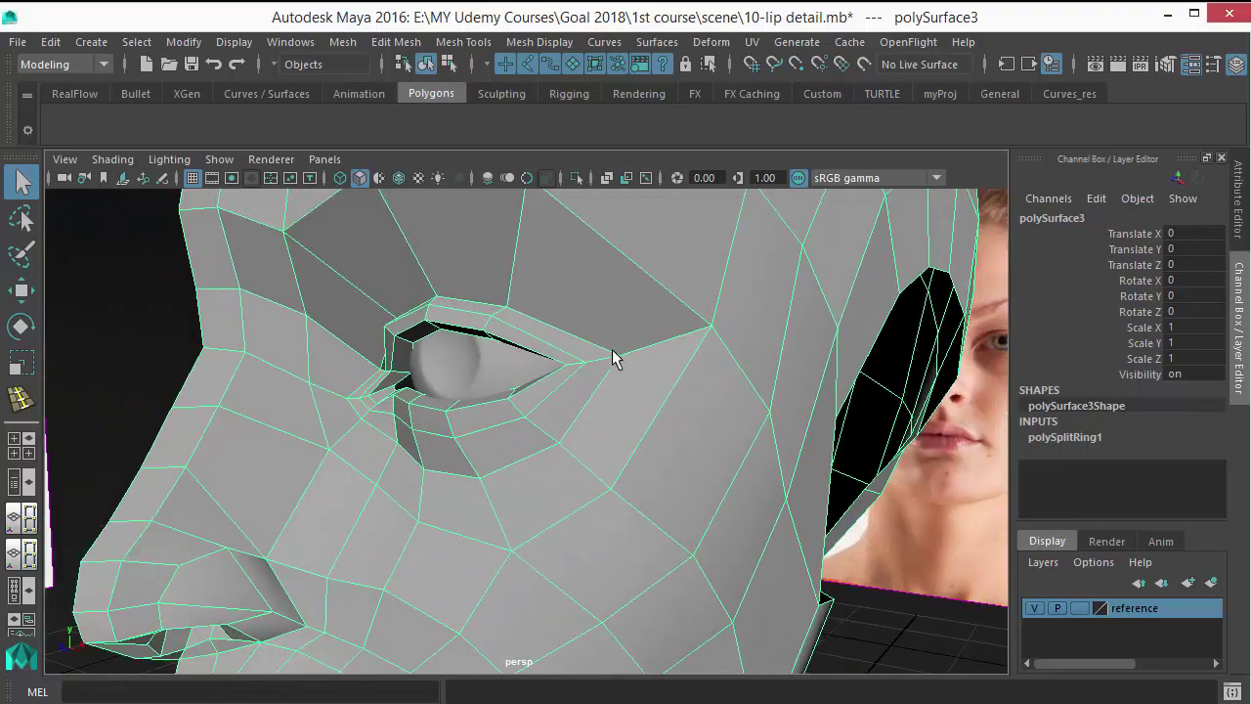
left_click_drag(614, 350, 534, 352, "alt")
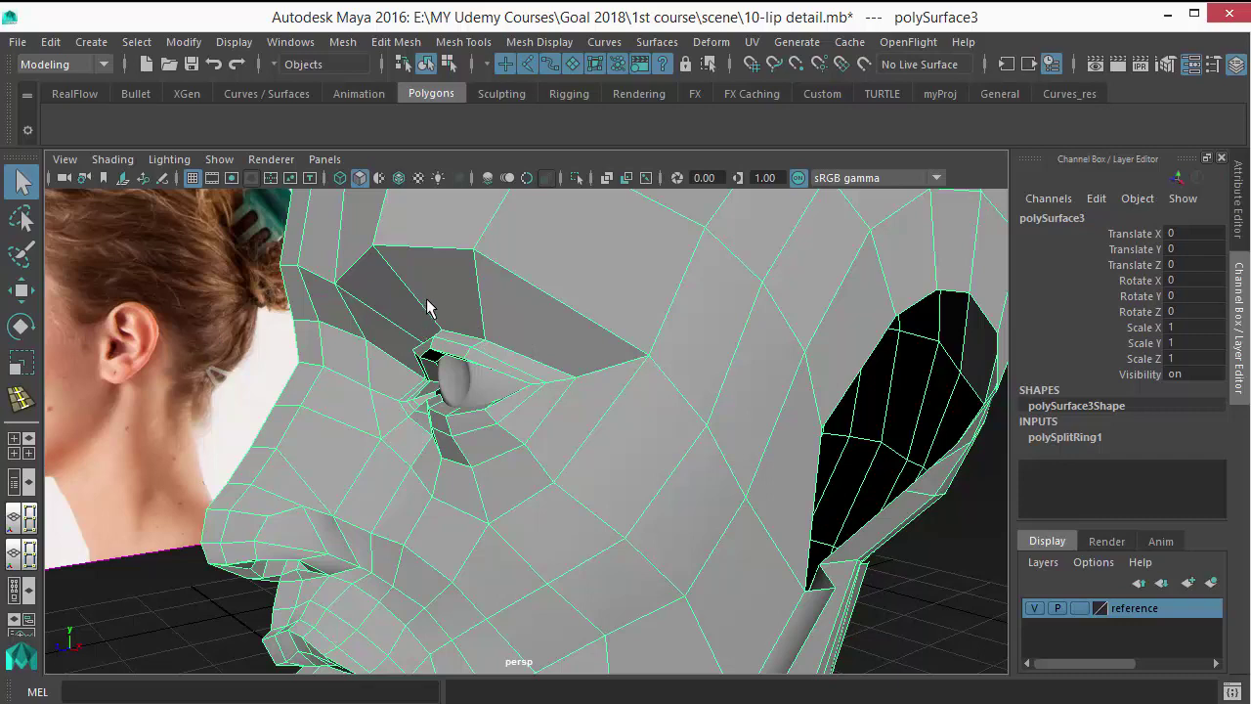
right_click_drag(423, 306, 350, 322, "shift")
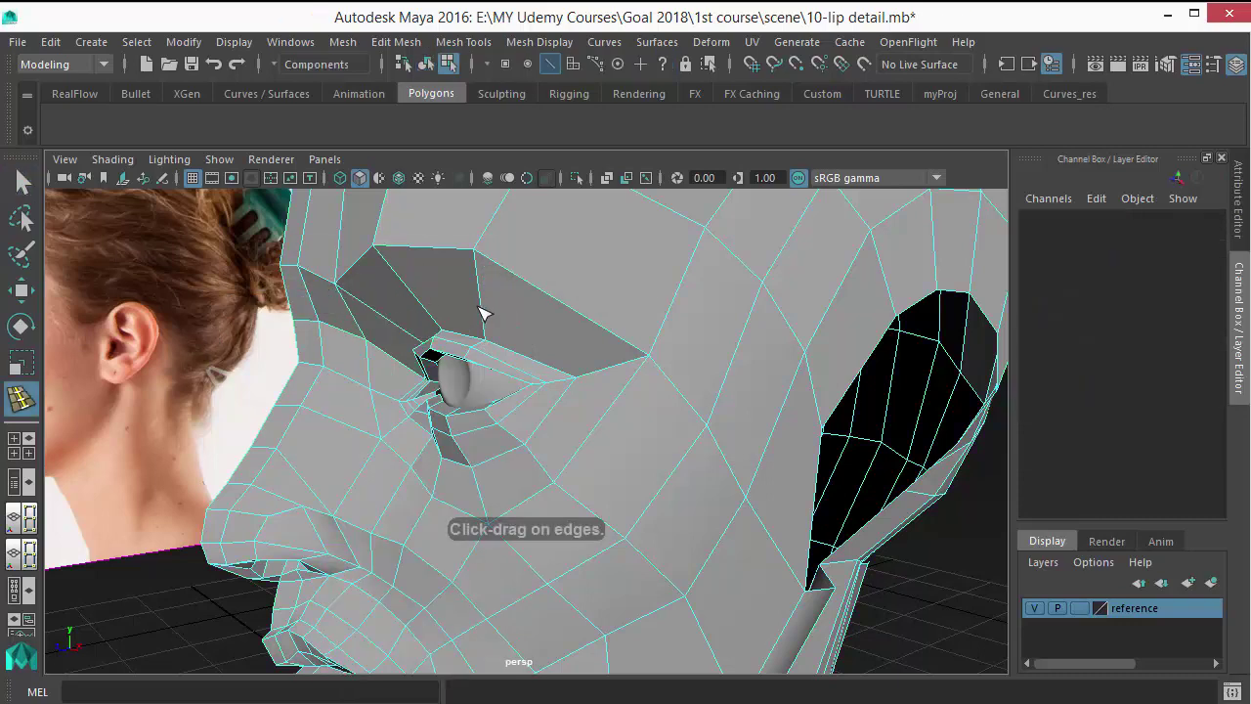
left_click(483, 309)
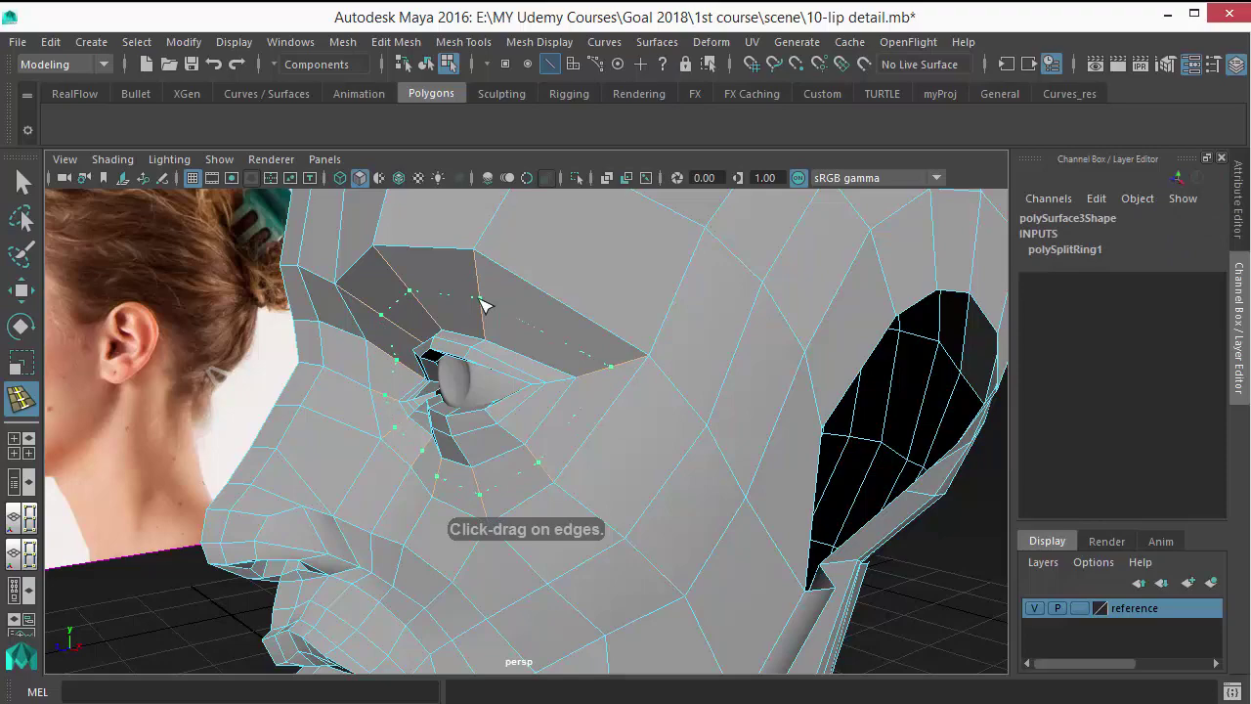
left_click(483, 309)
mouse_move(489, 316)
left_mouse_down("alt")
mouse_move(615, 308)
mouse_move(525, 302)
mouse_move(509, 316)
left_mouse_up("alt")
key("q")
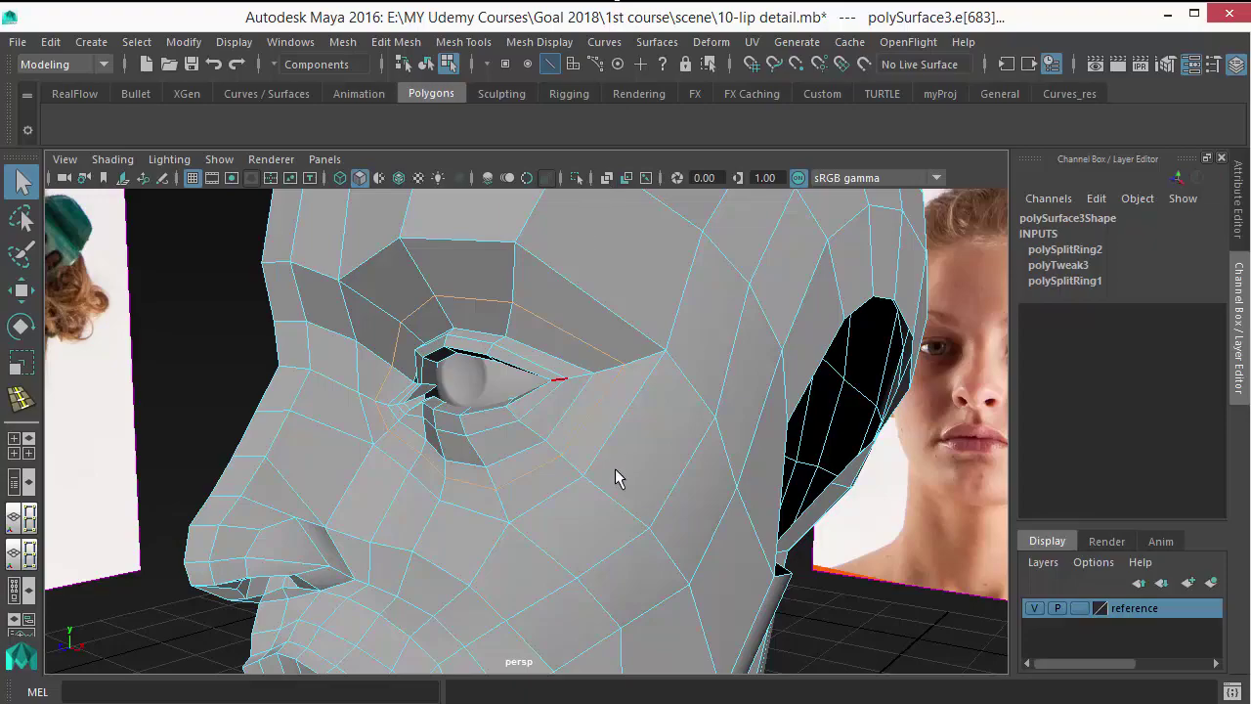
Create a polygon plane with the default settings
left_click_drag(615, 469, 524, 411, "alt")
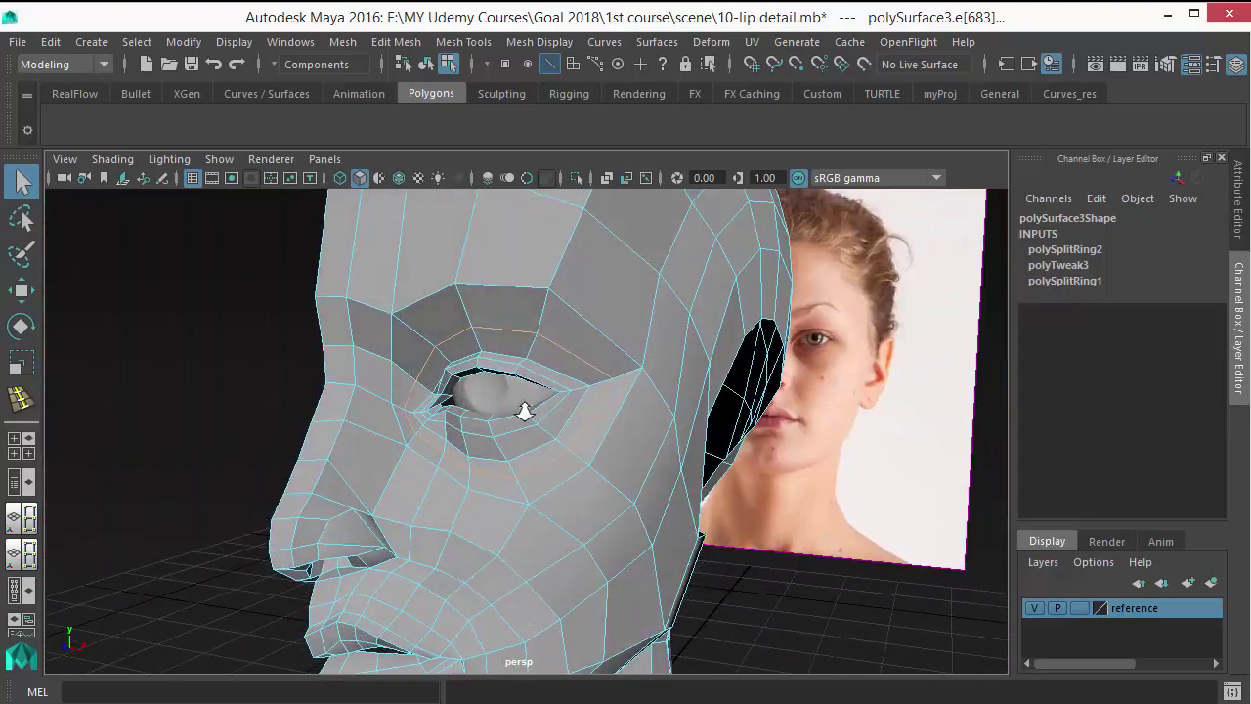
right_click_drag(525, 412, 576, 420, "alt")
left_click_drag(577, 426, 654, 455, "alt")
right_click_drag(491, 440, 538, 444, "alt")
left_click_drag(539, 444, 531, 439, "alt")
middle_click_drag(531, 439, 557, 457, "alt")
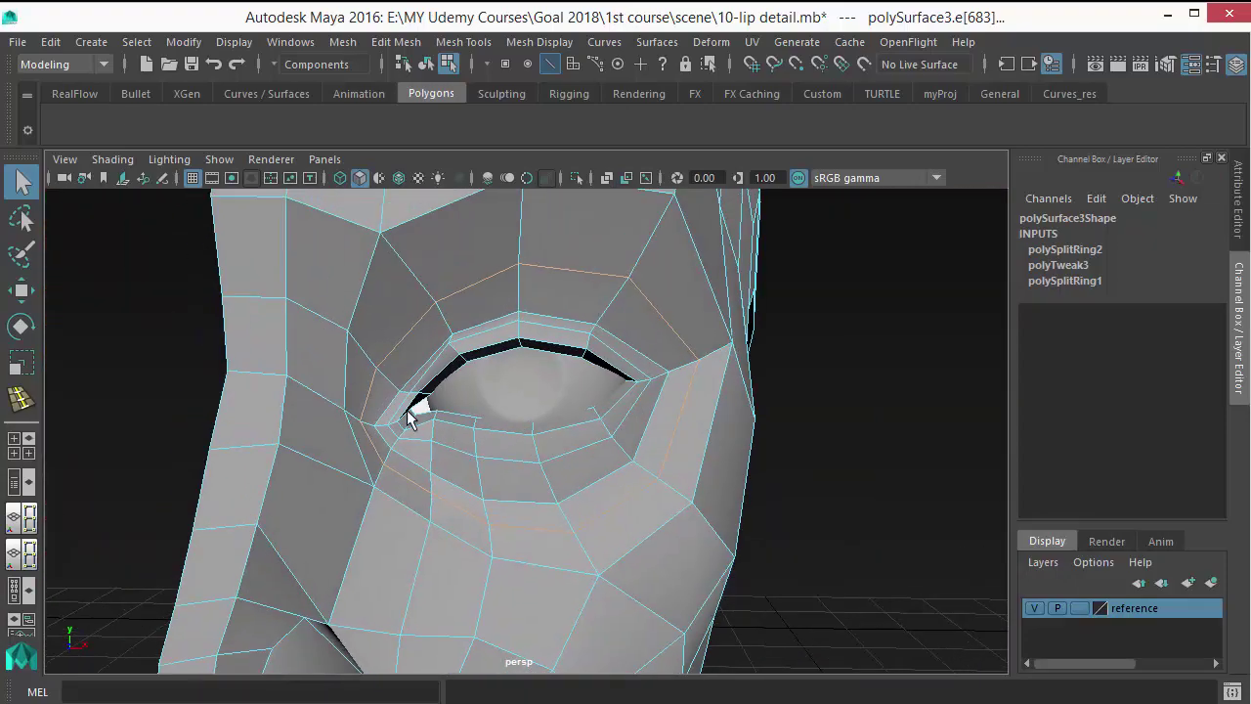
left_click_drag(419, 411, 382, 405, "alt")
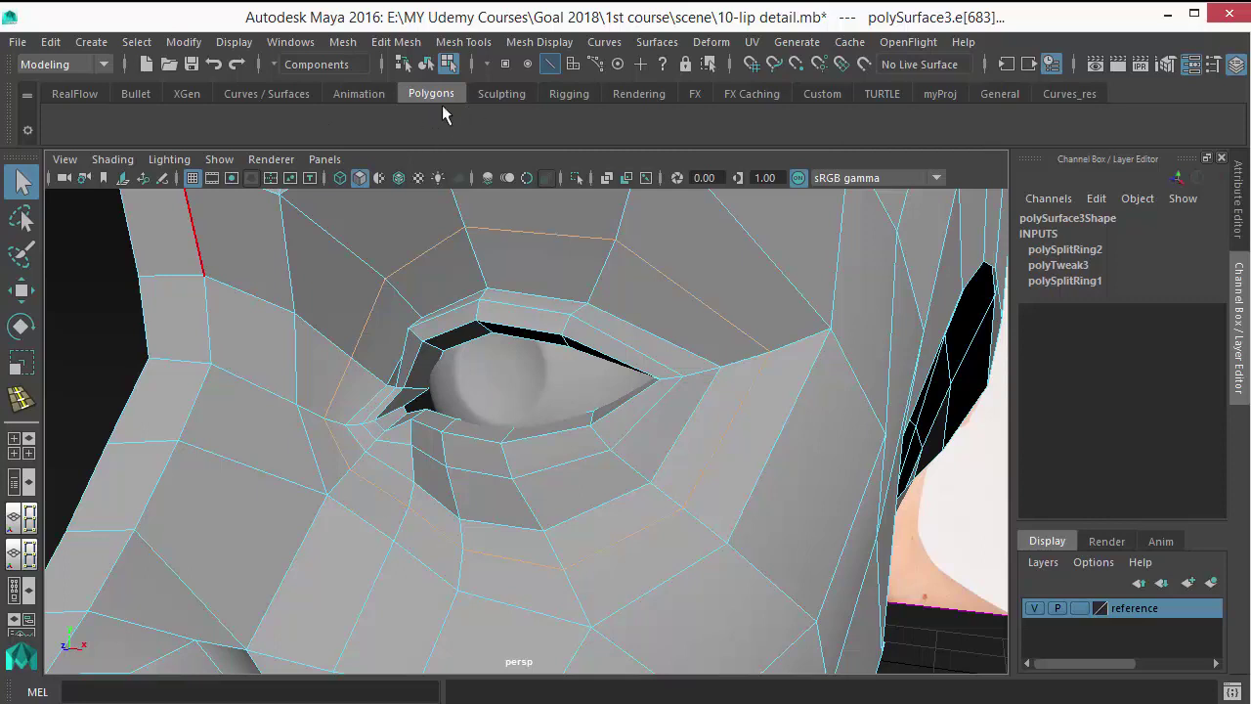
left_click(90, 42)
mouse_move(121, 98)
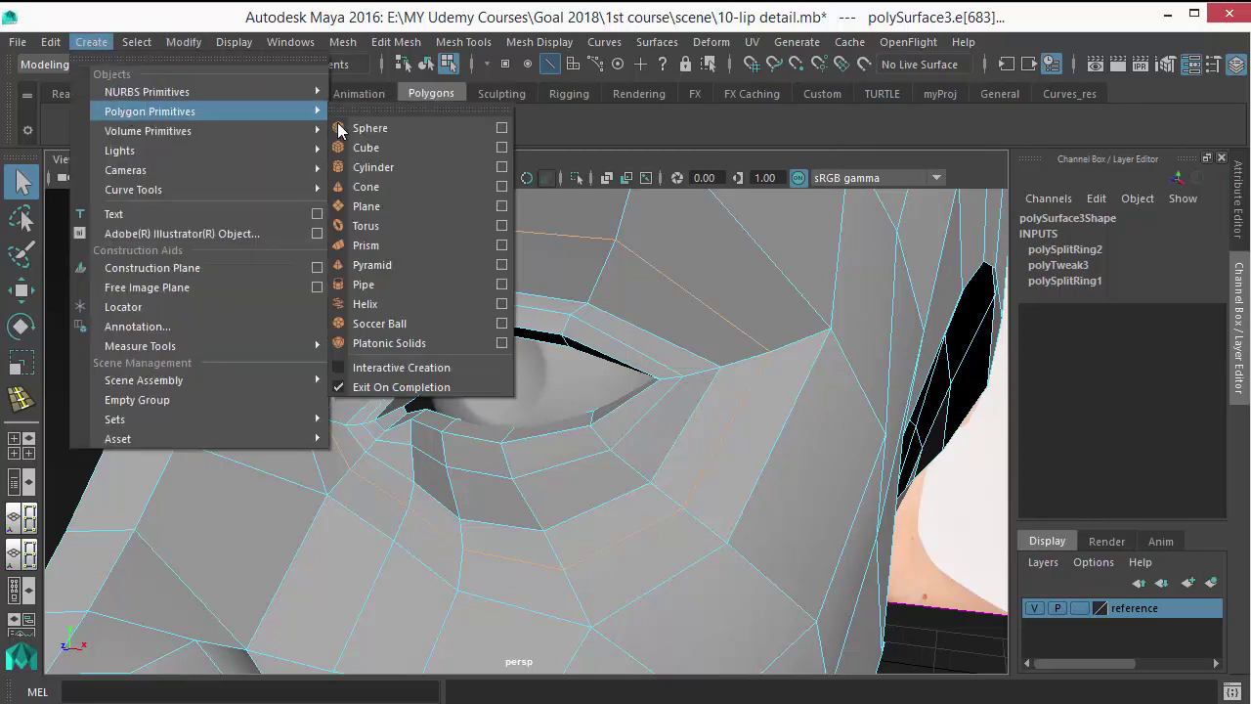
left_click(356, 206)
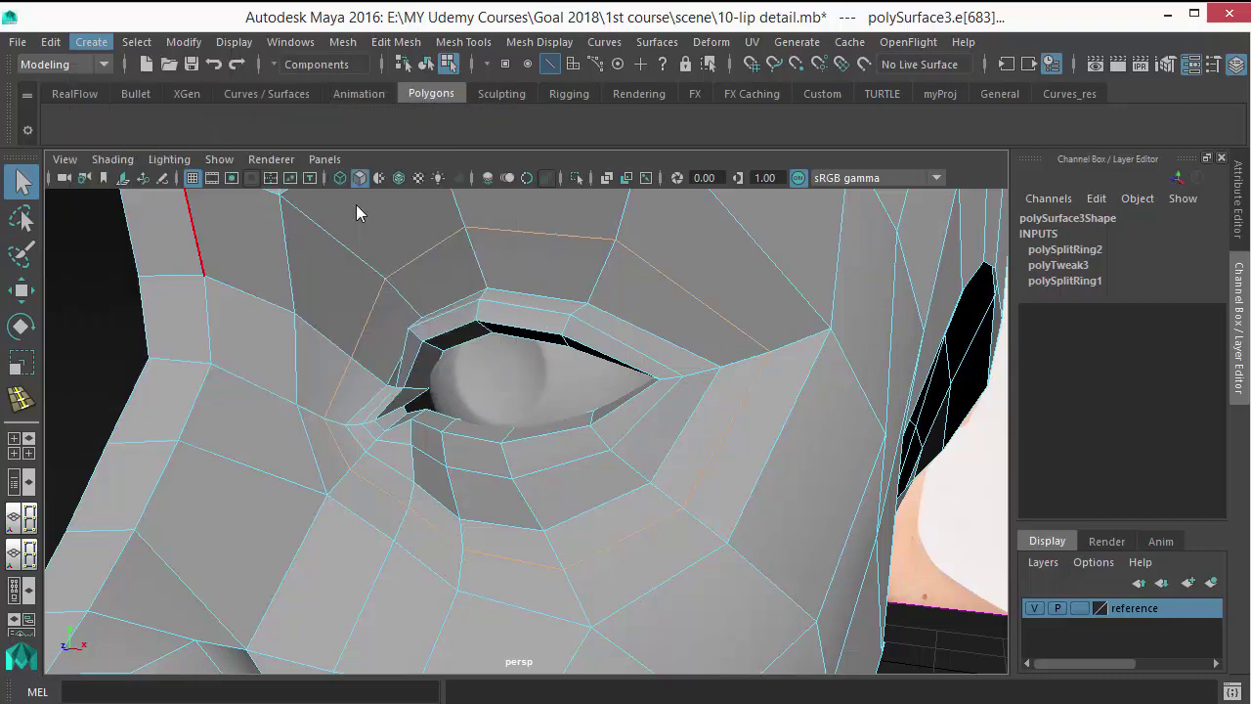
scroll(484, 374, "down", 10)
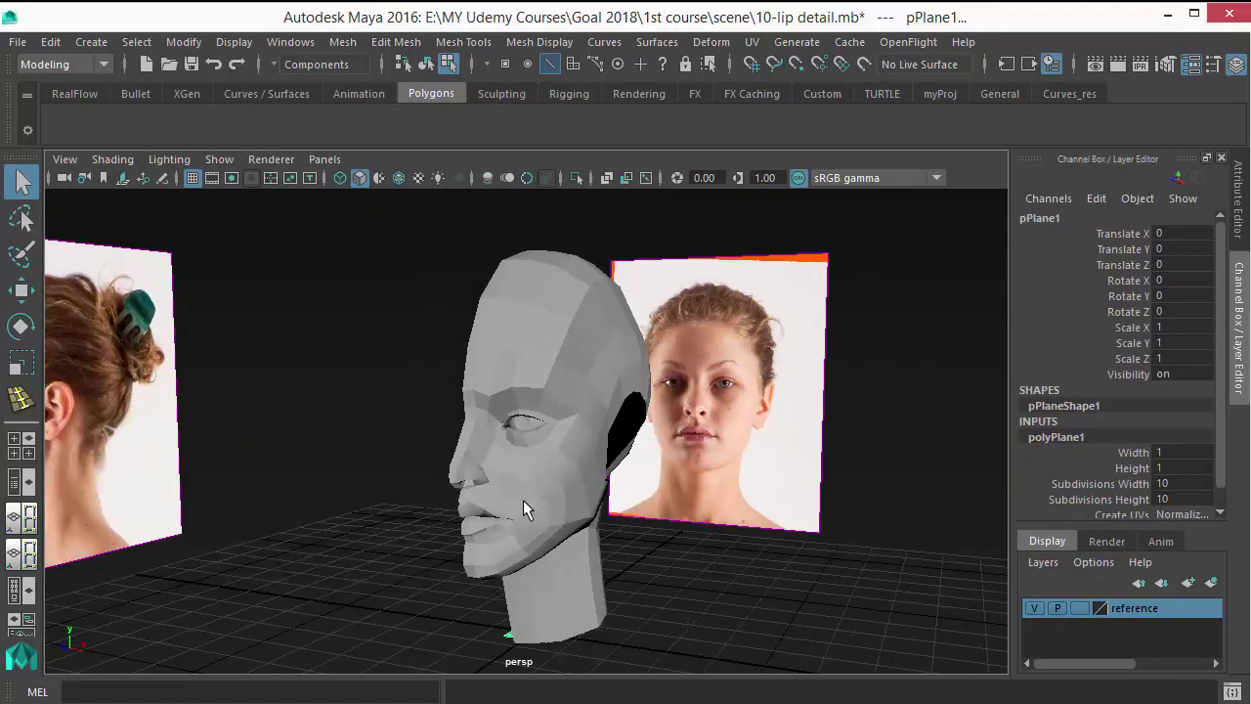
Raise the plane to eye height at Translate Y 4.588 and bring it forward to Translate Z 1.971
left_click(21, 289)
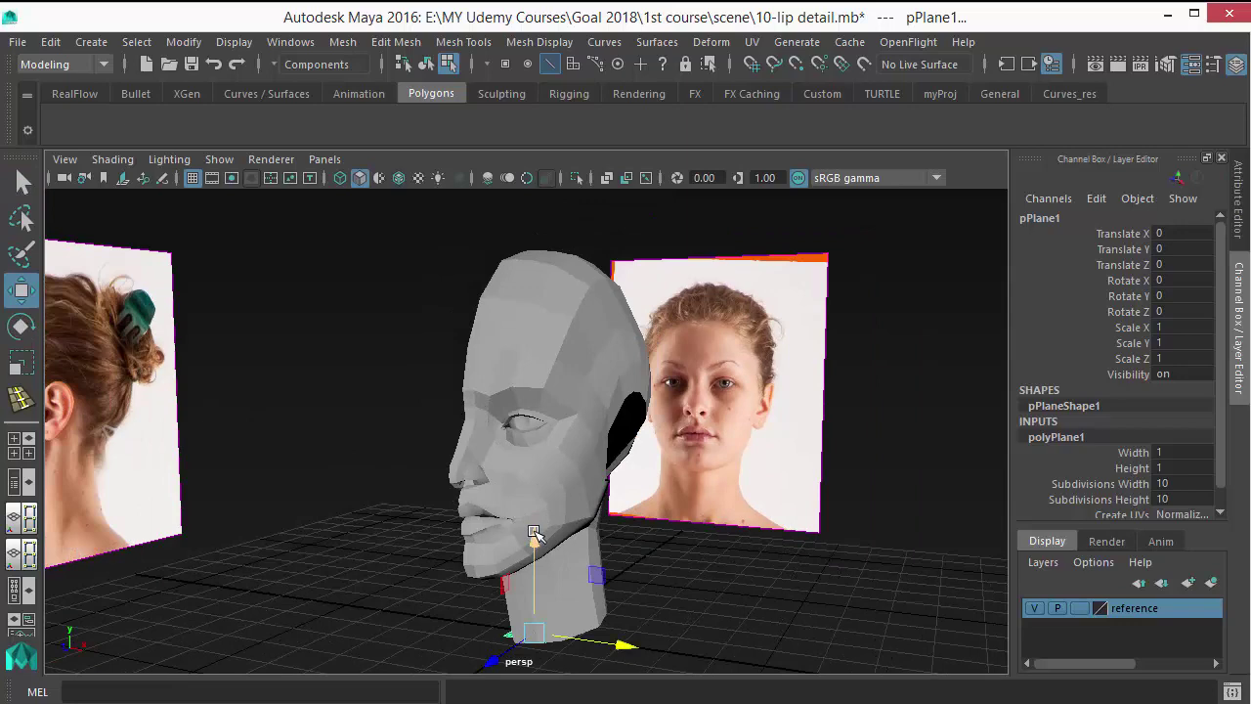
left_click_drag(535, 488, 541, 325)
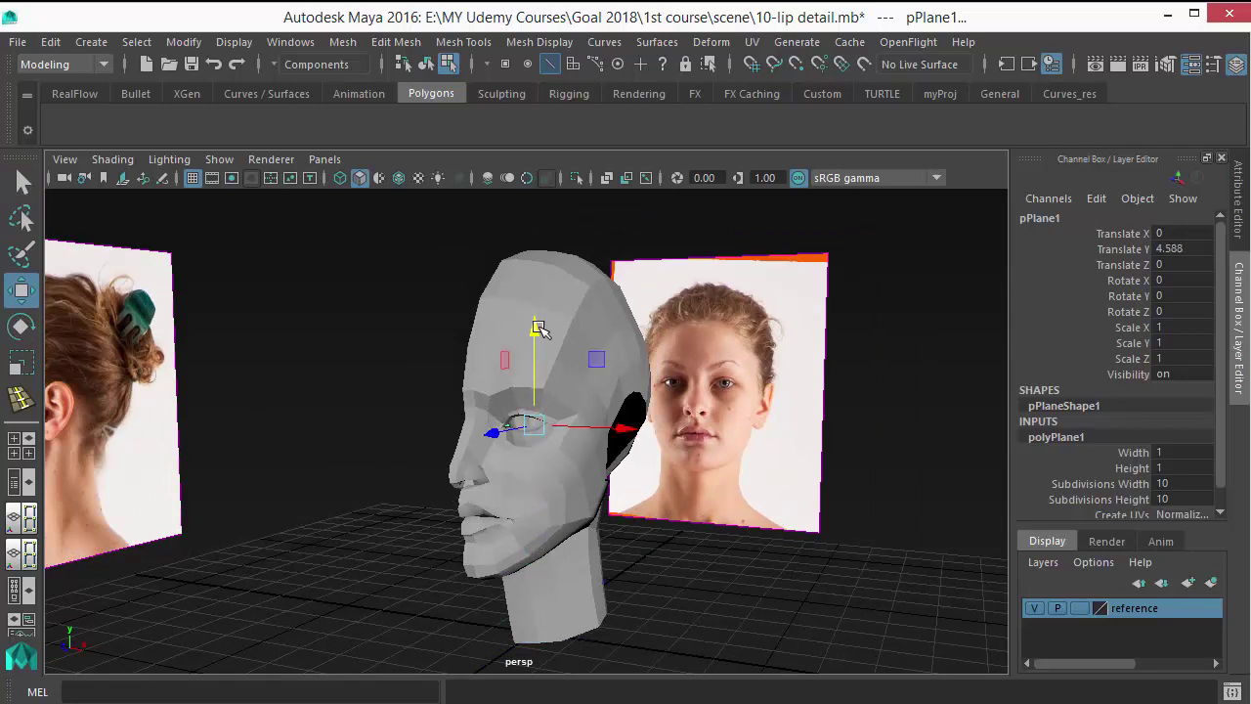
left_click_drag(384, 493, 501, 454, "alt")
right_click_drag(501, 454, 547, 524, "alt")
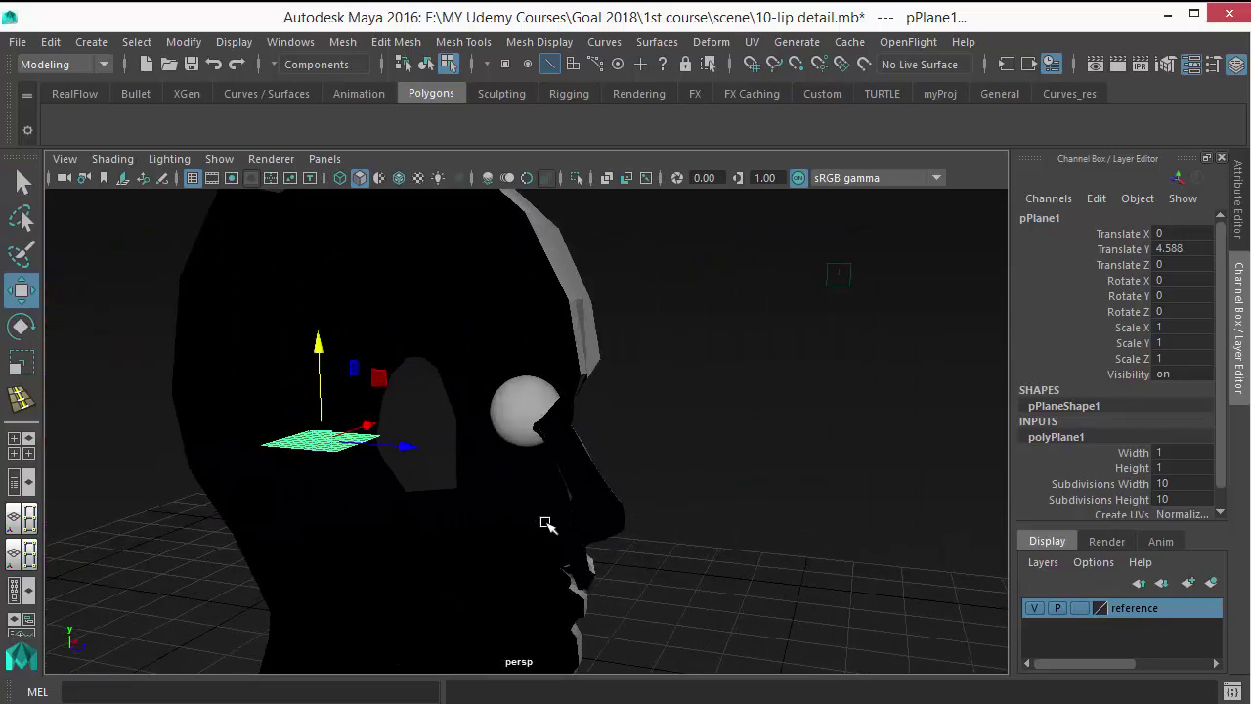
left_click_drag(547, 525, 506, 510, "alt")
left_click_drag(415, 467, 592, 464)
Stand the plane upright by setting its Rotate X to 90
key("e")
left_click_drag(528, 389, 617, 506)
double_click(1166, 282)
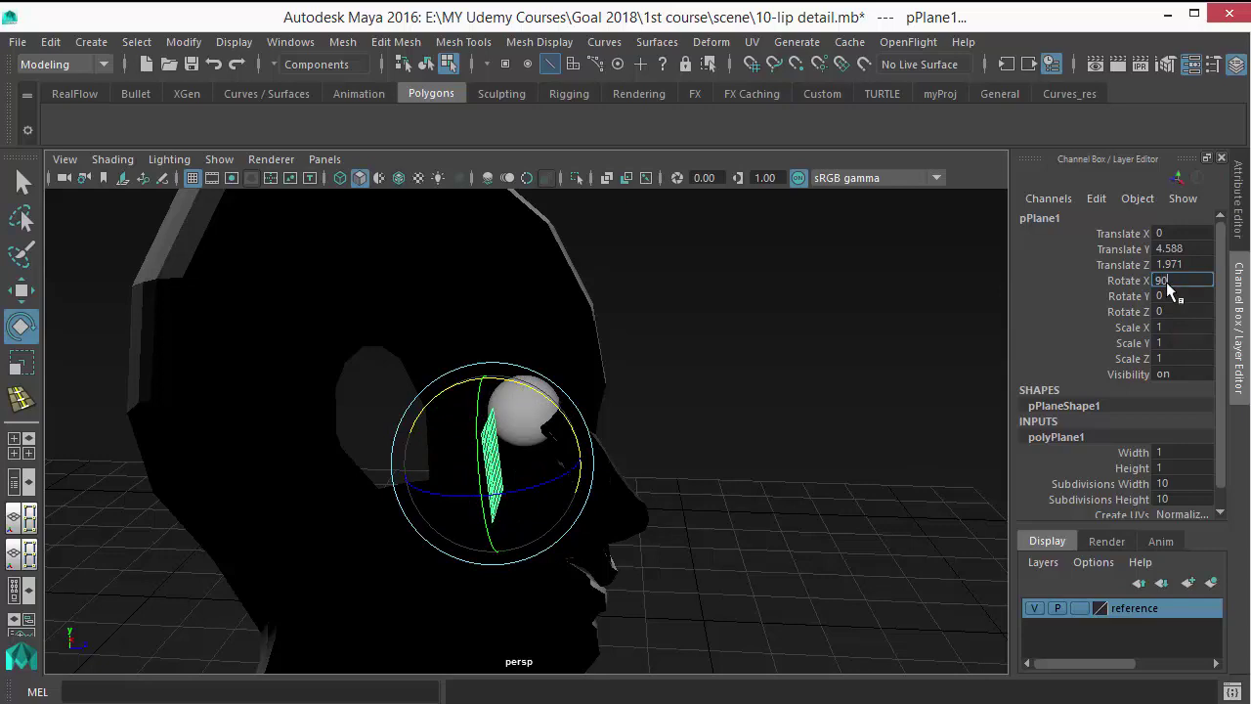
key("Return")
left_click_drag(794, 470, 312, 460, "alt")
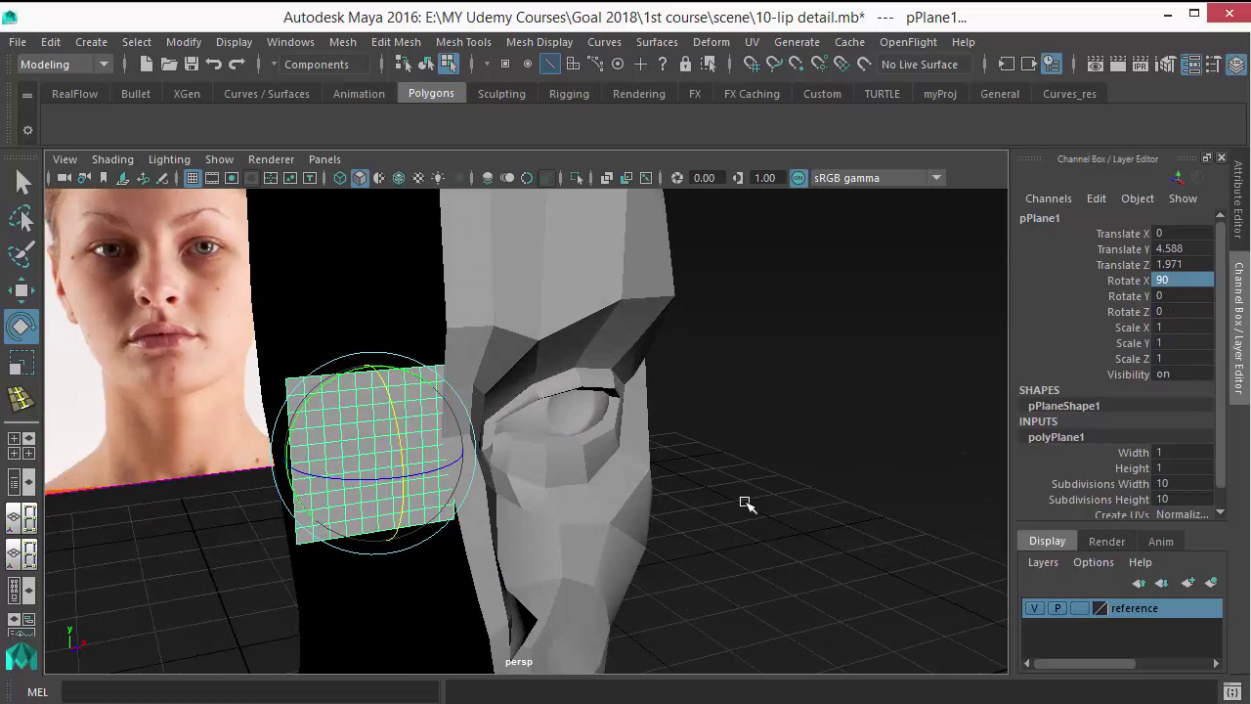
Set the plane's Subdivisions Width and Subdivisions Height to 6
left_click_drag(1187, 483, 1183, 499)
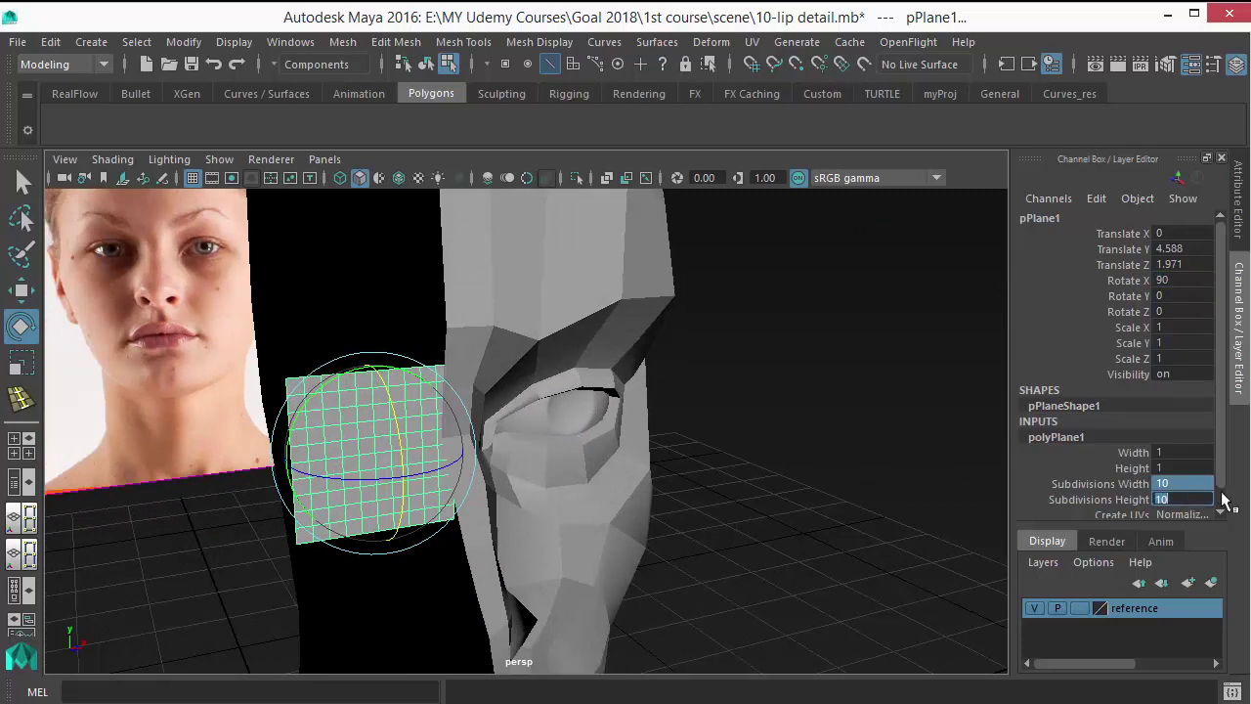
type("6")
key("Return")
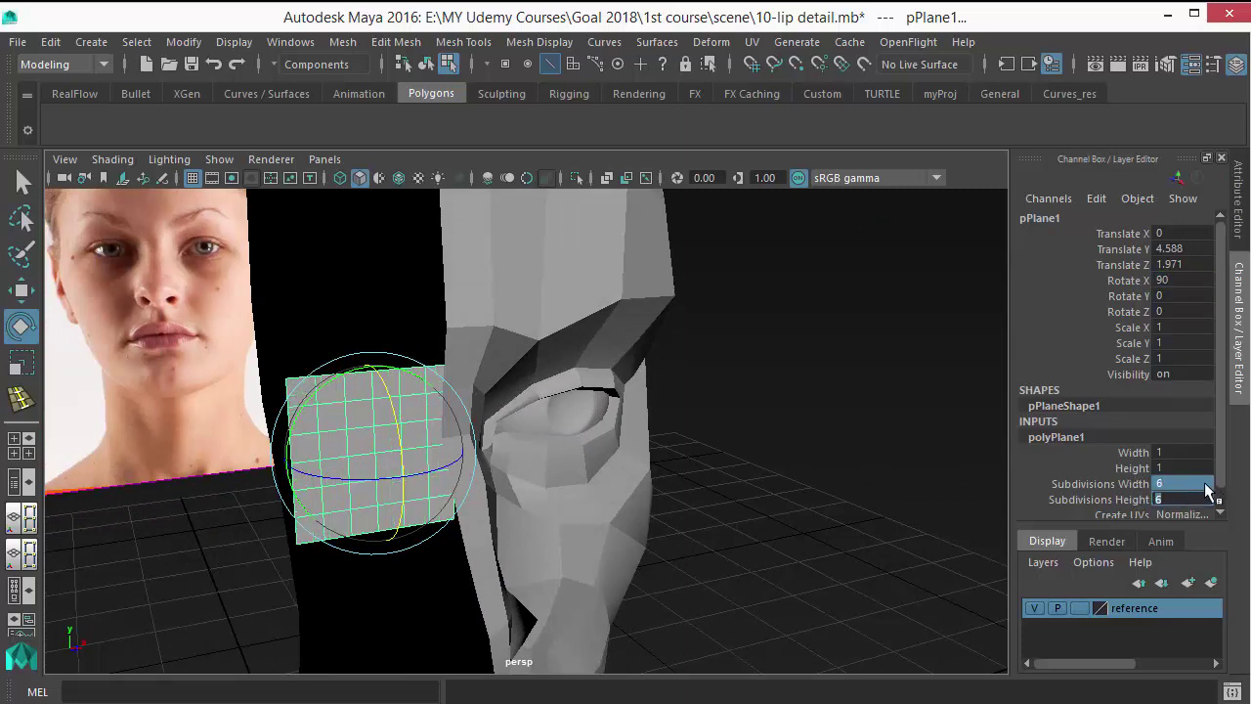
Move the plane to Translate Y 4.977 and Translate Z 2.599, and scale it uniformly to 0.496
left_click_drag(637, 481, 783, 489, "alt")
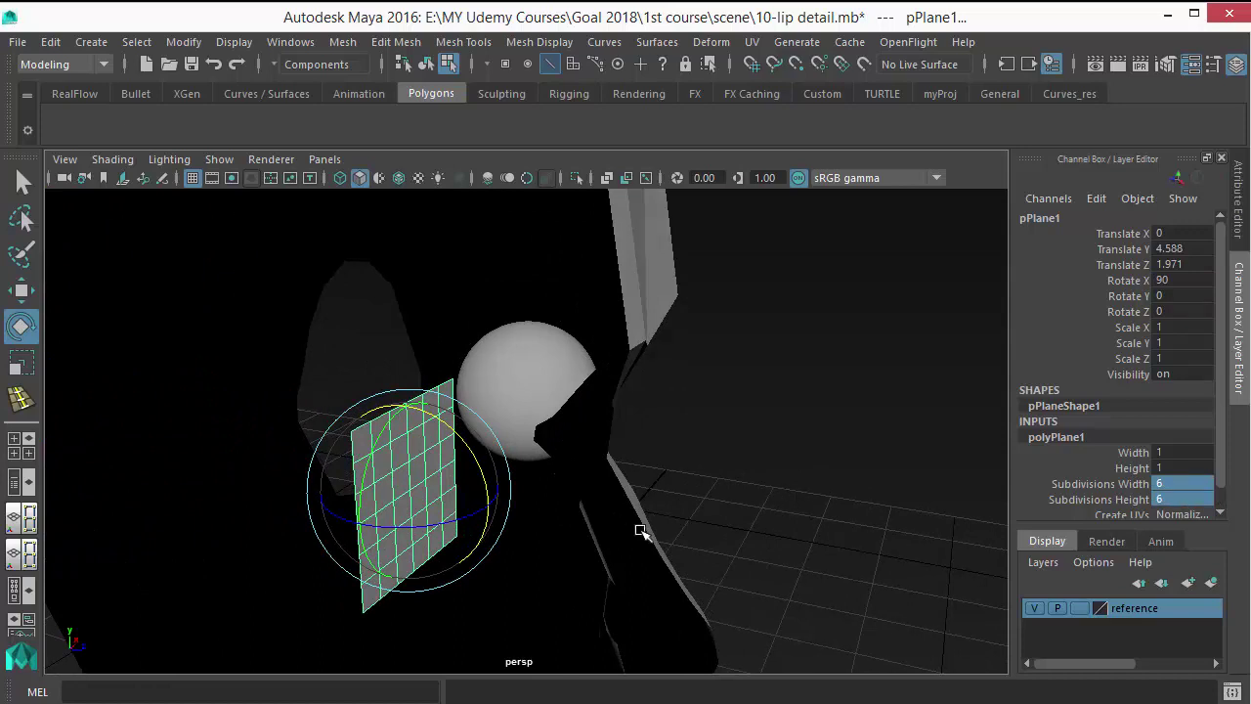
key("w")
left_click_drag(482, 508, 601, 533)
left_click_drag(516, 546, 433, 462)
key("r")
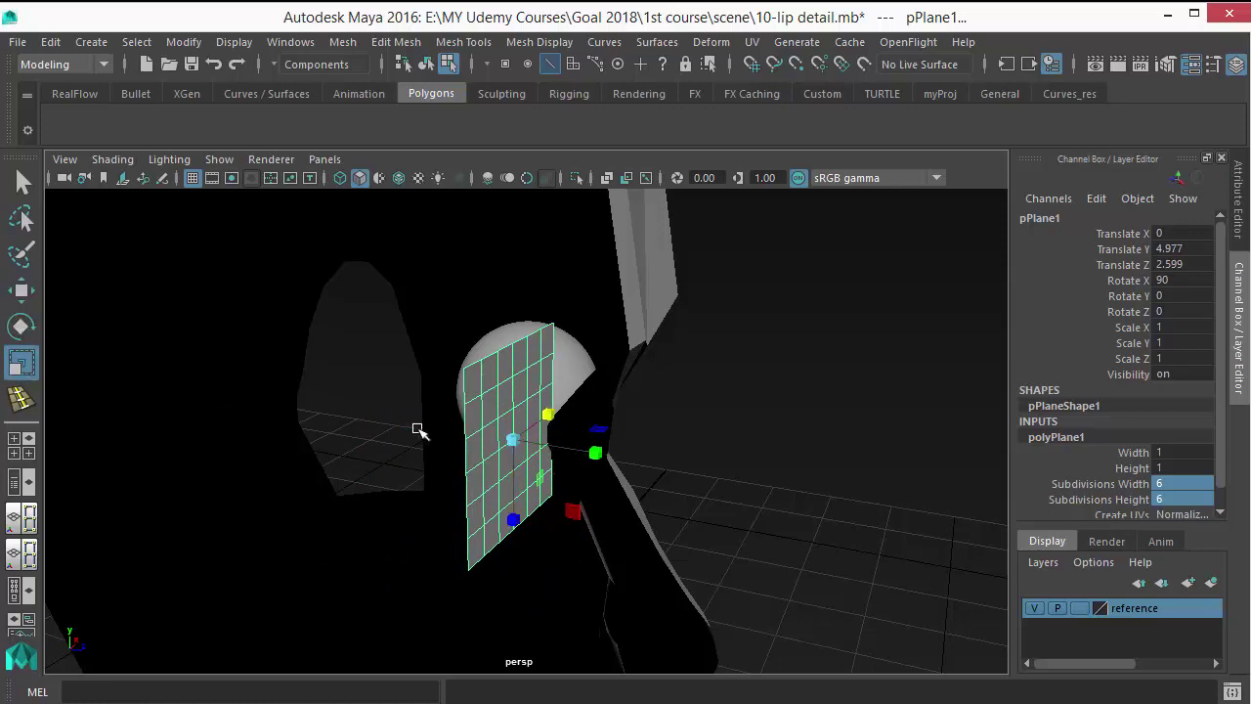
left_click_drag(517, 439, 449, 479)
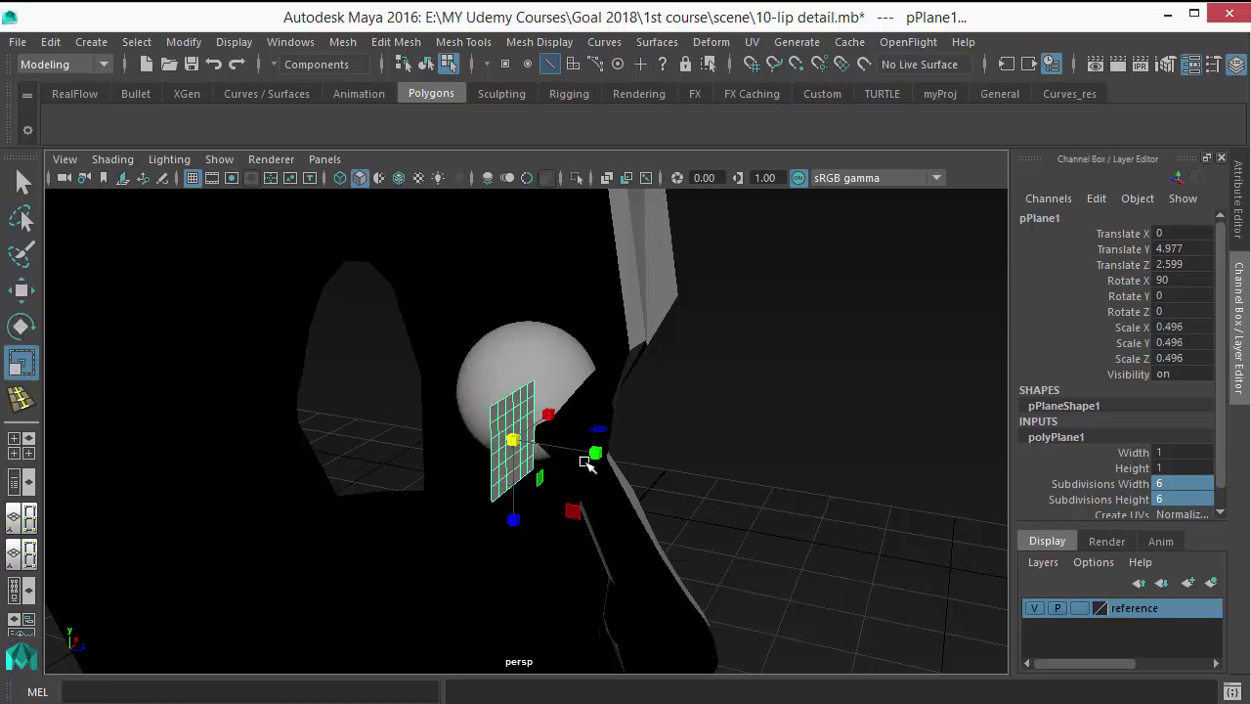
In the front view with wireframe display, move the plane over the inner eye corner at Translate X 0.647, Translate Y 4.812
key("space")
left_click_drag(570, 488, 642, 480)
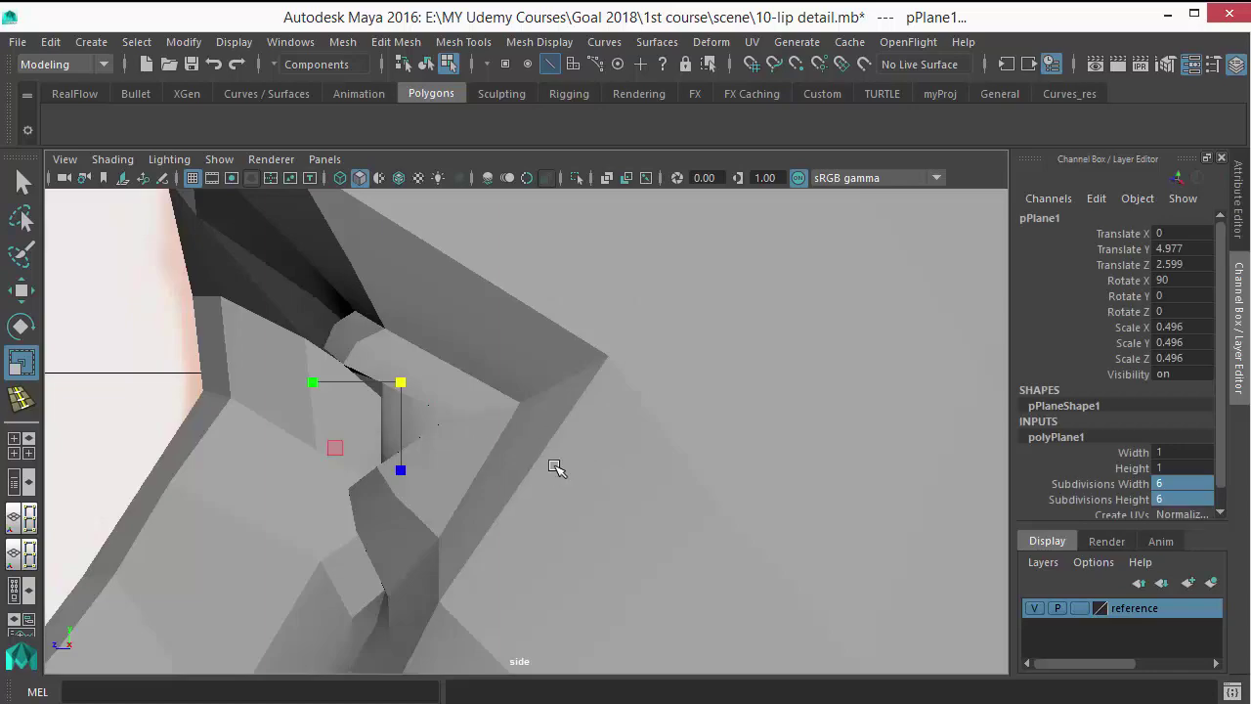
key("w")
key("4")
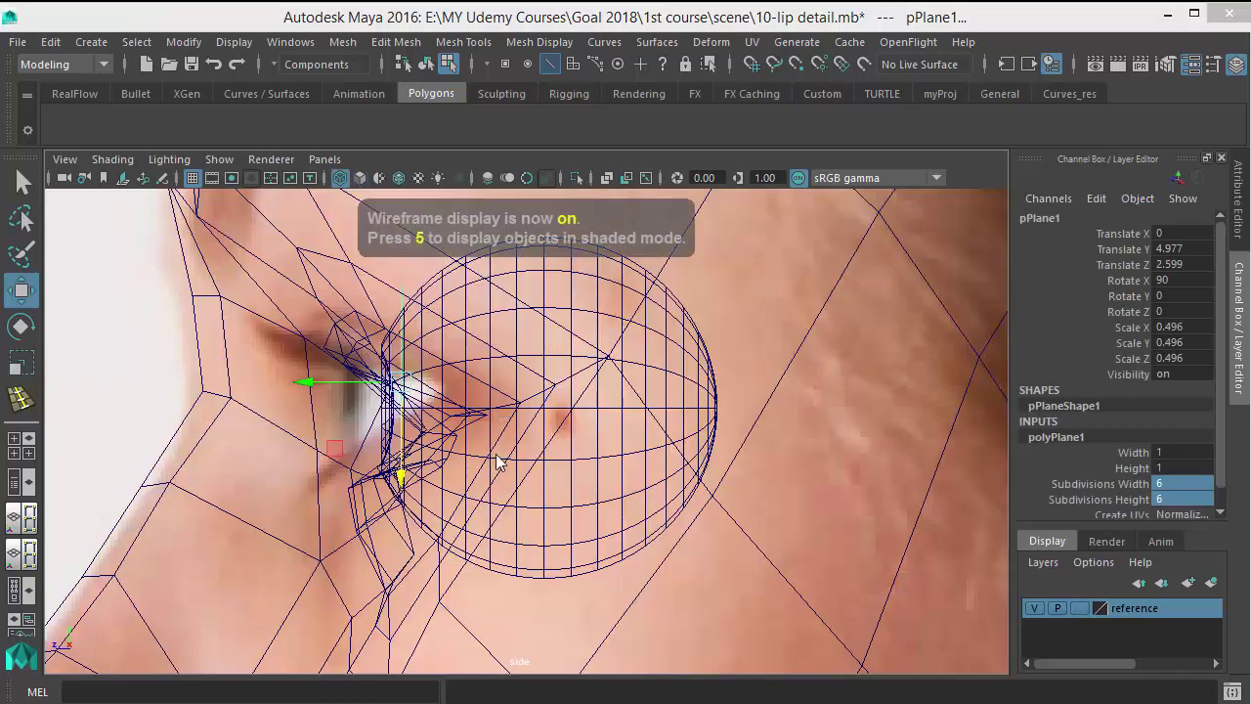
key("space")
left_click_drag(498, 461, 495, 469)
scroll(478, 453, "up", 2)
scroll(481, 457, "up", 2)
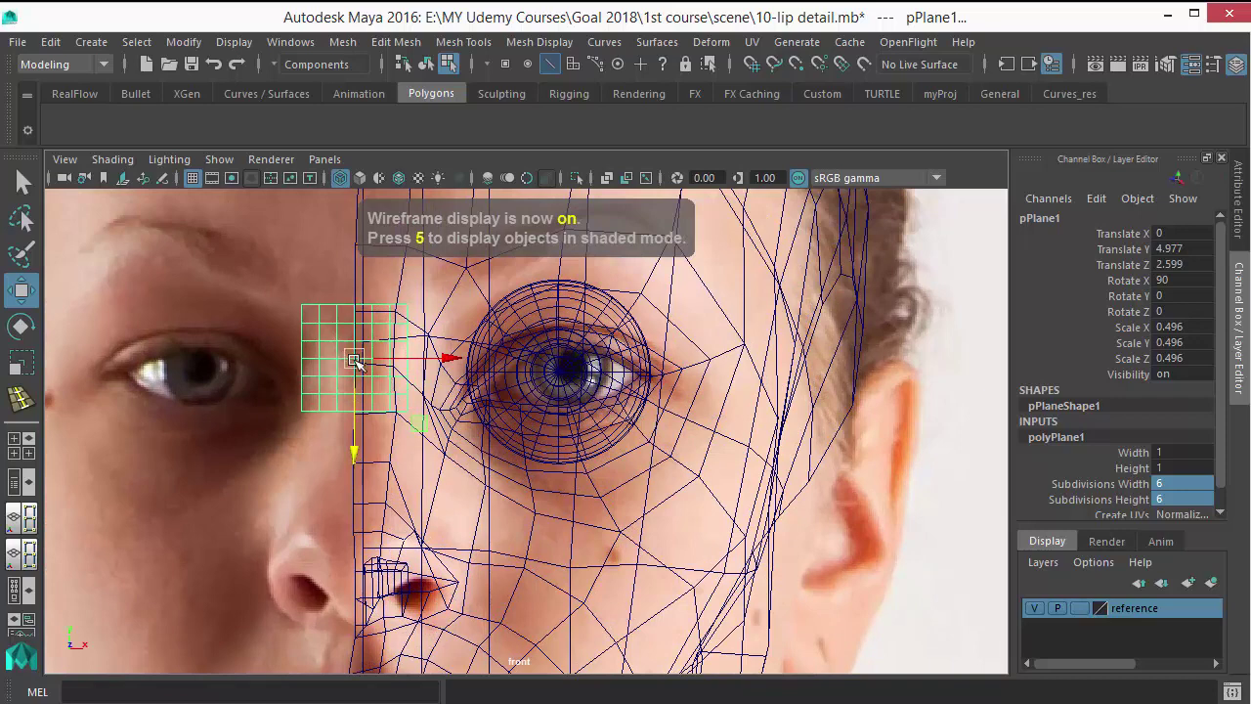
left_click_drag(354, 360, 480, 391)
scroll(480, 391, "up", 2)
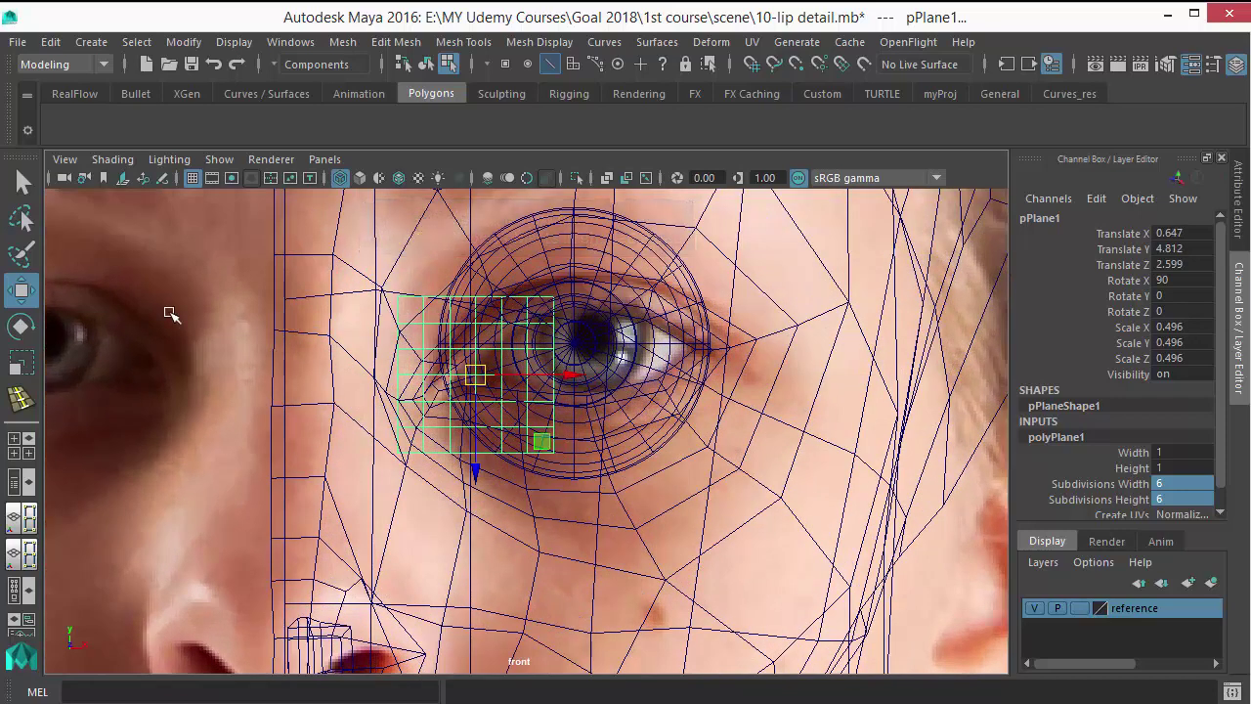
With shaded display on, scale the plane uniformly to 0.269 and place it at Translate X 0.602, Translate Y 4.783
left_click(29, 363)
left_click_drag(479, 379, 424, 416)
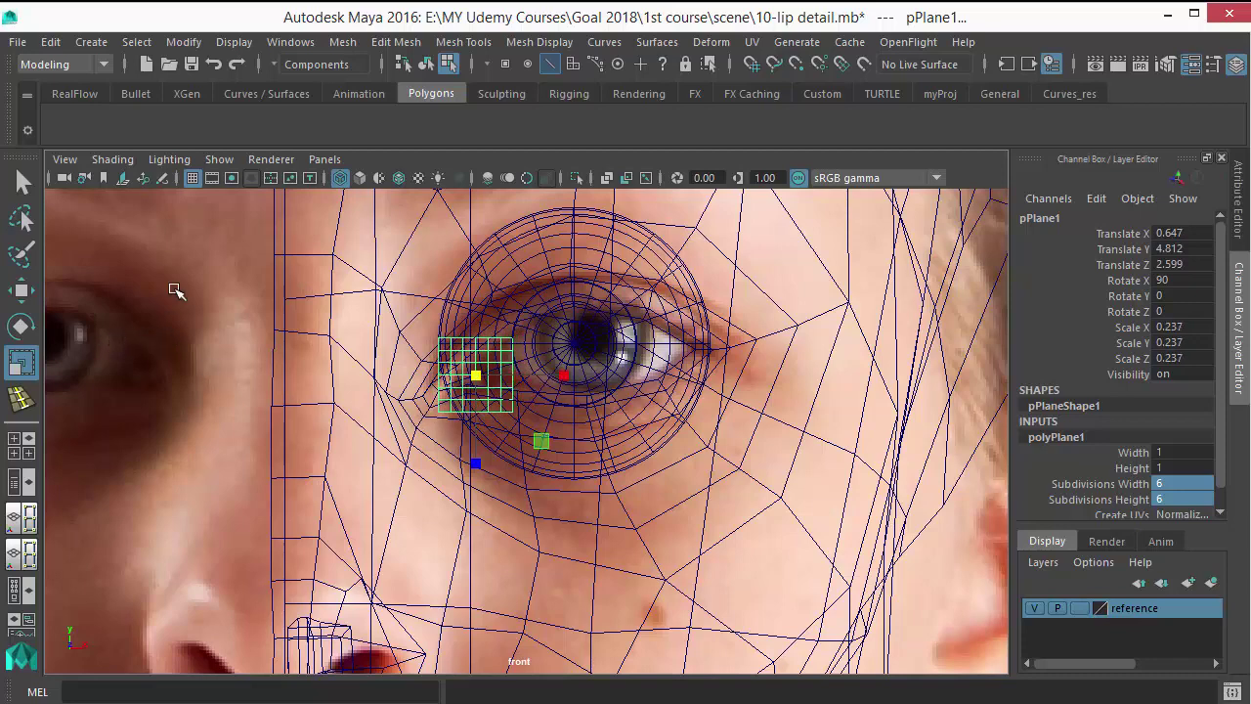
left_click(112, 159)
left_click(146, 207)
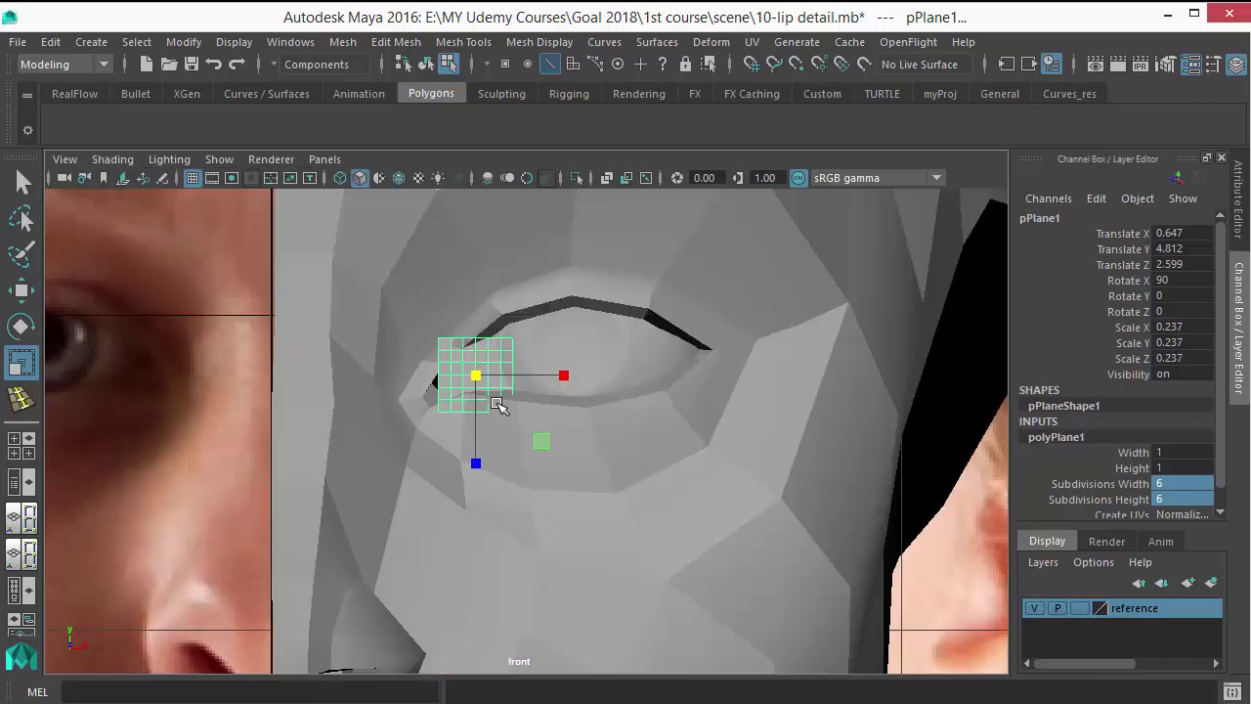
left_click_drag(469, 371, 172, 430)
key("w")
key("space")
right_click_drag(440, 479, 525, 570, "alt")
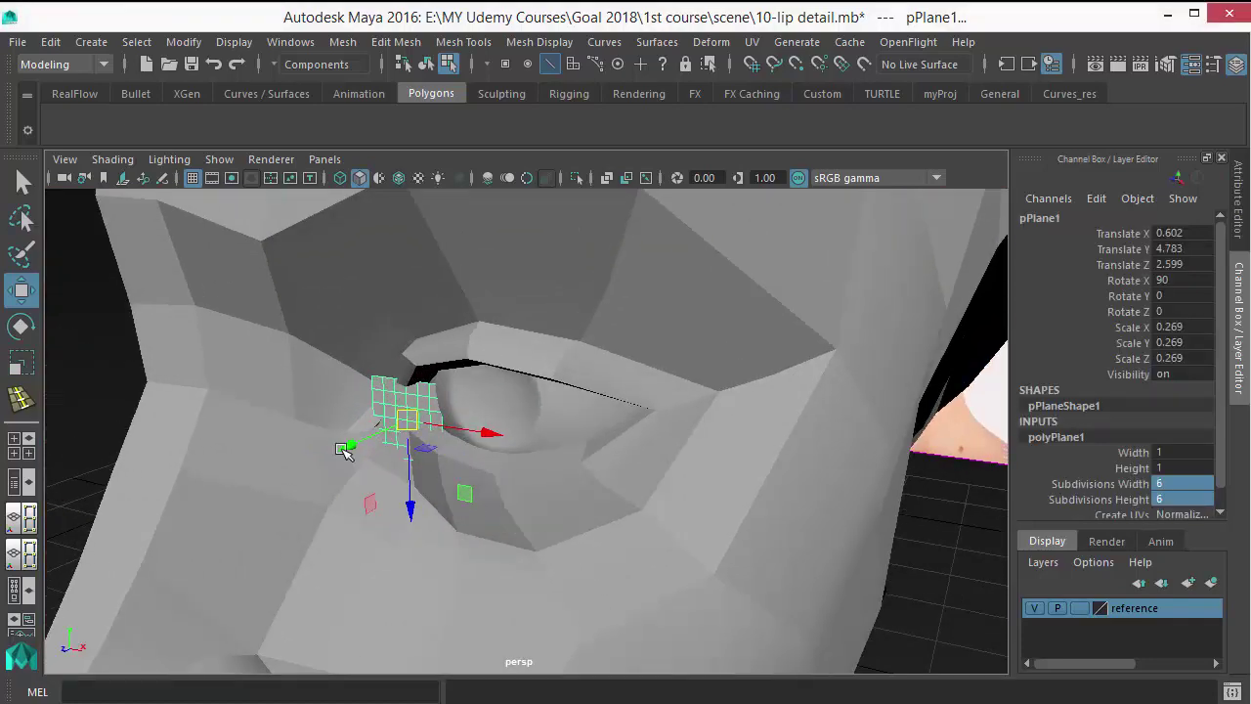
Push the plane back into the inner eye corner to Translate Y 4.815 and Translate Z 2.511
left_click_drag(346, 449, 368, 440)
right_click_drag(365, 440, 440, 501, "alt")
left_click_drag(440, 501, 395, 487, "alt")
left_click_drag(423, 510, 456, 520, "alt")
right_click_drag(456, 520, 463, 524, "alt")
key("q")
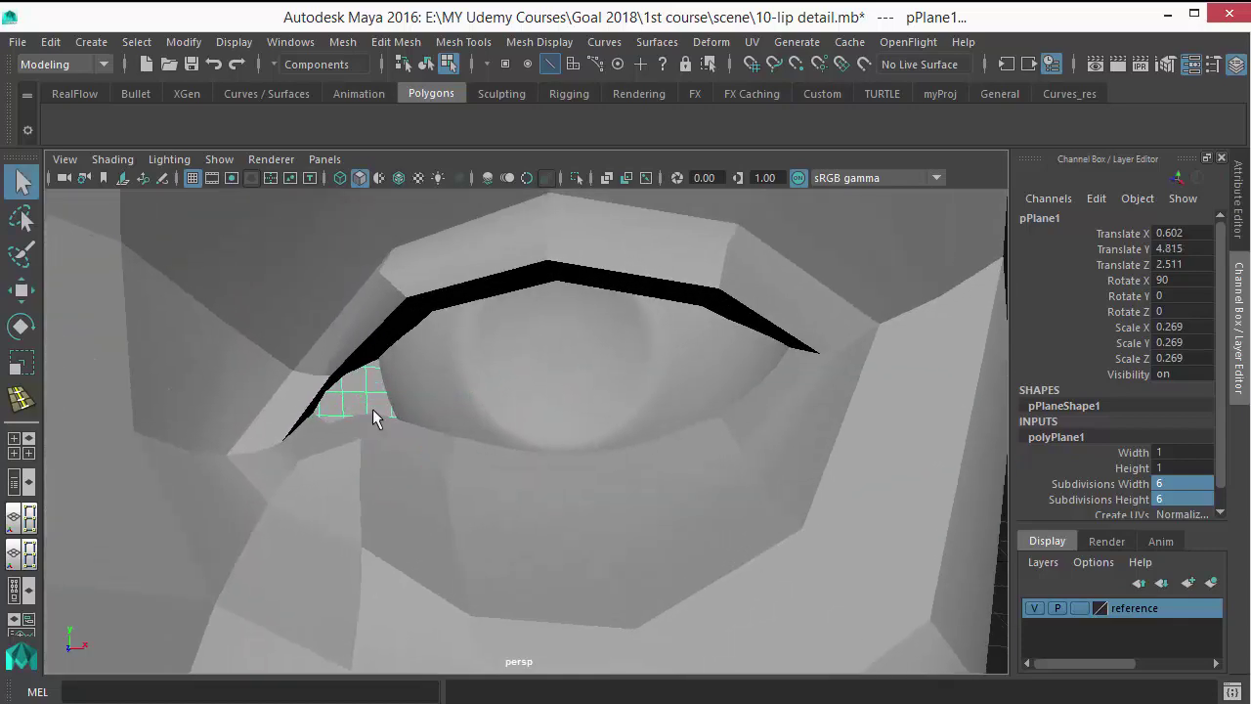
Adjust the small plane's exposed middle vertices to form the fleshy bump in the inner eye corner
right_click_drag(367, 405, 273, 176)
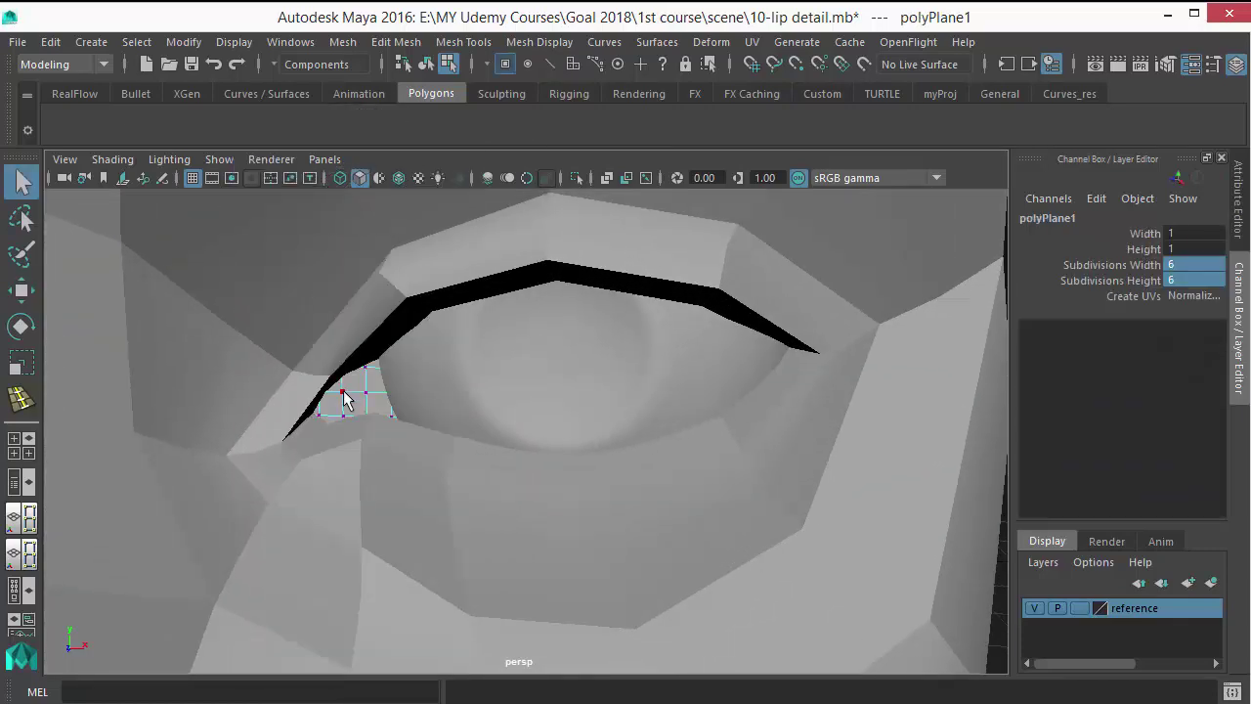
left_click(343, 394)
left_click_drag(343, 394, 360, 429, "alt")
left_click(335, 390, "shift")
key("w")
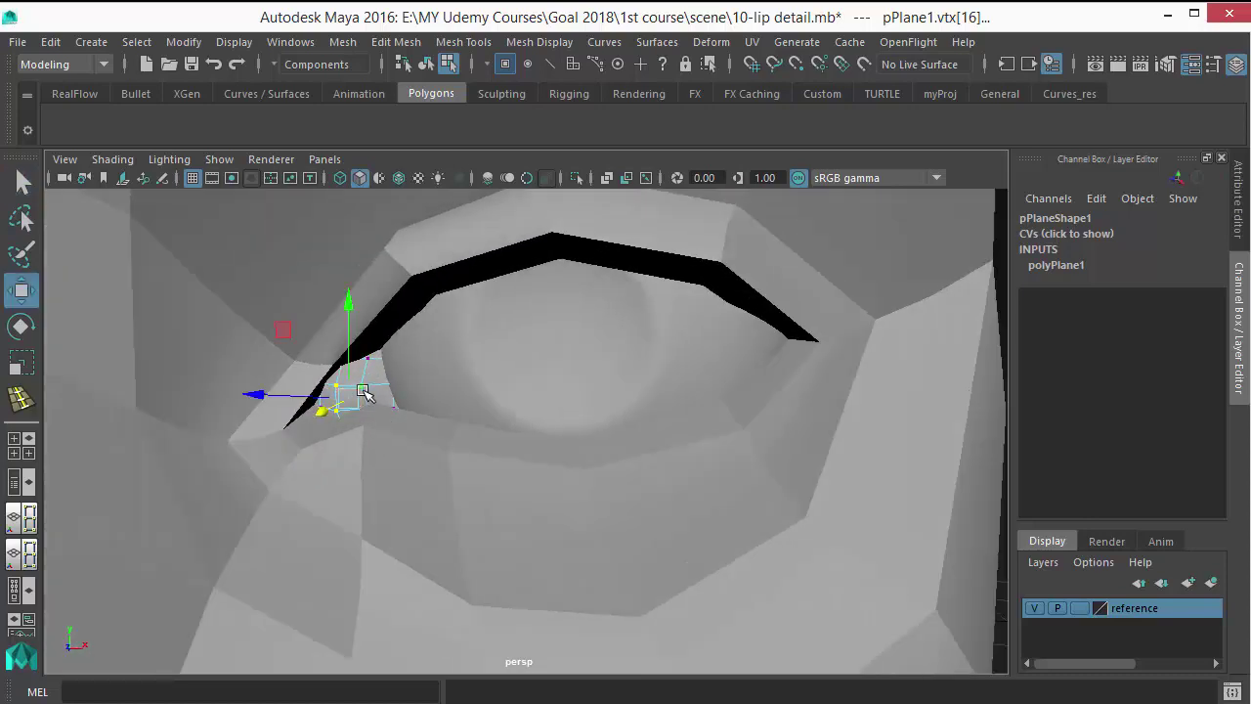
Return the small plane to object selection and nudge it back to Translate Z 2.492
right_click_drag(362, 391, 457, 142)
left_click_drag(423, 357, 326, 397, "alt")
left_click(332, 401)
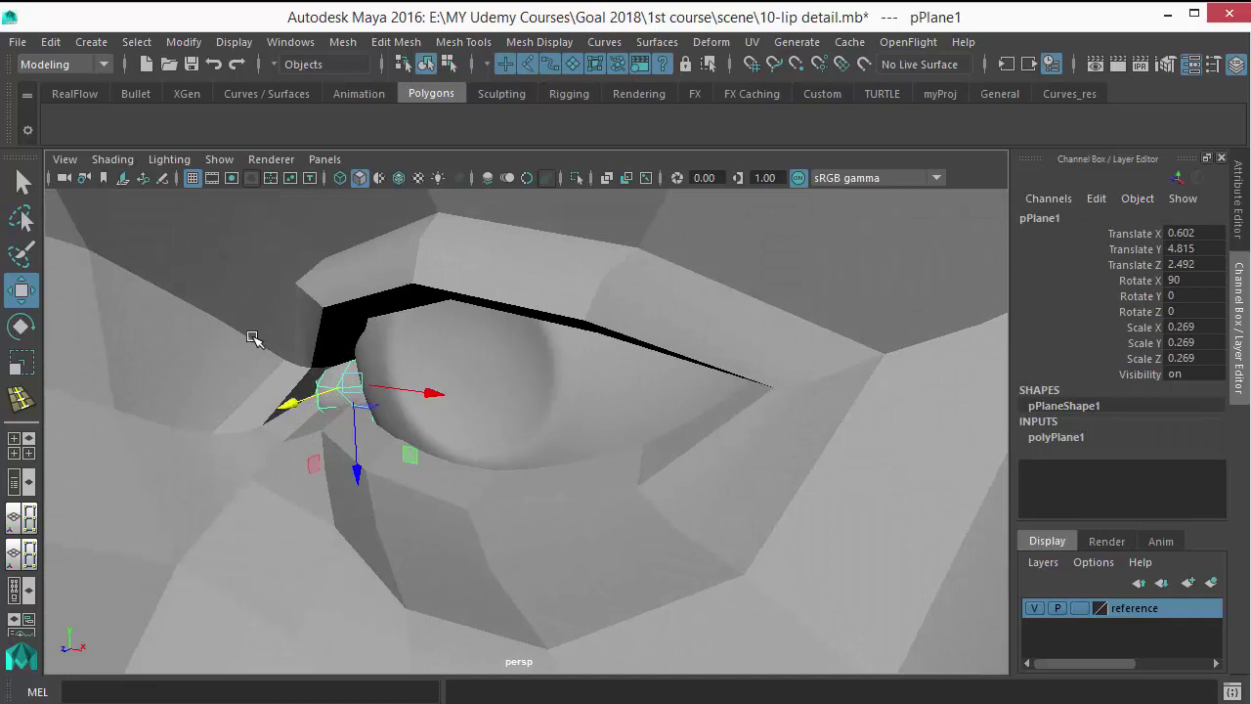
Show the head mesh in smooth preview, deselect it, and examine the eye area from several angles
left_click(298, 406)
key("3")
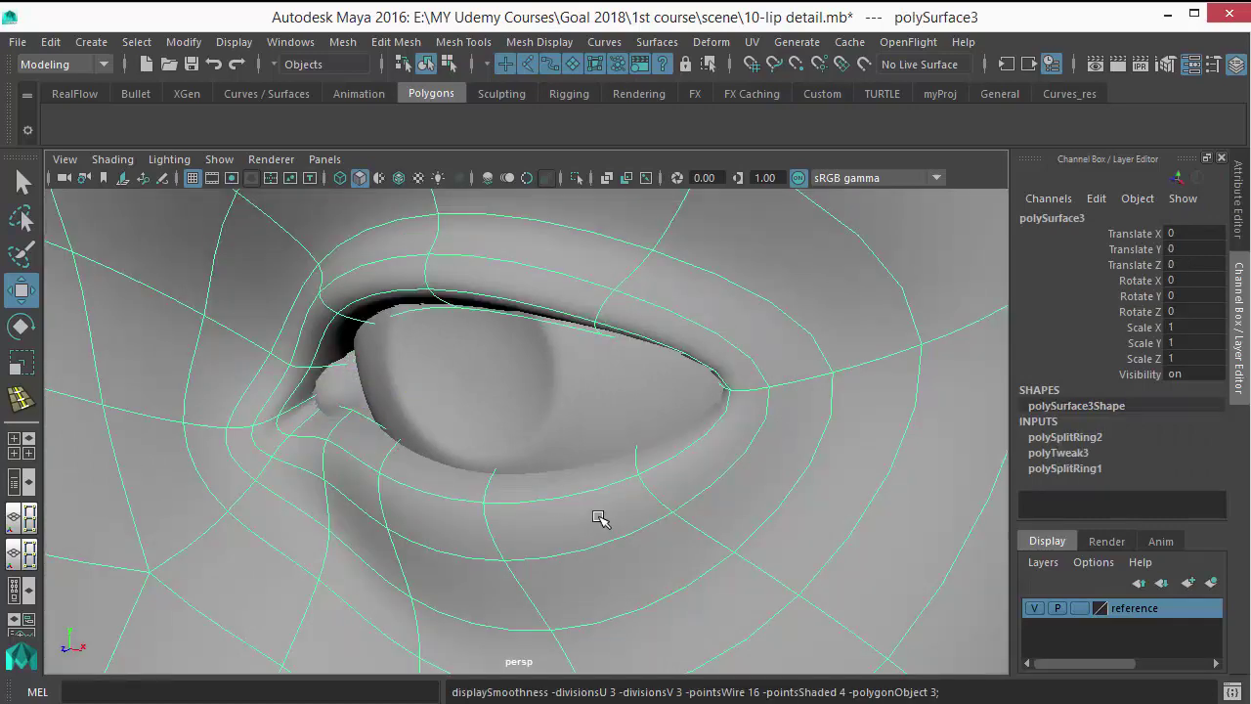
right_click_drag(599, 516, 209, 346, "alt")
left_click(210, 346)
left_click_drag(503, 486, 447, 458, "alt")
key("q")
left_click_drag(693, 519, 769, 512, "alt")
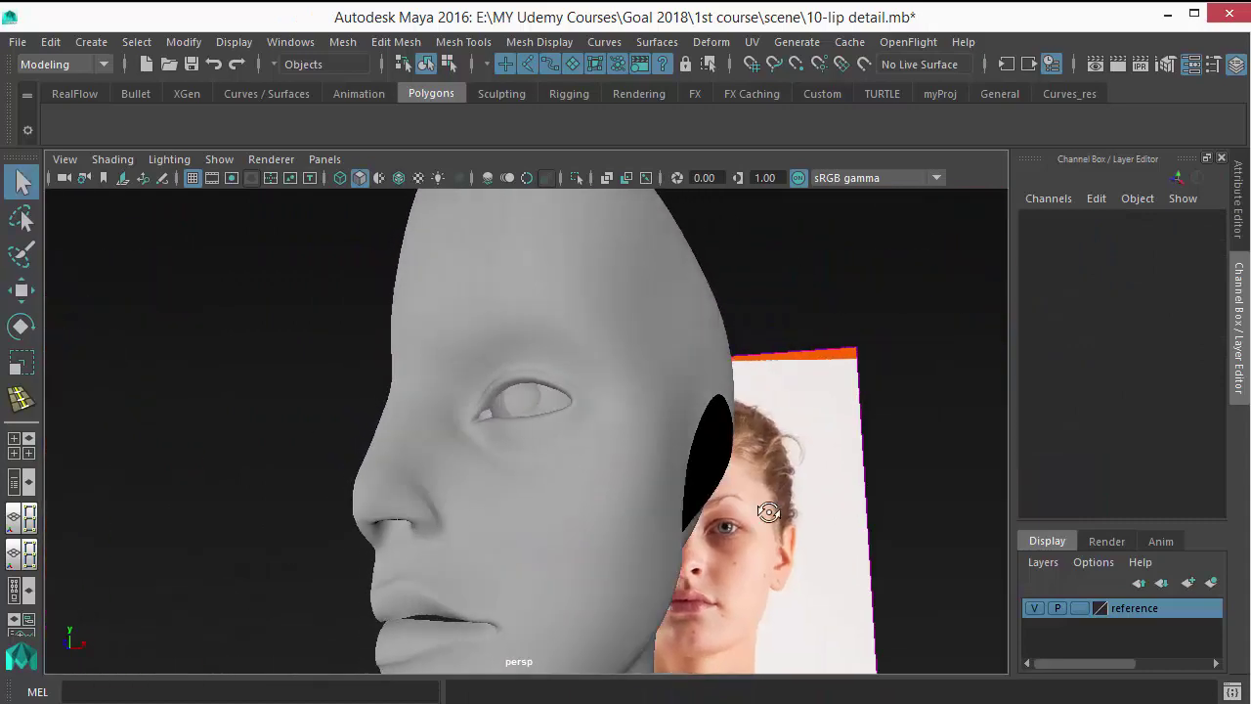
right_click_drag(497, 449, 661, 552, "alt")
left_click_drag(660, 552, 582, 571, "alt")
right_click_drag(582, 571, 671, 537, "alt")
left_click_drag(596, 553, 674, 547, "alt")
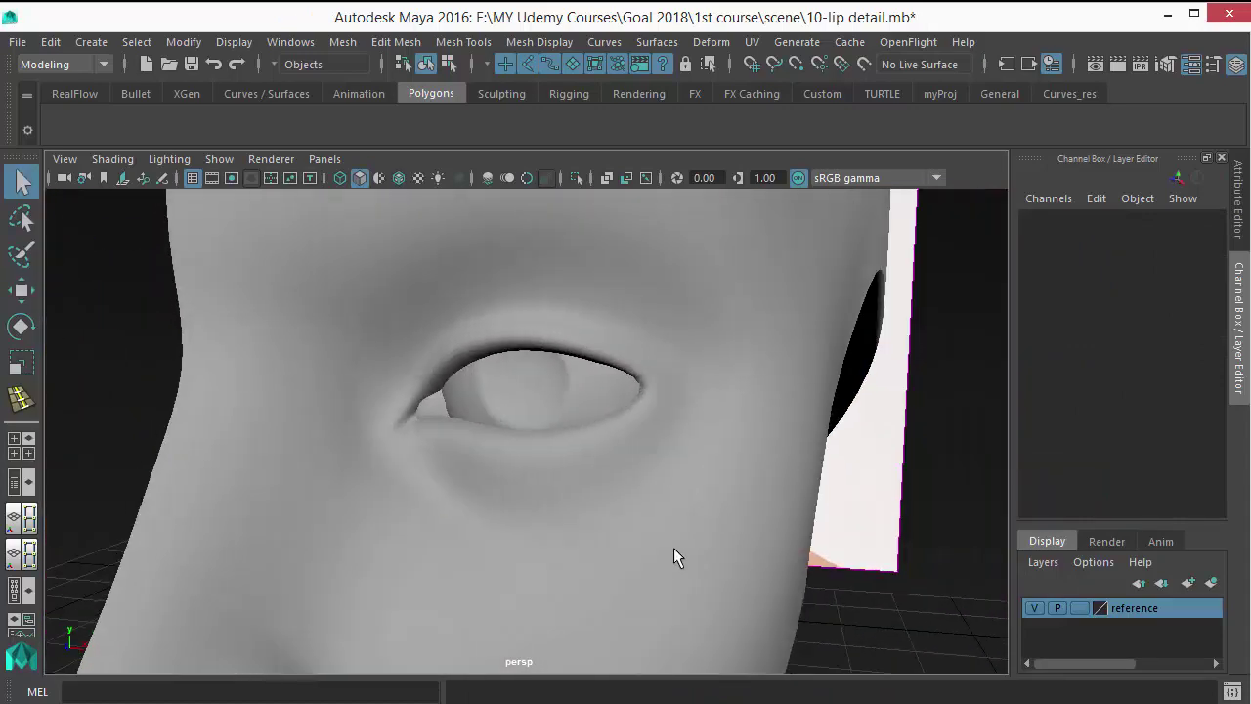
Select the head mesh in the front view and make it a live surface
key("space")
left_click_drag(486, 352, 509, 405)
middle_click_drag(478, 327, 448, 369, "alt")
left_click(446, 301)
right_click_drag(487, 347, 502, 358, "alt")
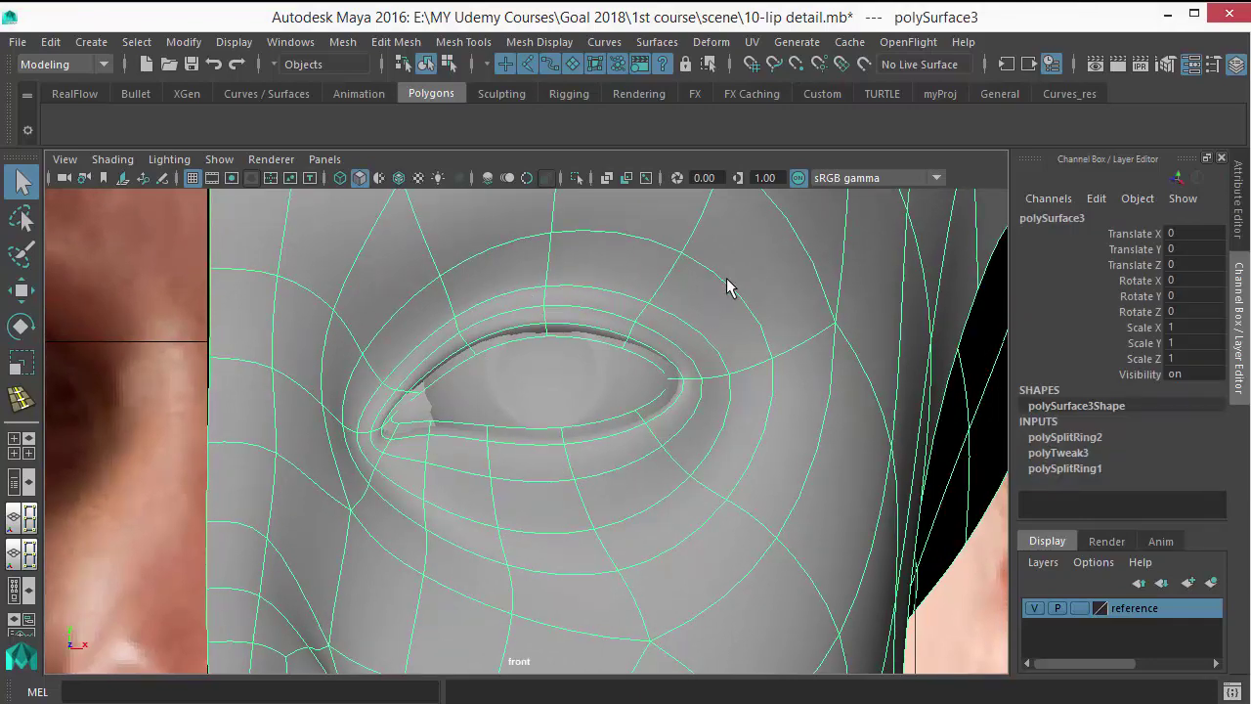
left_click(864, 62)
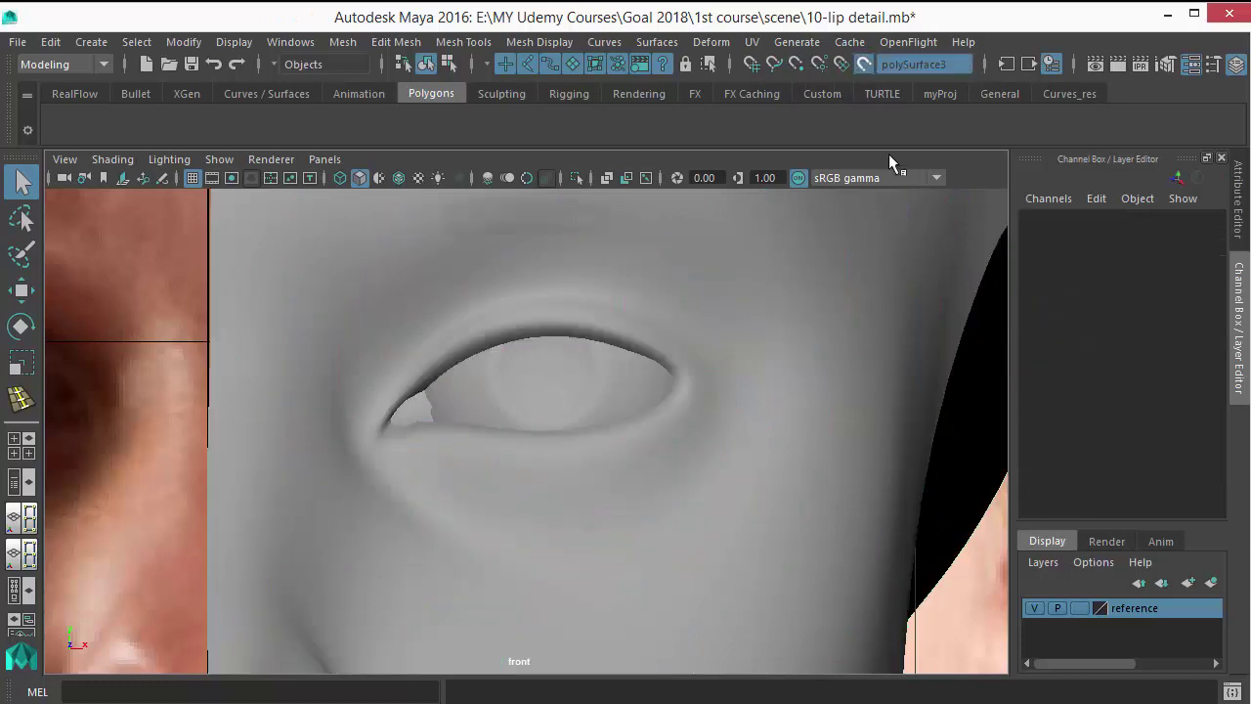
Draw a seven-point CV curve on the live head surface along the upper eyelid edge, from near the inner corner to the outer corner
middle_click_drag(617, 420, 590, 437, "alt")
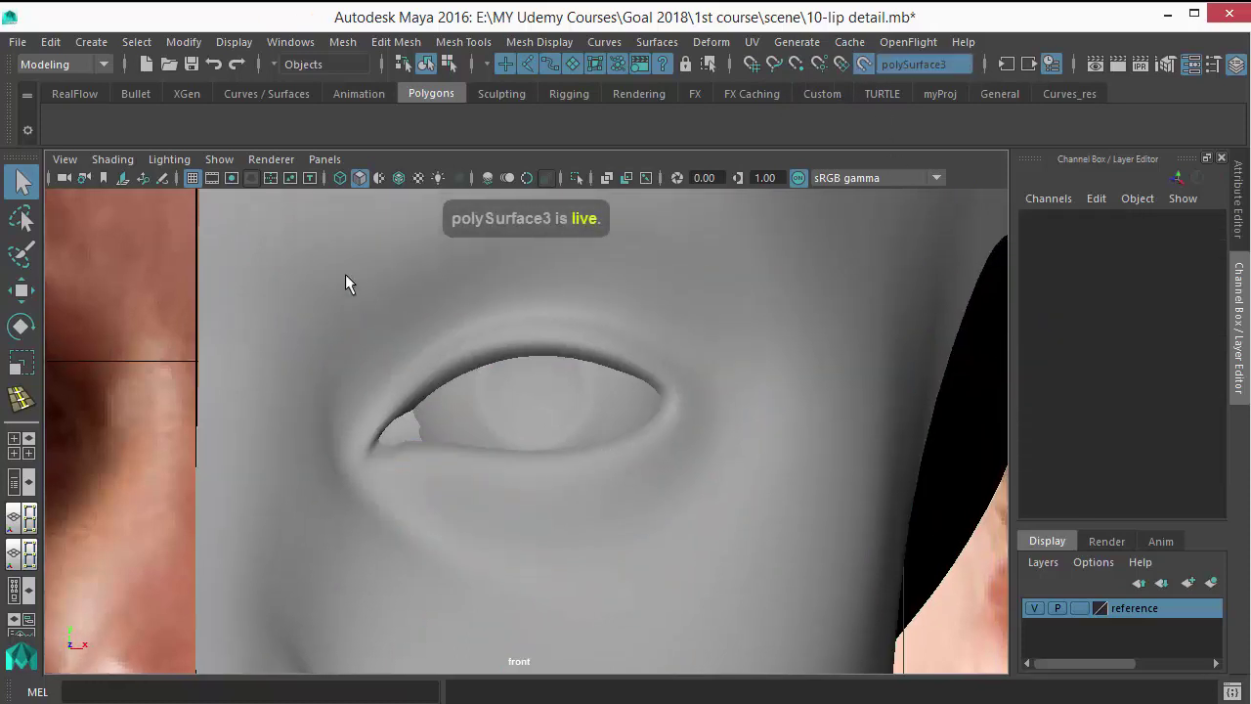
left_click(93, 44)
mouse_move(127, 191)
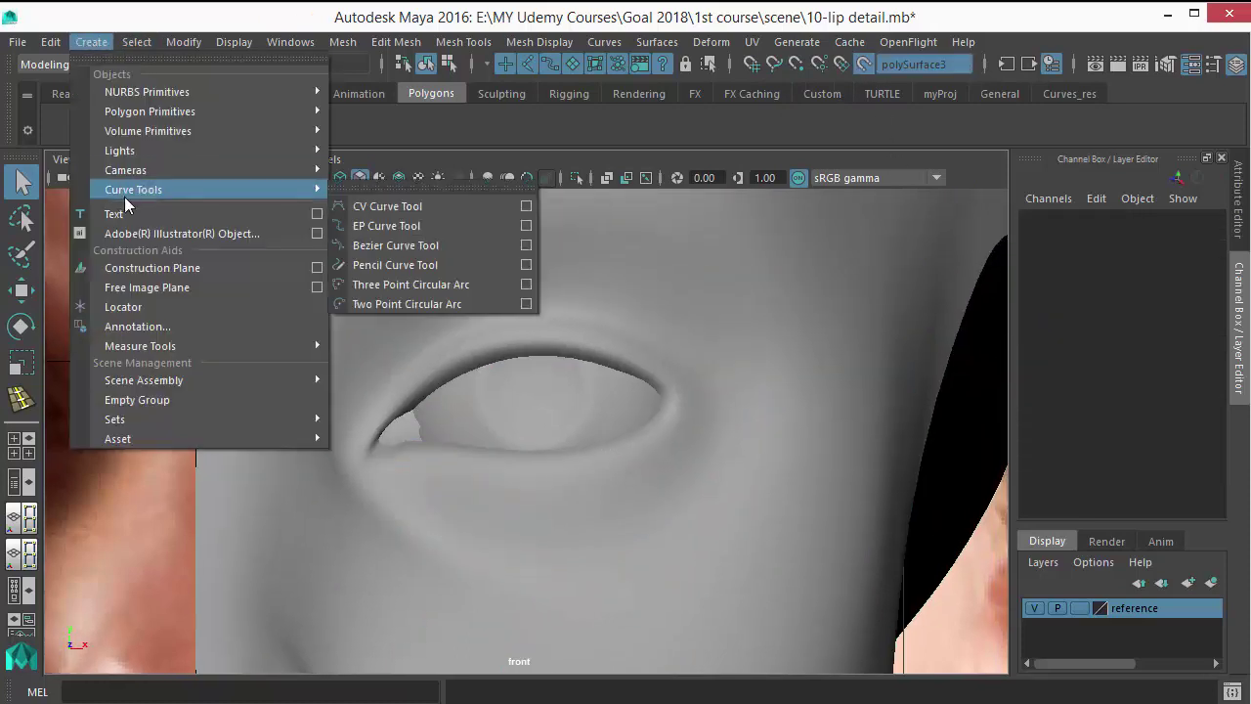
left_click(371, 207)
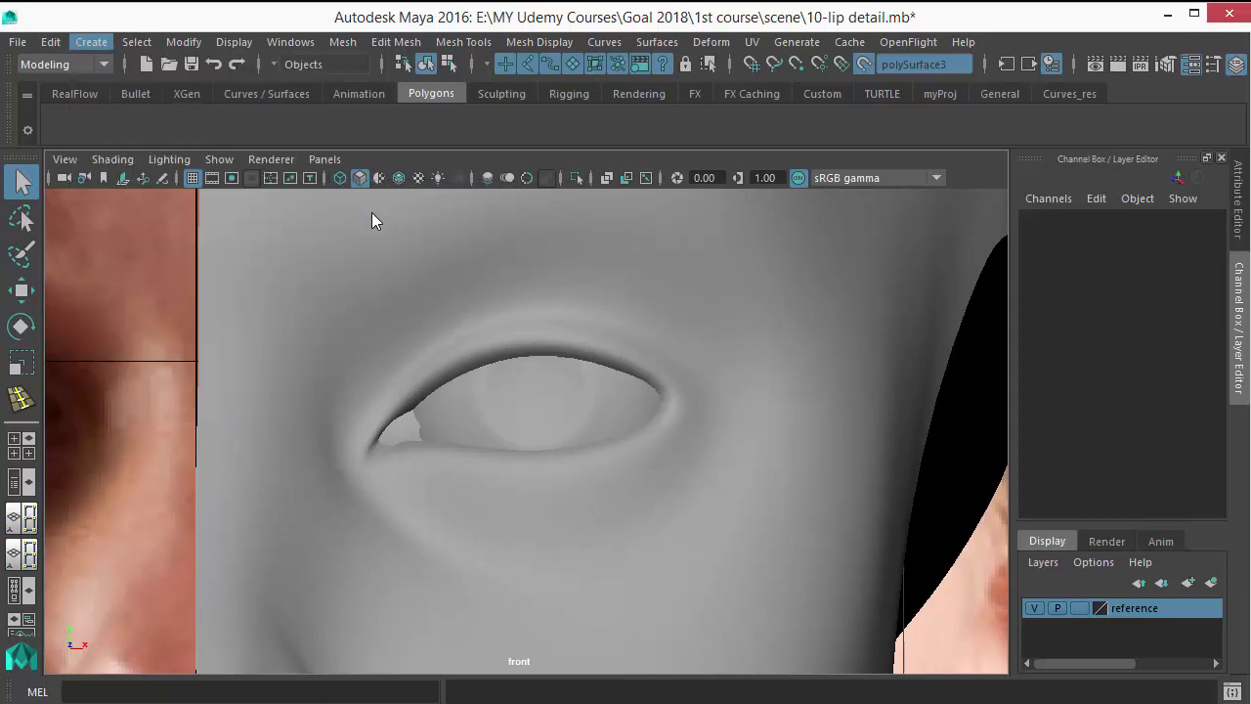
right_click_drag(481, 259, 488, 278, "alt")
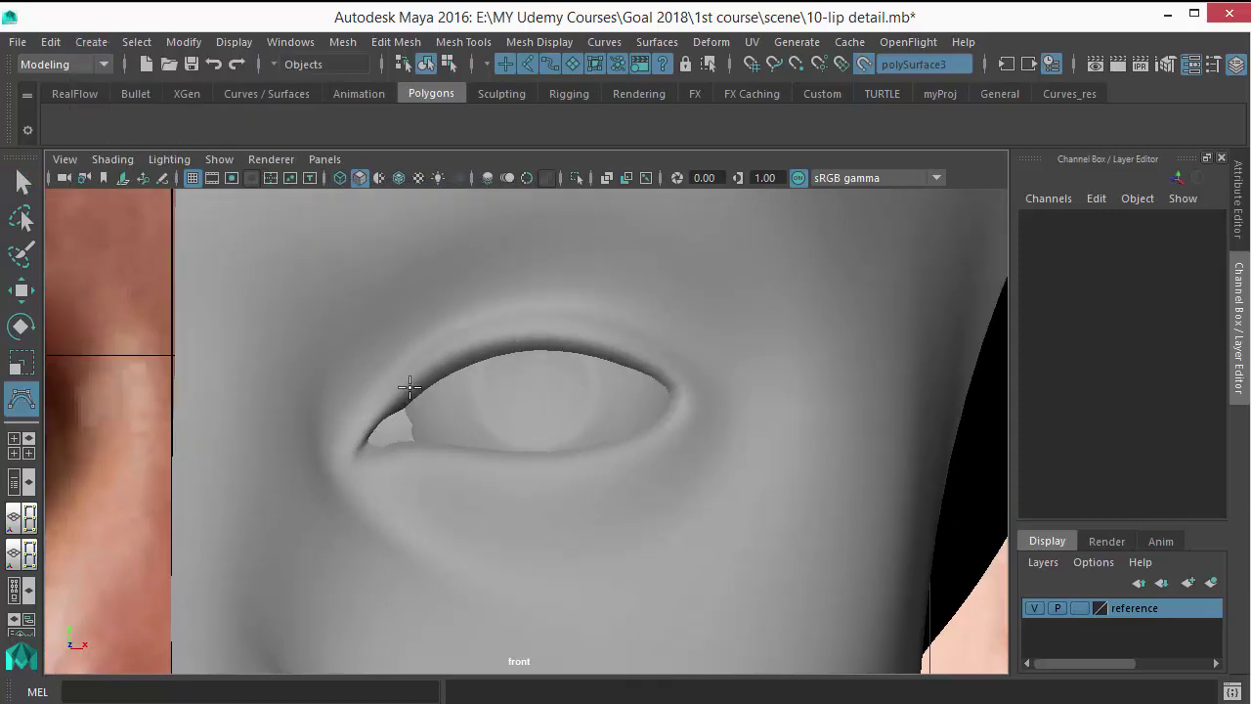
left_click(91, 42)
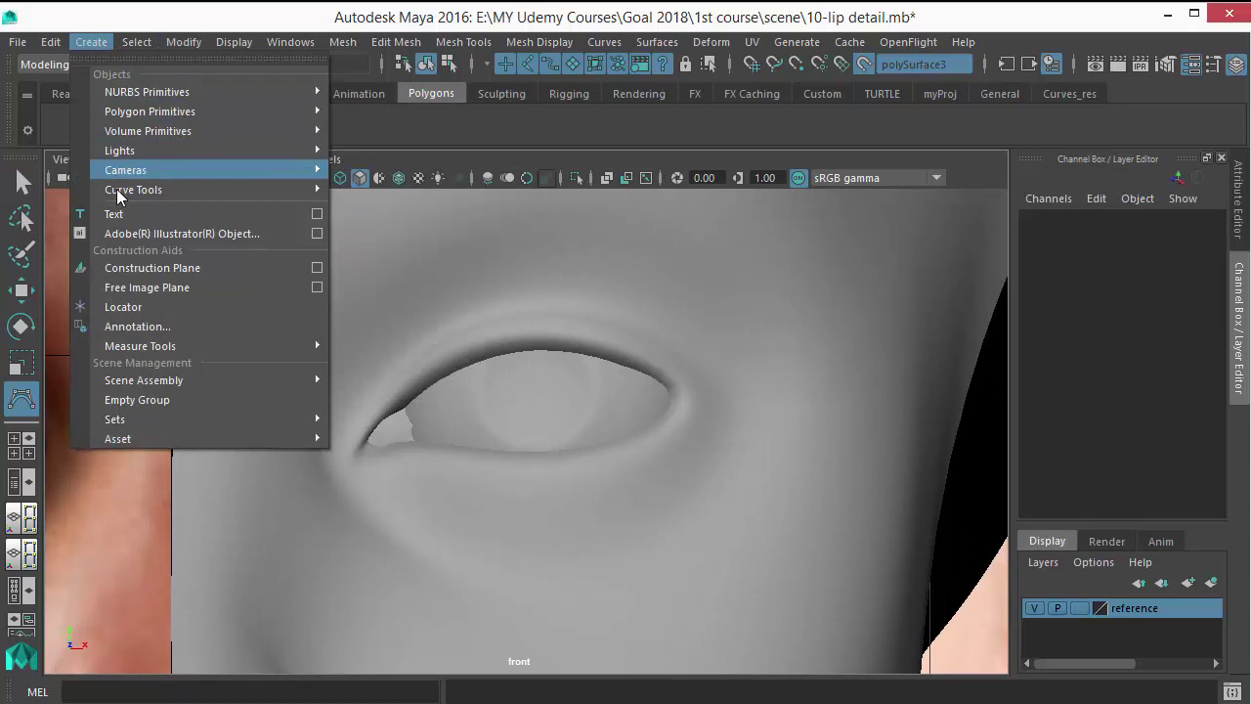
mouse_move(133, 190)
left_click(405, 204)
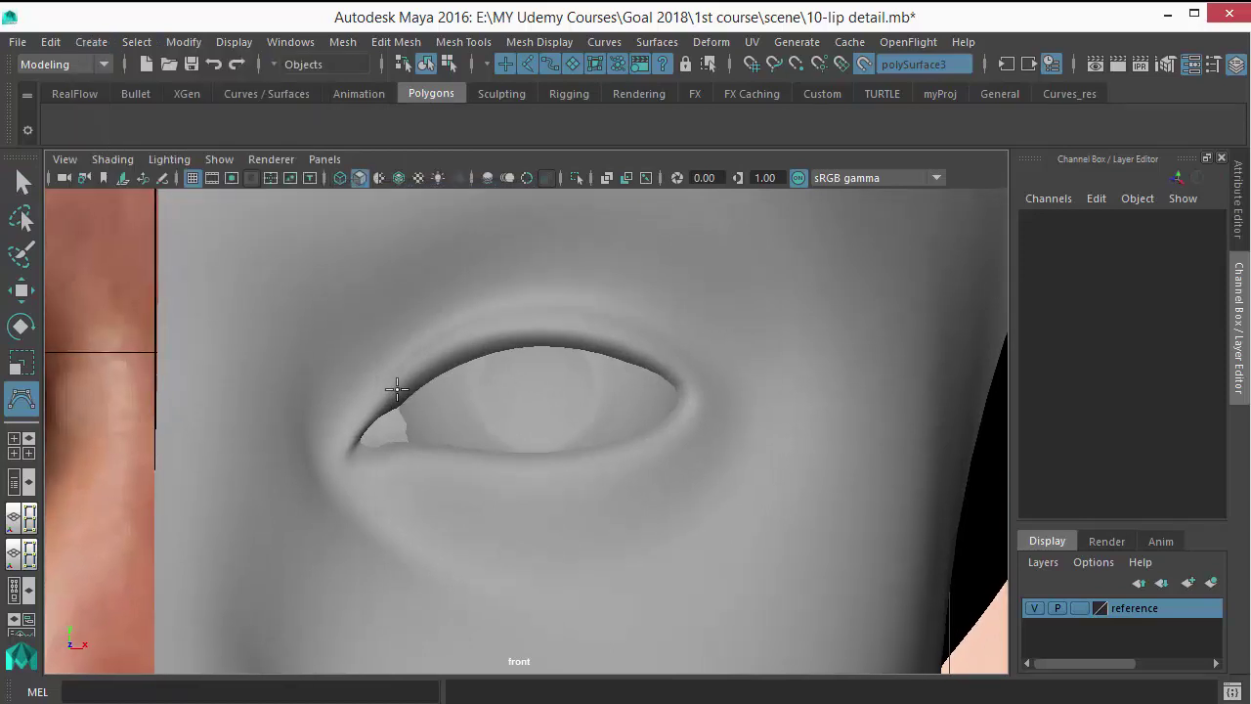
left_click(392, 390)
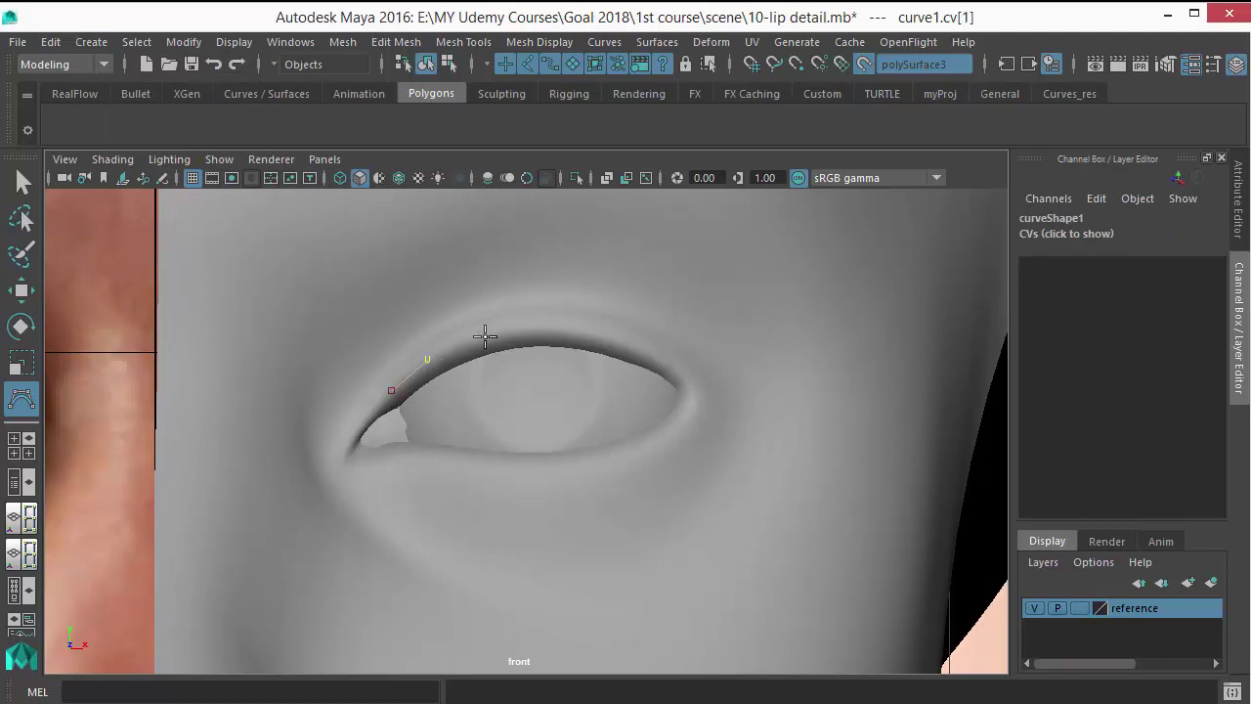
left_click(534, 323)
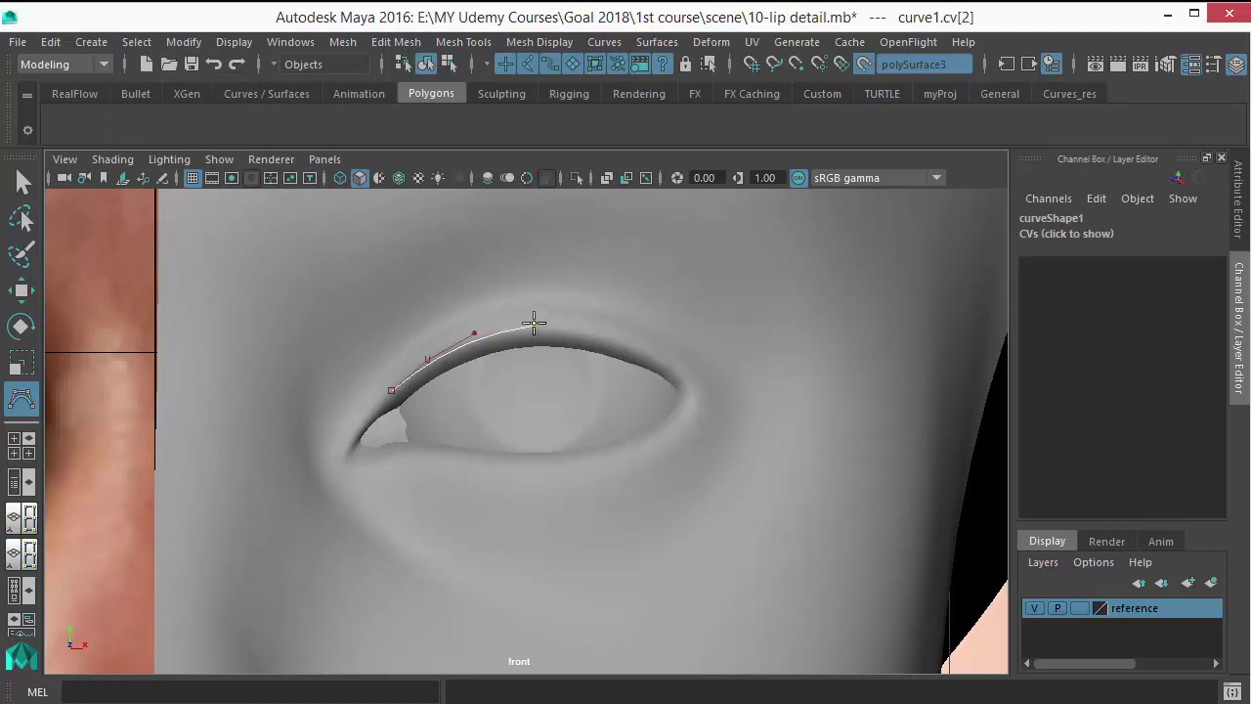
left_click(587, 331)
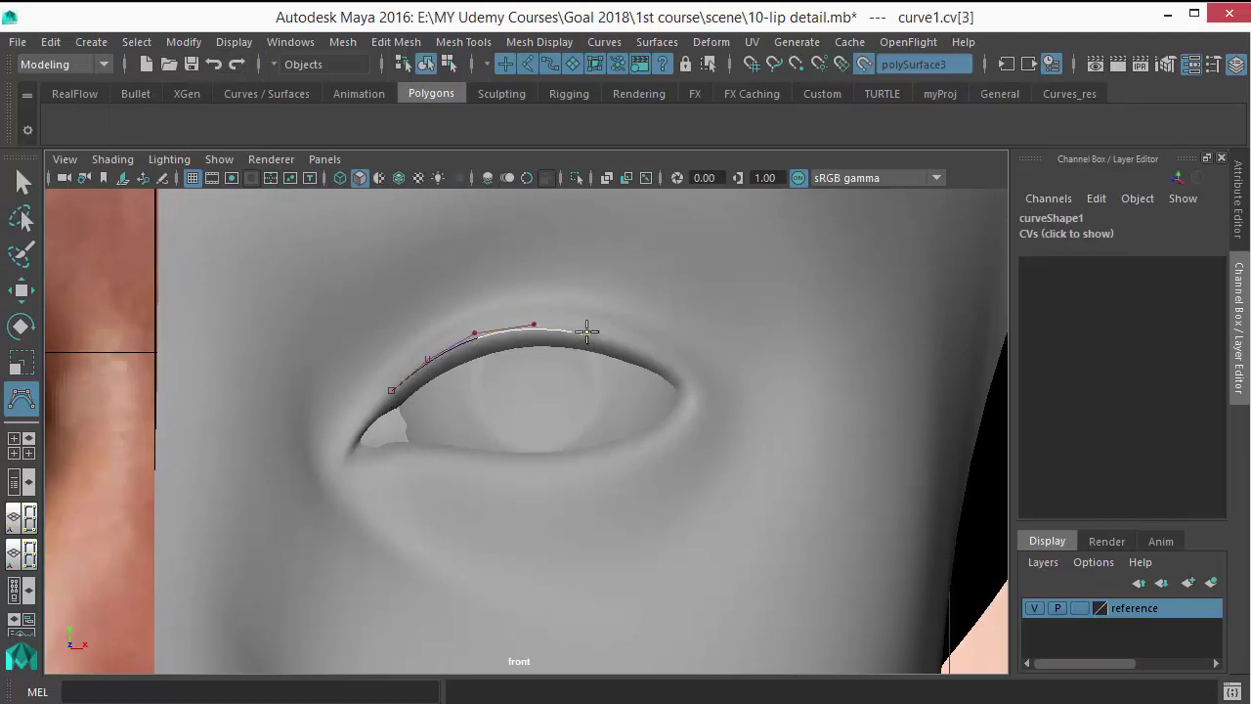
left_click(640, 348)
left_click(674, 372)
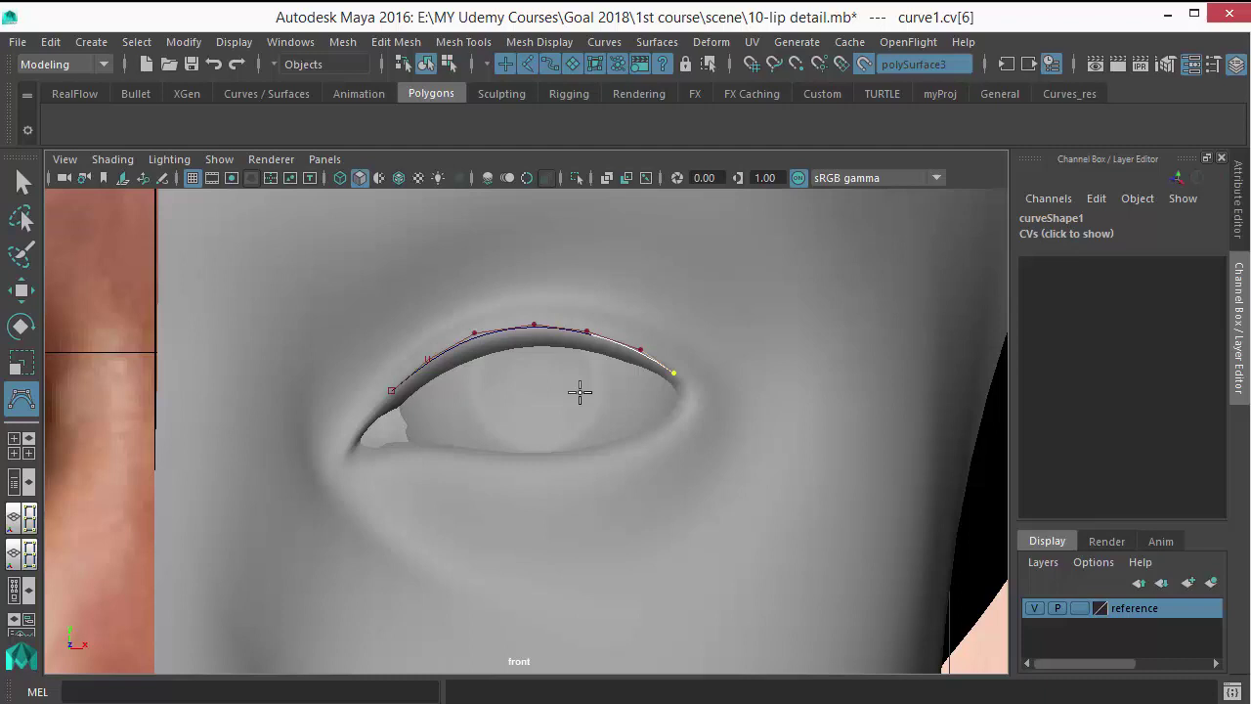
key("Return")
Check the eyelid curve in the side view and turn off the live surface on the head mesh
key("space")
left_click_drag(639, 419, 724, 400)
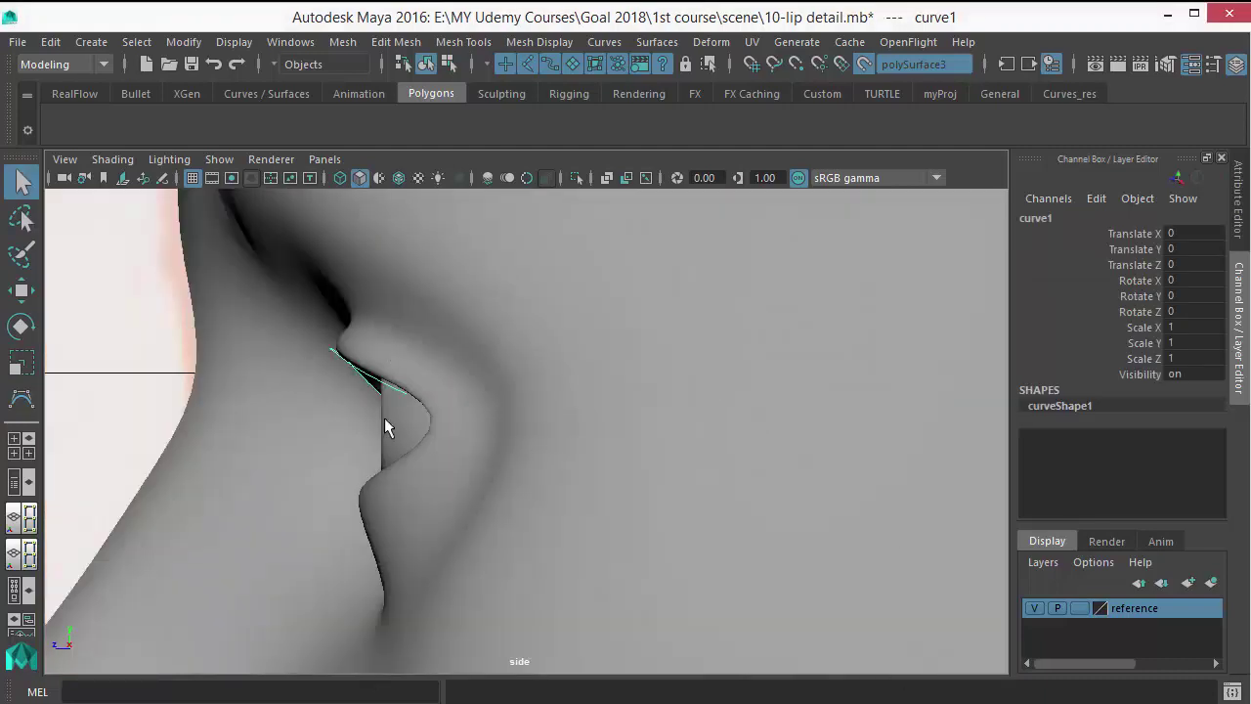
right_click_drag(384, 417, 445, 405, "alt")
key("w")
middle_click_drag(433, 427, 457, 440, "alt")
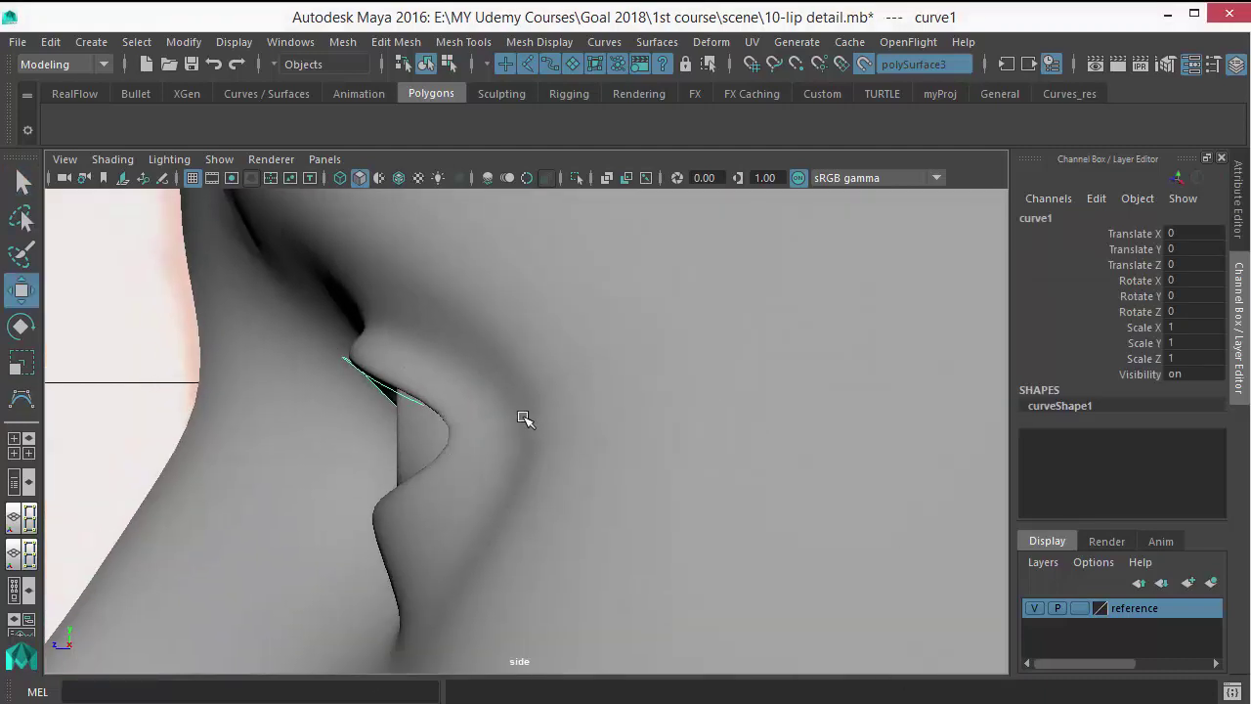
left_click(865, 63)
scroll(490, 466, "up", 2)
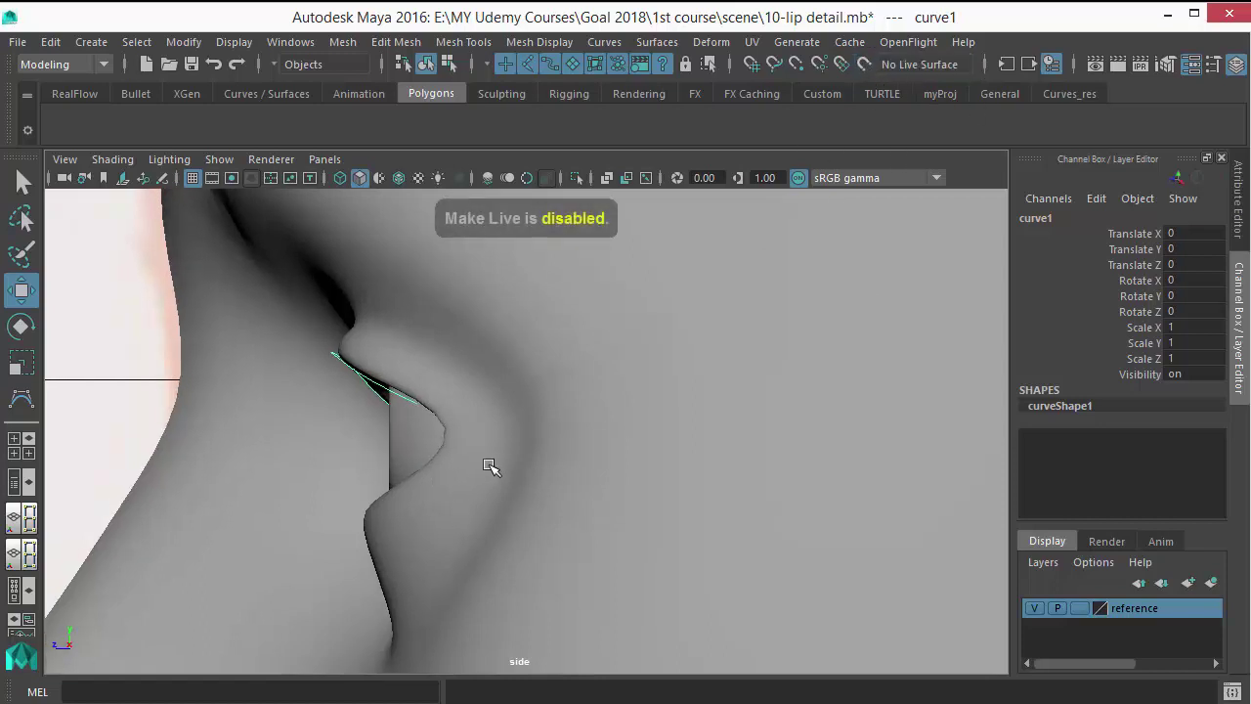
middle_click_drag(426, 475, 475, 475, "alt")
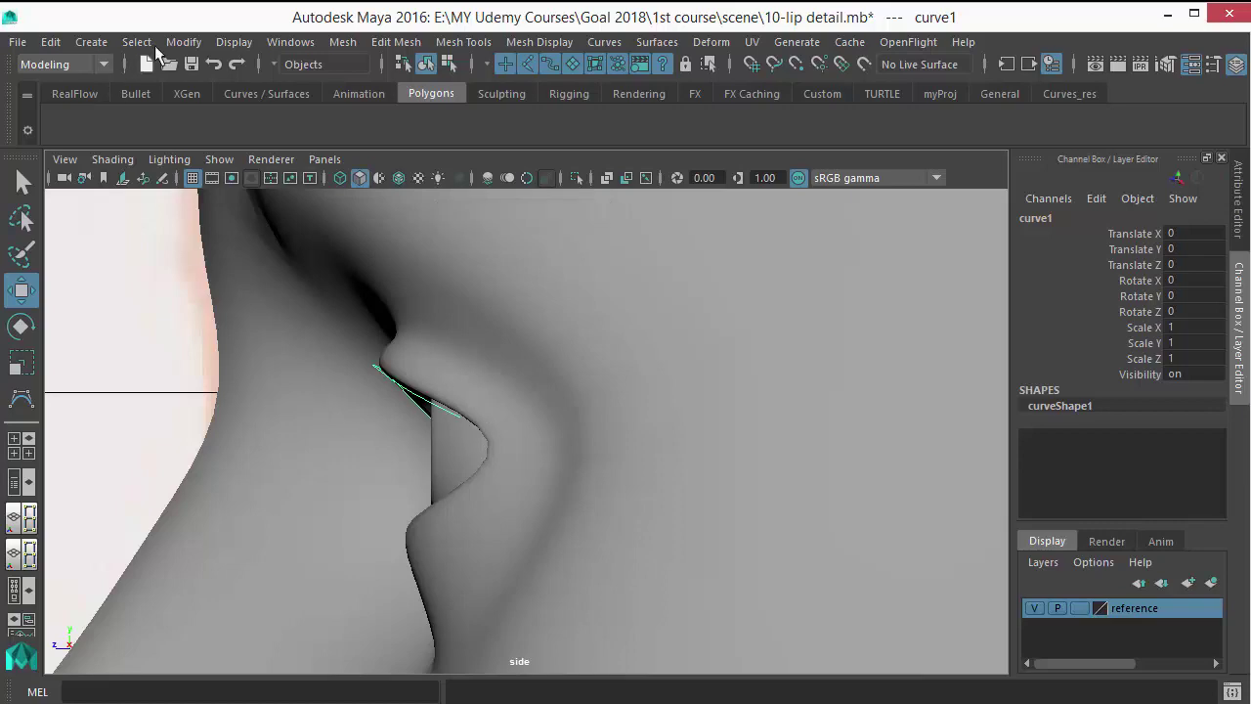
Center the pivot of the upper eyelid curve
key("a")
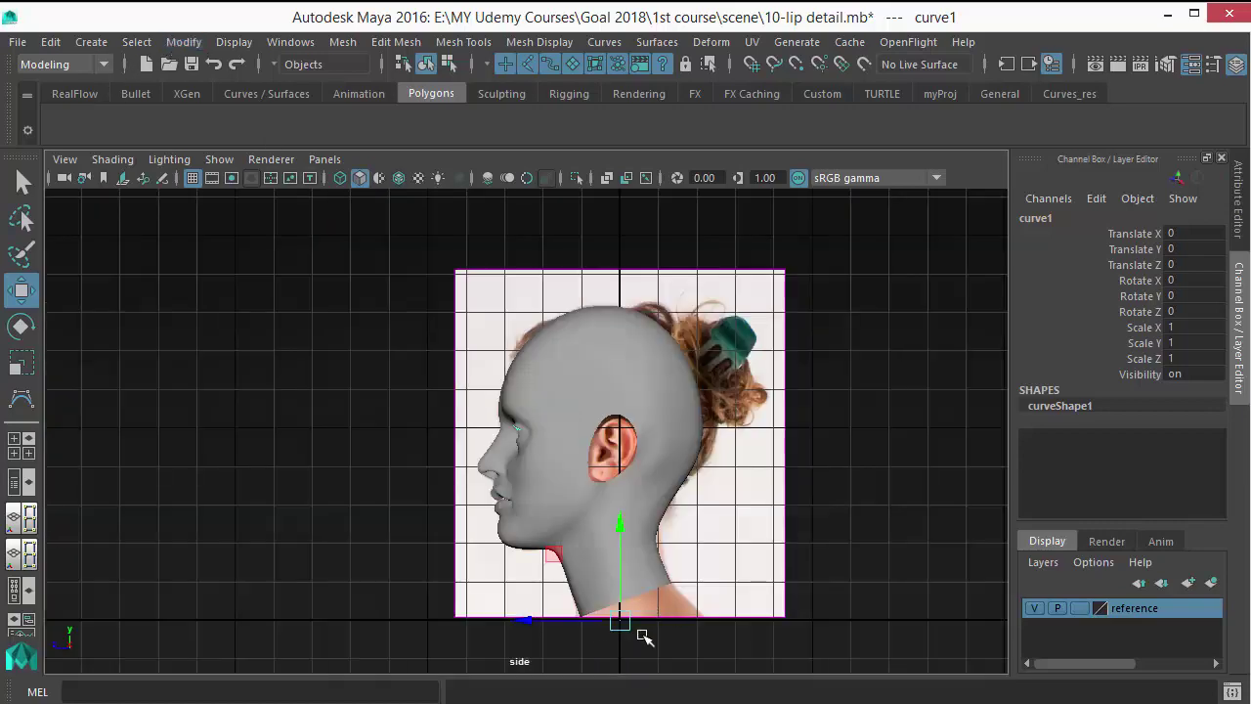
scroll(561, 560, "up", 6)
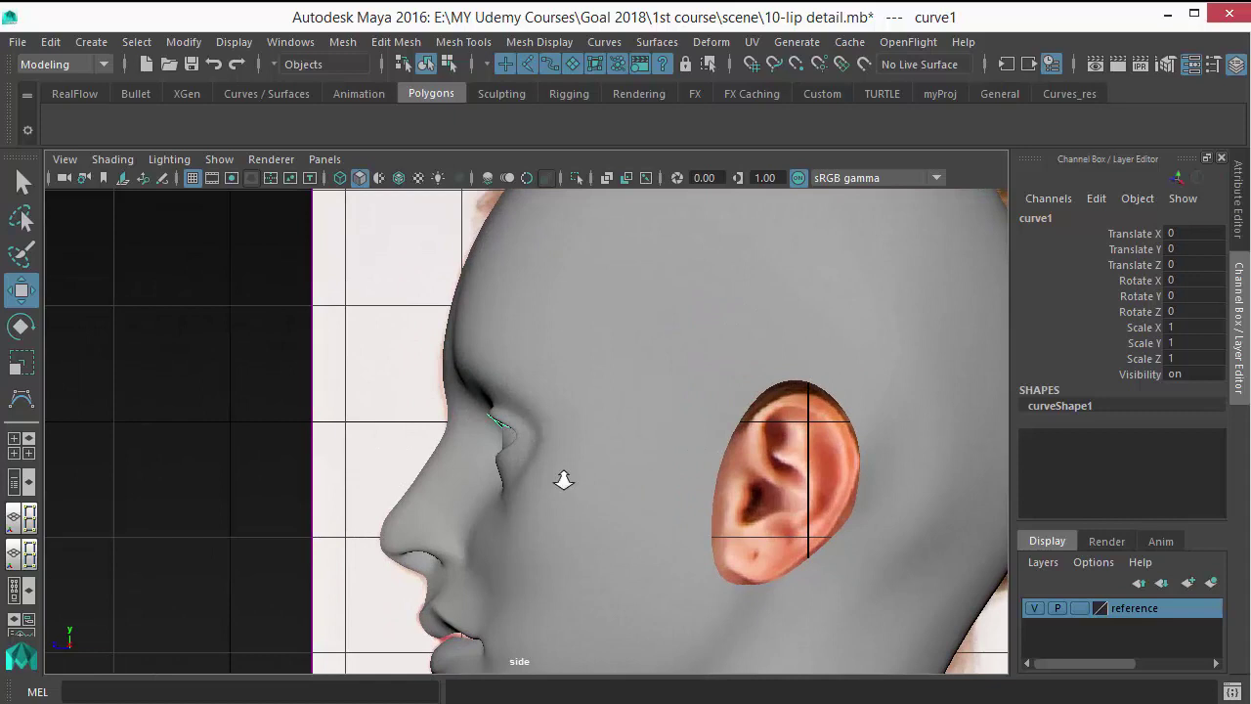
scroll(564, 479, "up", 2)
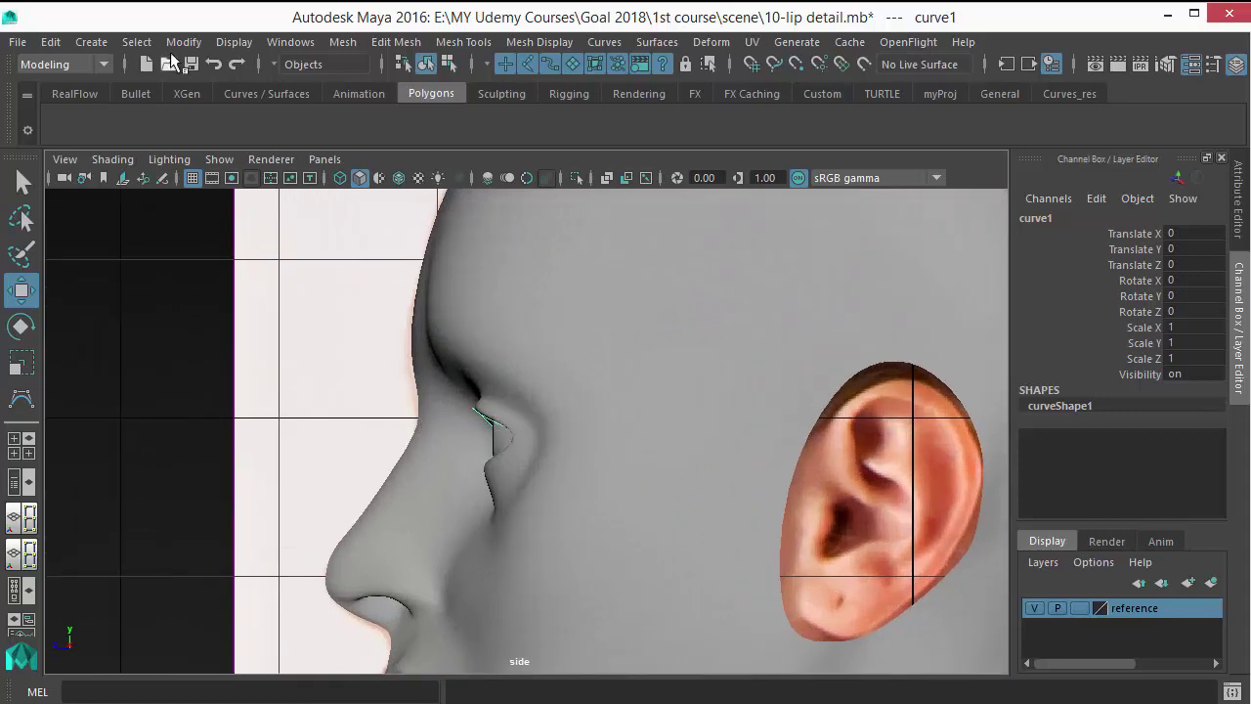
left_click(180, 42)
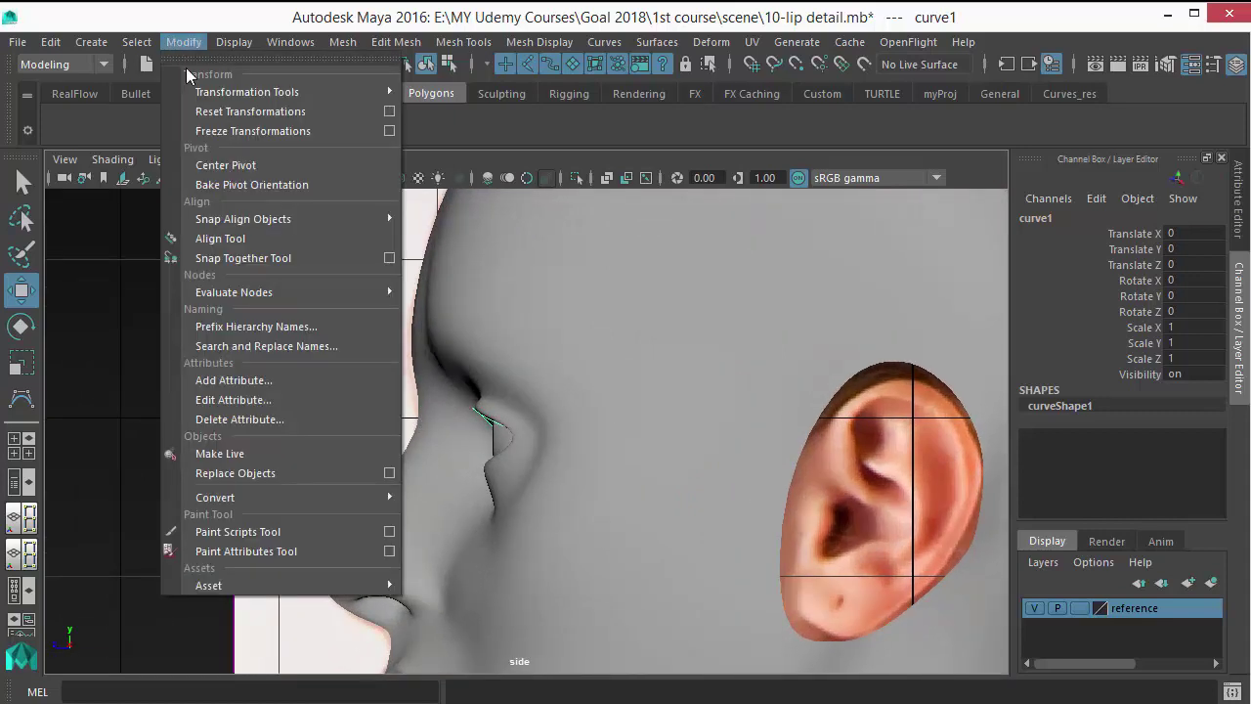
left_click(214, 165)
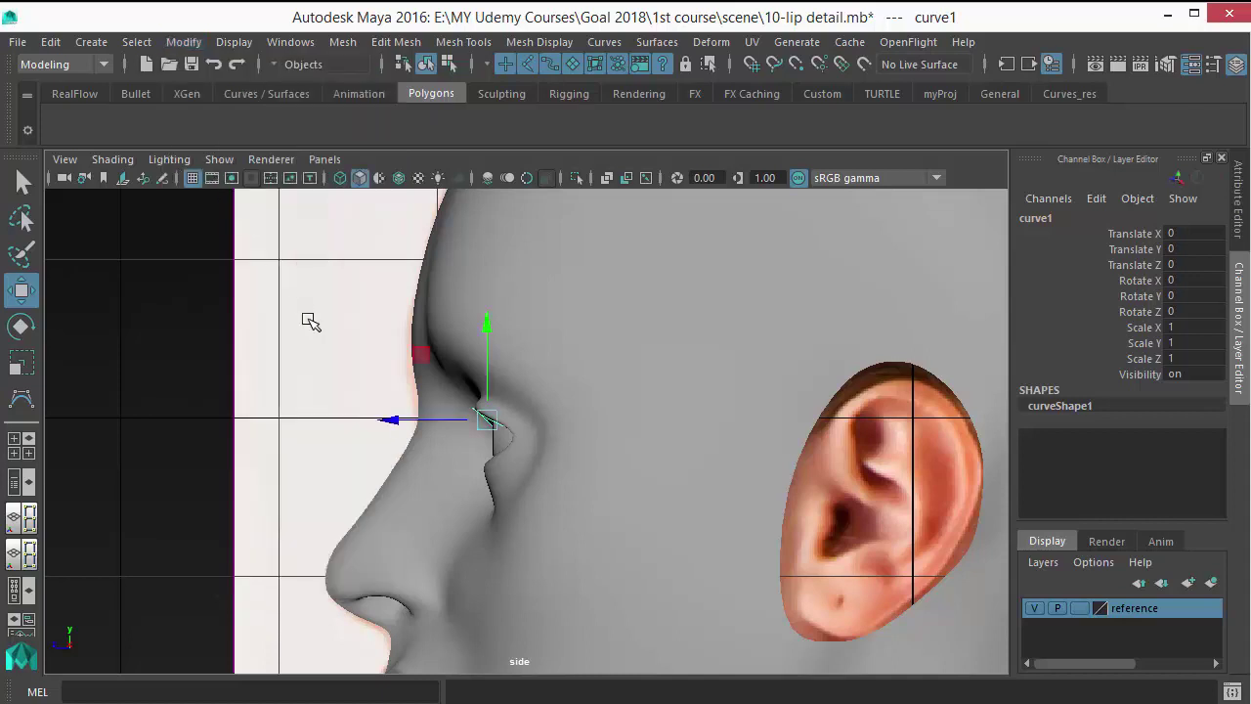
Duplicate the eyelid curve and move the copy up and forward in the side view, to about 0.112 in Y and 0.162 in Z
scroll(464, 489, "up", 2)
scroll(567, 508, "up", 2)
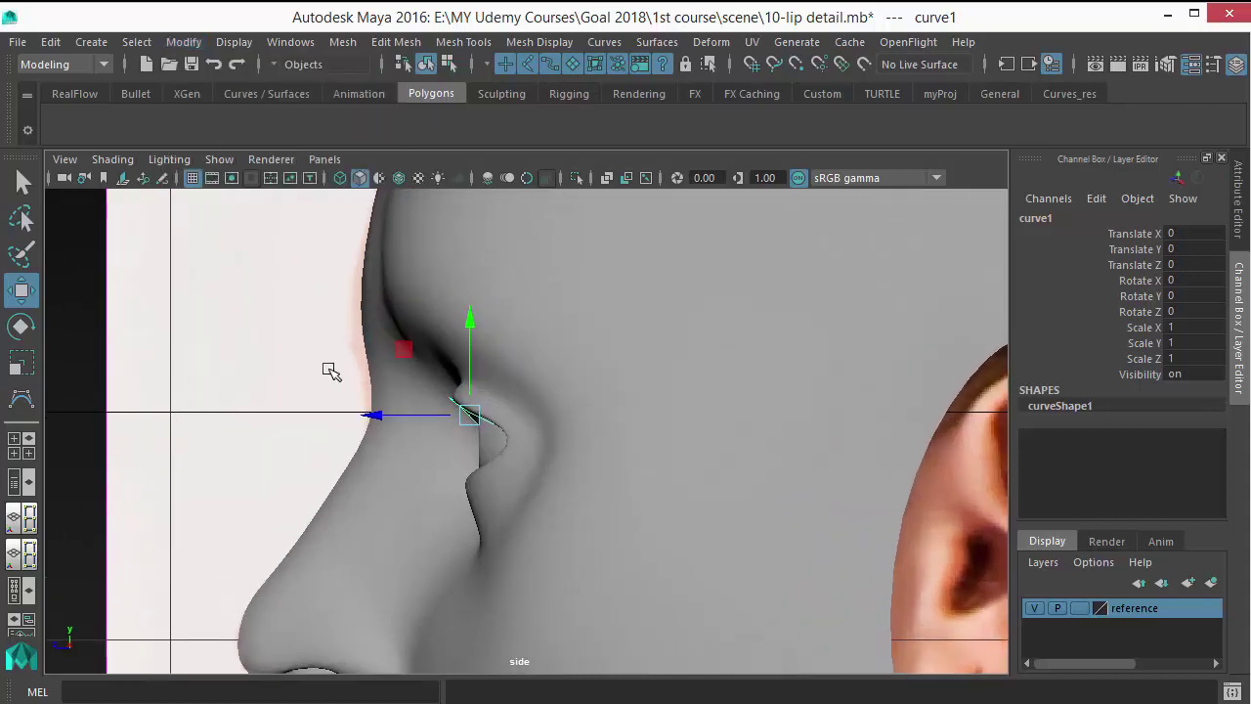
scroll(467, 461, "up", 1)
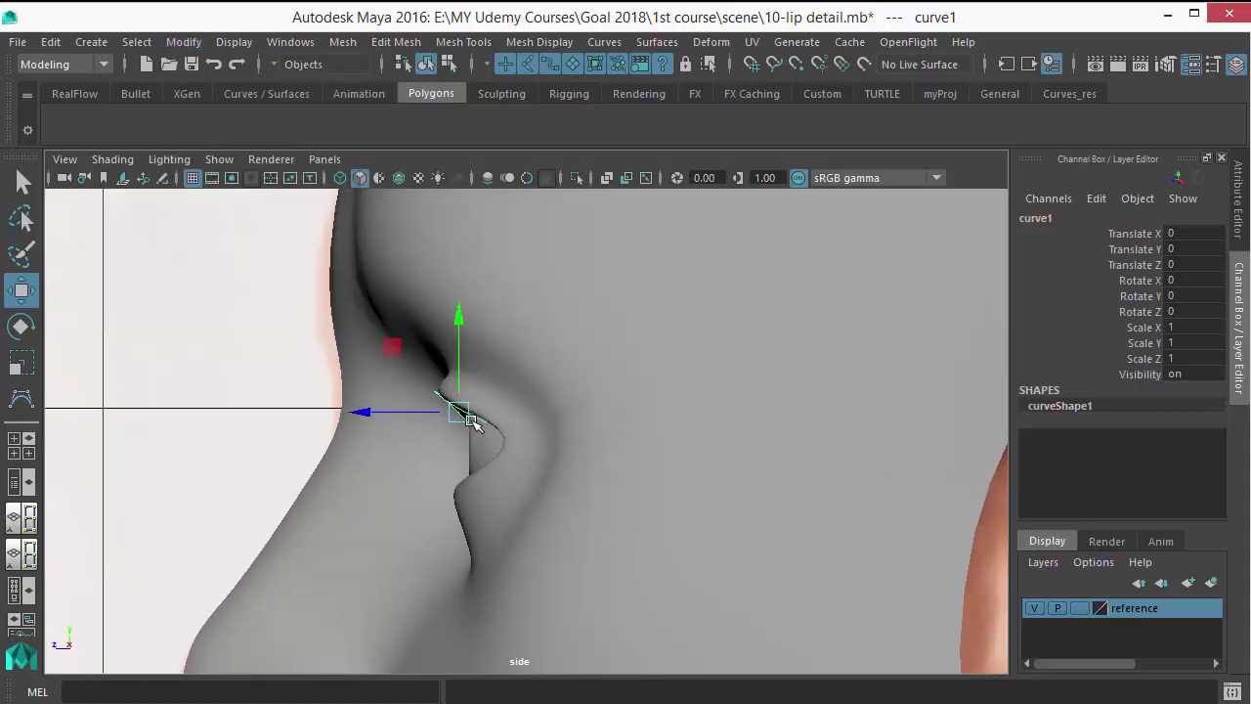
scroll(486, 460, "up", 1)
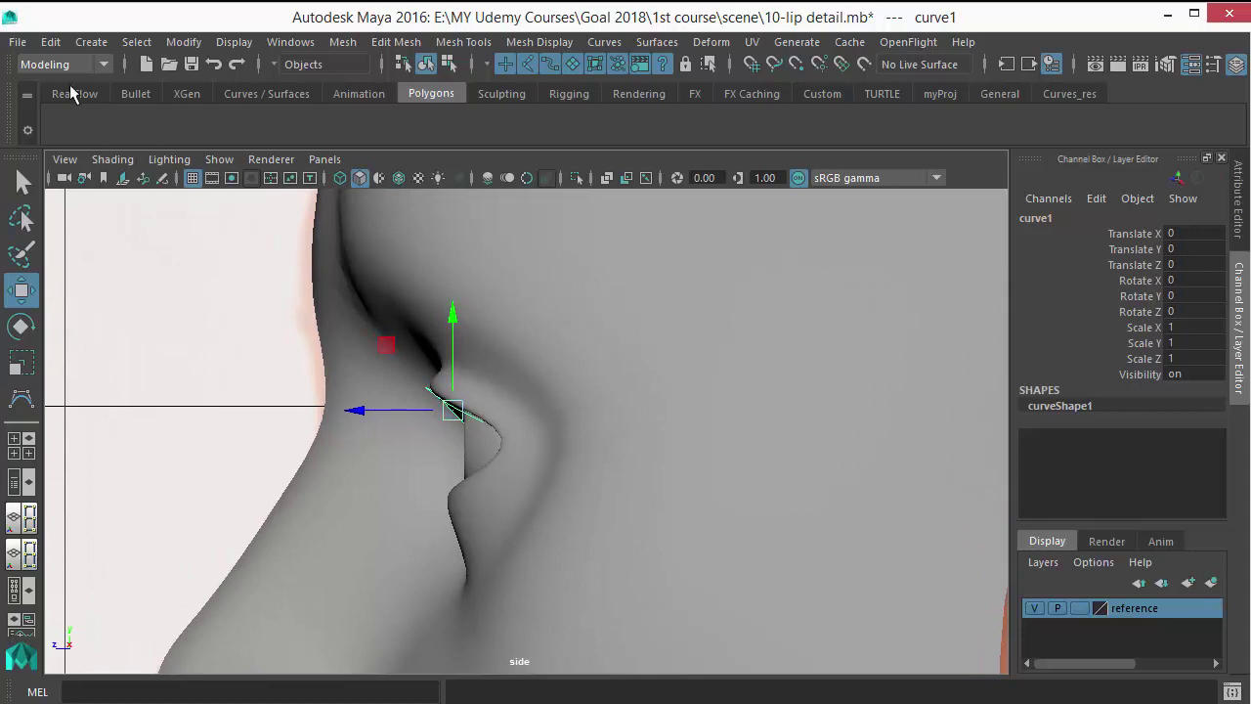
left_click(50, 42)
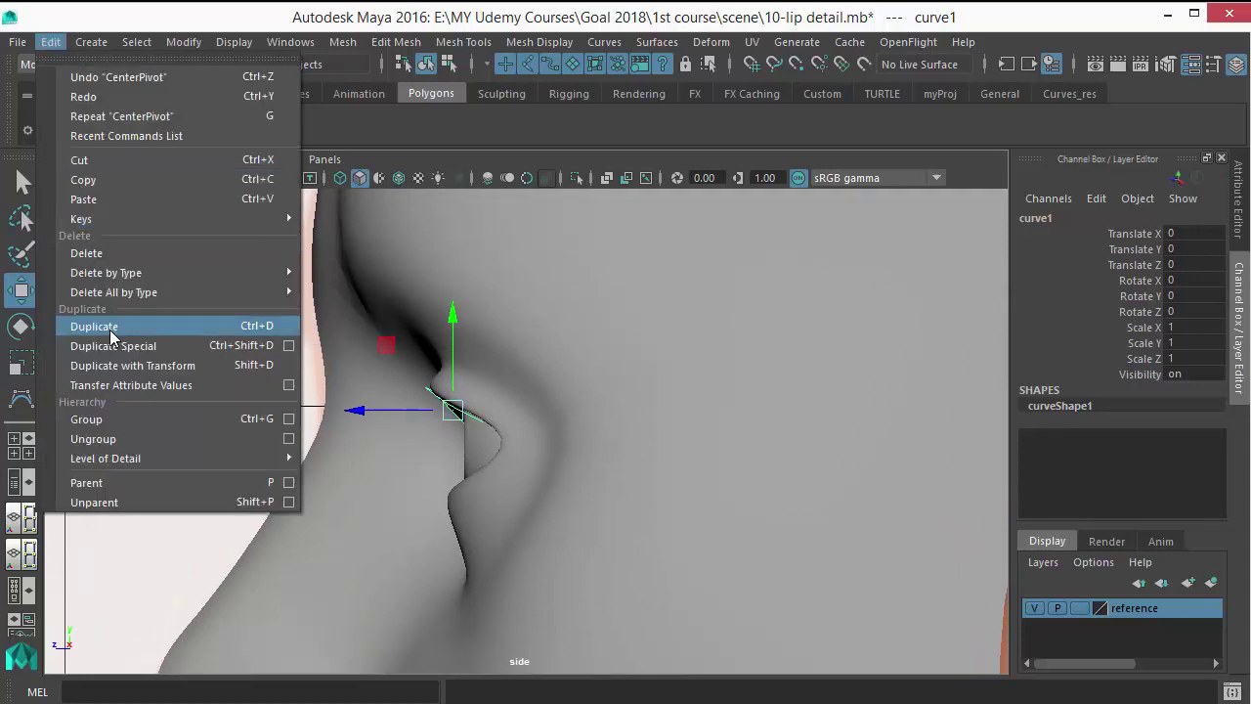
left_click(94, 326)
left_click_drag(452, 413, 408, 379)
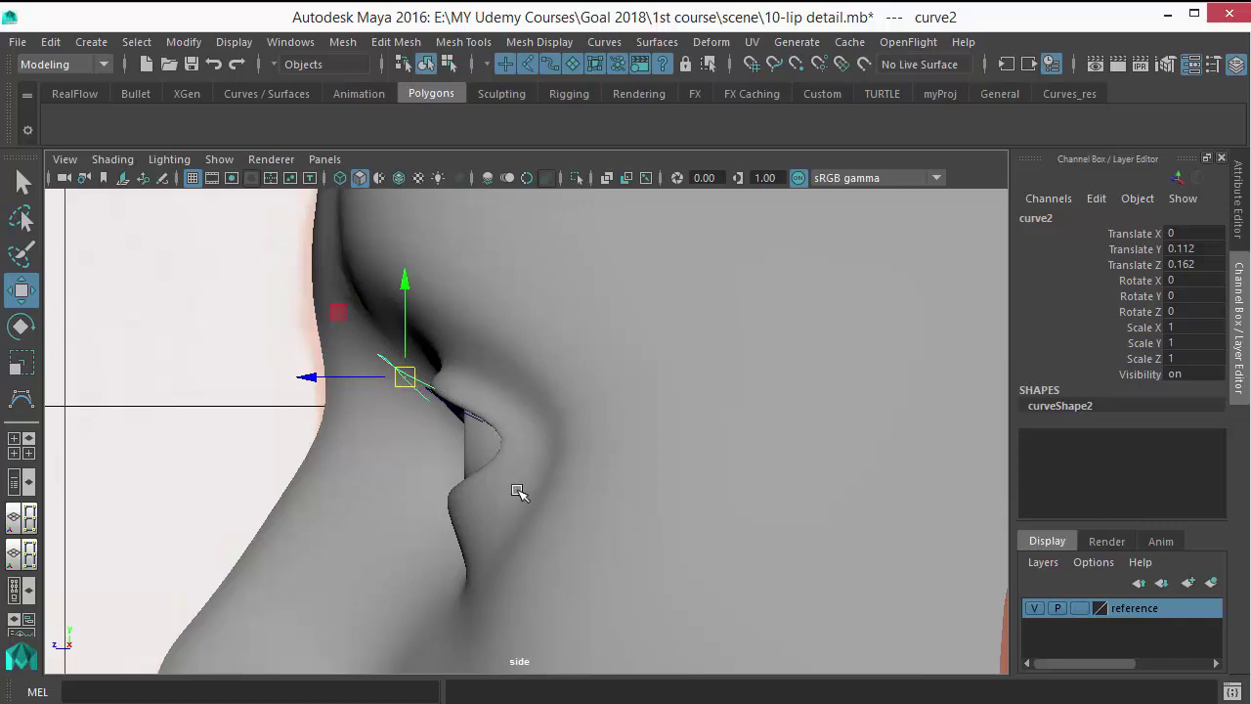
Show the control vertices of the duplicated curve and move its outer end vertex outward along X
key("space")
key("space")
left_click_drag(558, 443, 790, 299)
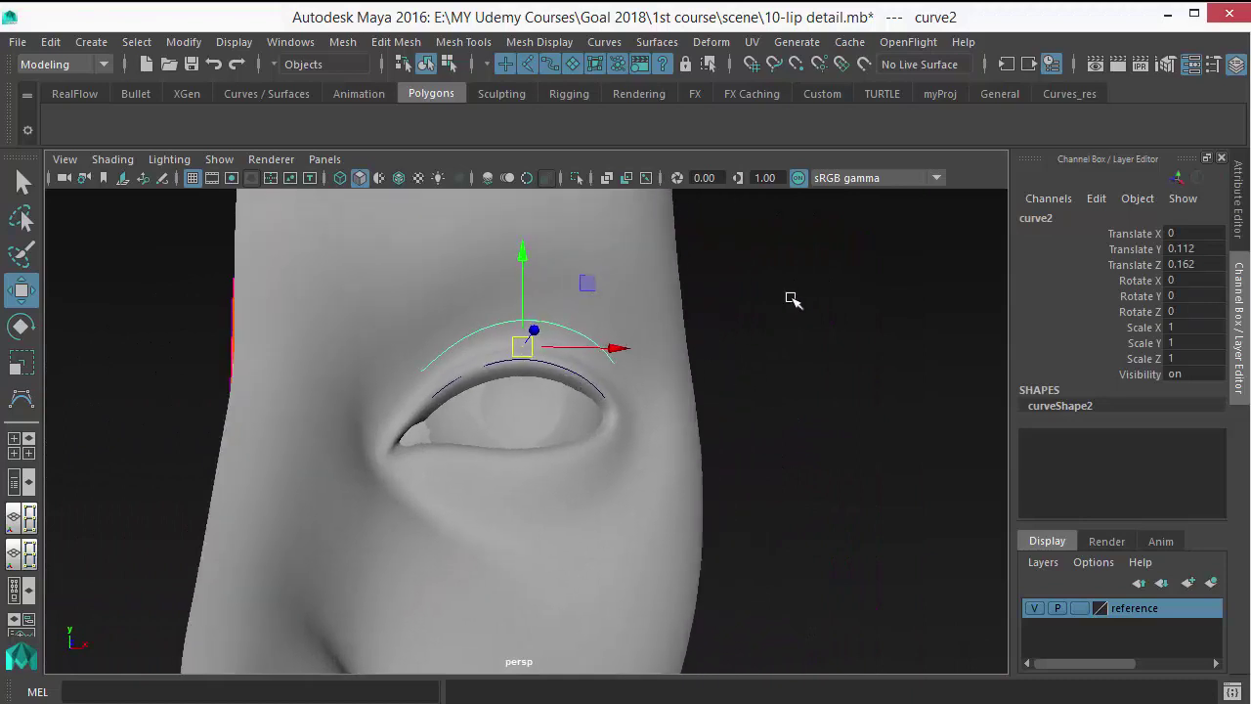
right_click_drag(782, 233, 685, 224)
mouse_move(688, 362)
left_mouse_down("alt")
mouse_move(607, 347)
mouse_move(636, 367)
mouse_move(690, 346)
left_mouse_up("alt")
right_click_drag(754, 326, 593, 367)
left_click_drag(675, 341, 703, 350)
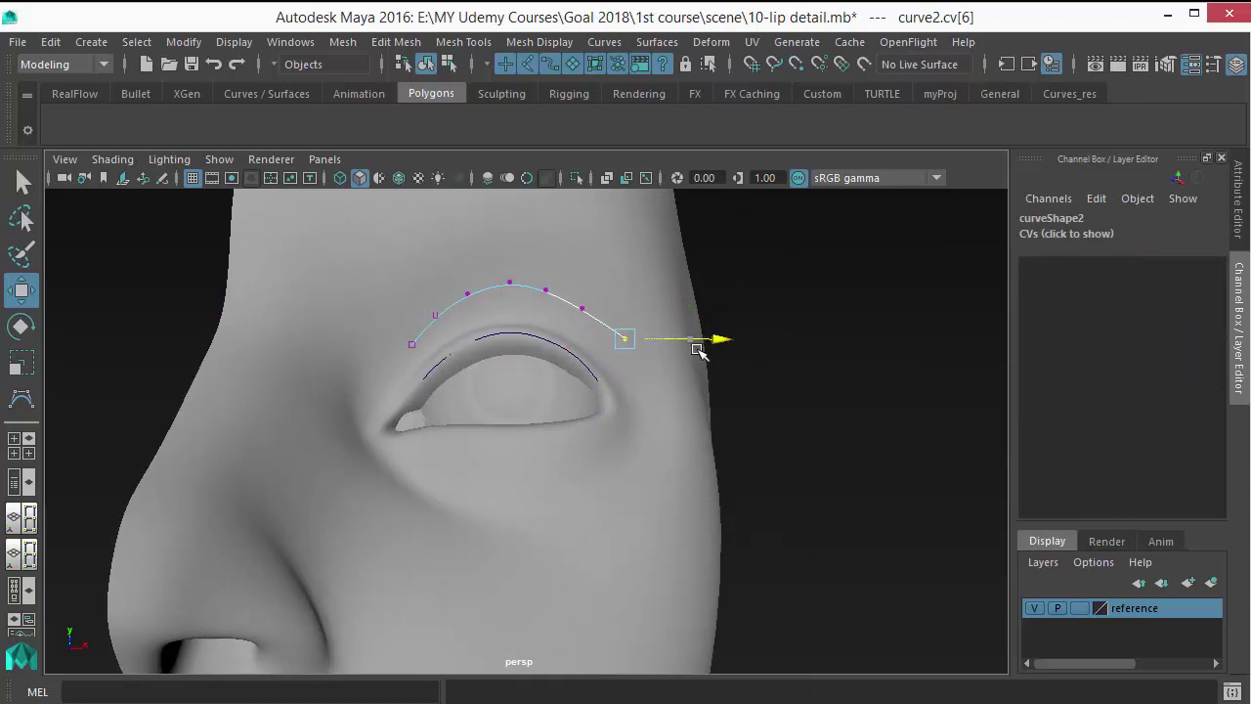
Move the two control vertices next to the upper curve's outer end outward and slightly up in the front view
mouse_move(583, 307)
left_mouse_down("alt")
mouse_move(544, 419)
mouse_move(444, 389)
mouse_move(558, 358)
mouse_move(611, 325)
mouse_move(594, 309)
left_mouse_up("alt")
left_click_drag(593, 309, 570, 399, "alt")
key("space")
left_click_drag(572, 450, 572, 498)
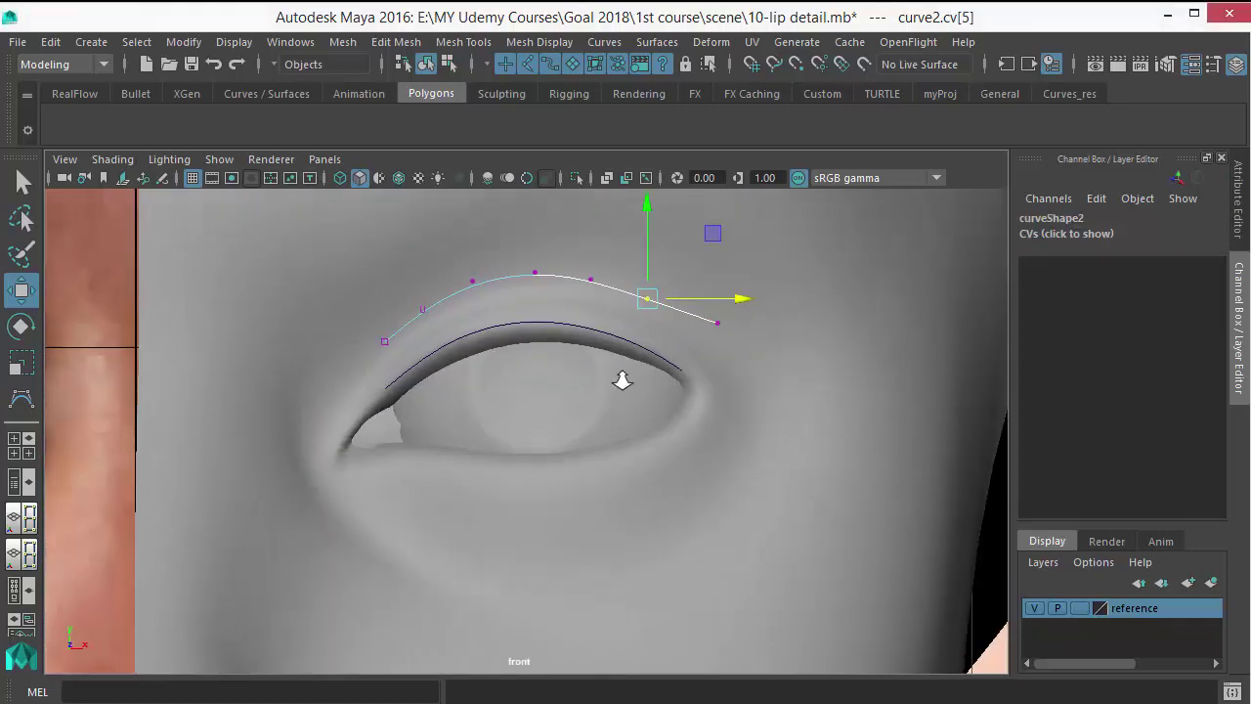
left_click_drag(643, 301, 674, 289)
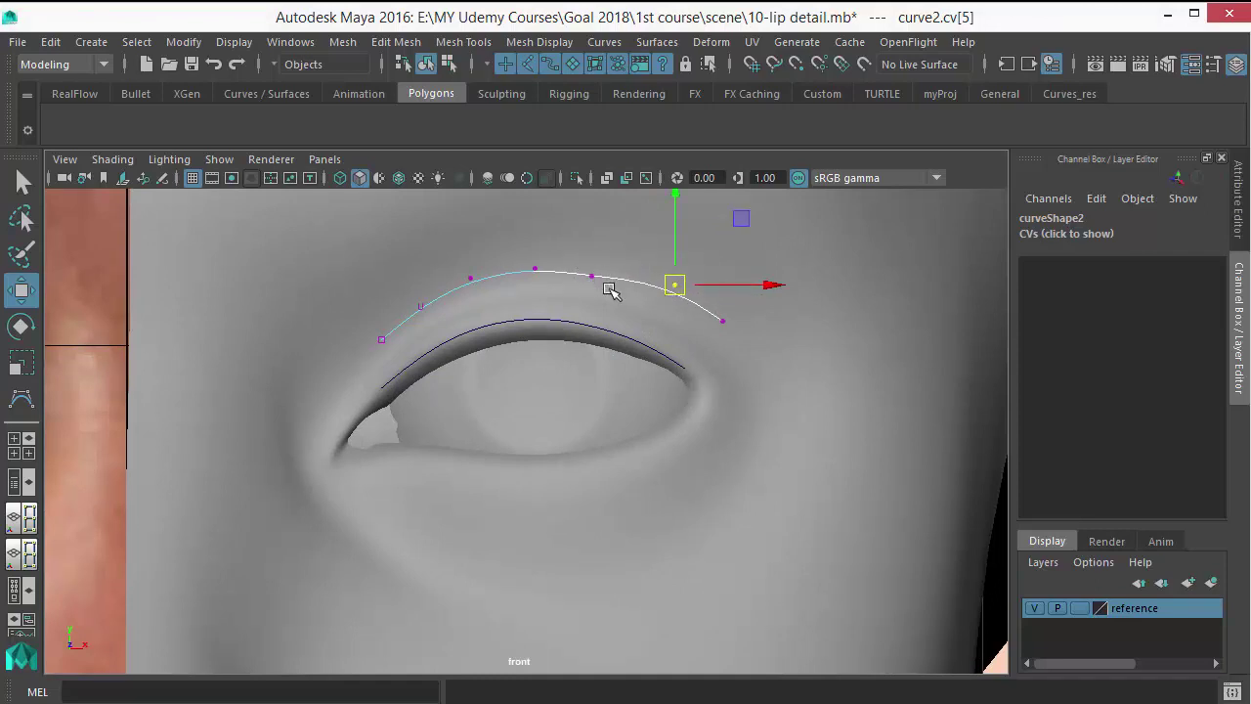
left_click(592, 277)
left_click_drag(592, 277, 617, 266)
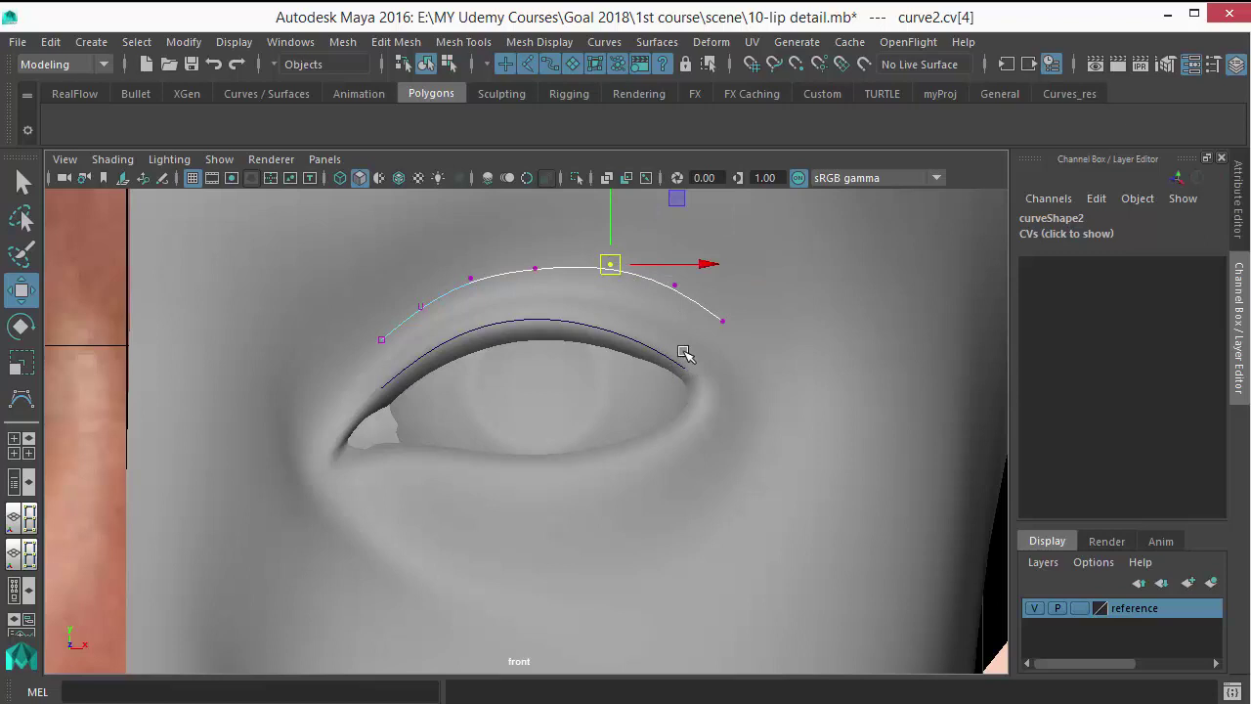
Raise the middle control vertex of the upper curve and lower the three vertices toward its inner end to smooth the arch
left_click(536, 268)
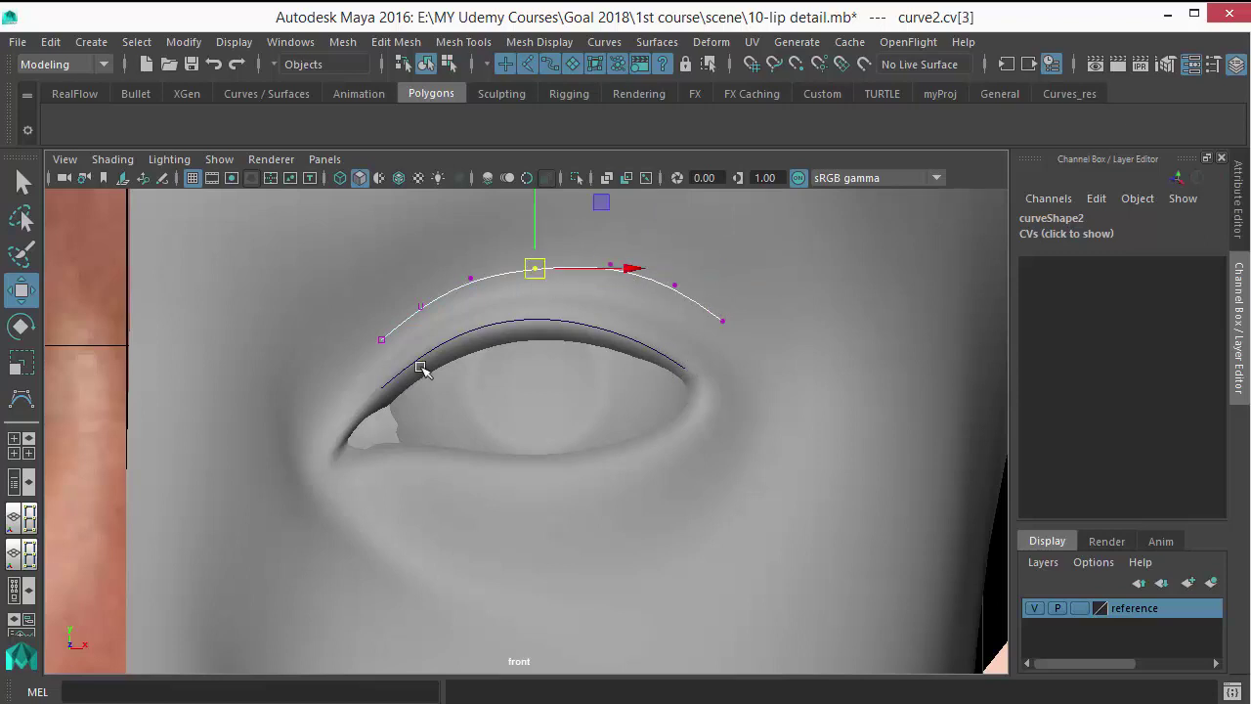
left_click_drag(530, 271, 529, 262)
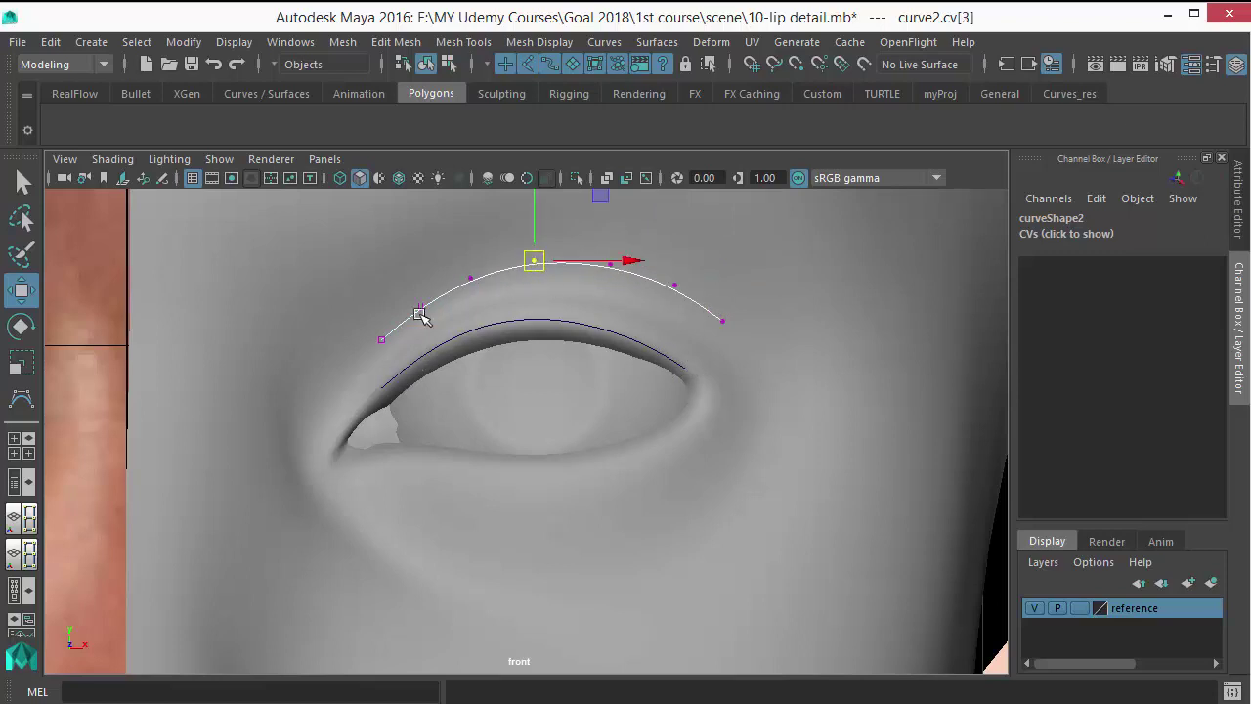
left_click(381, 338)
mouse_move(381, 338)
left_mouse_down()
mouse_move(382, 362)
mouse_move(382, 350)
left_mouse_up()
left_click(421, 305)
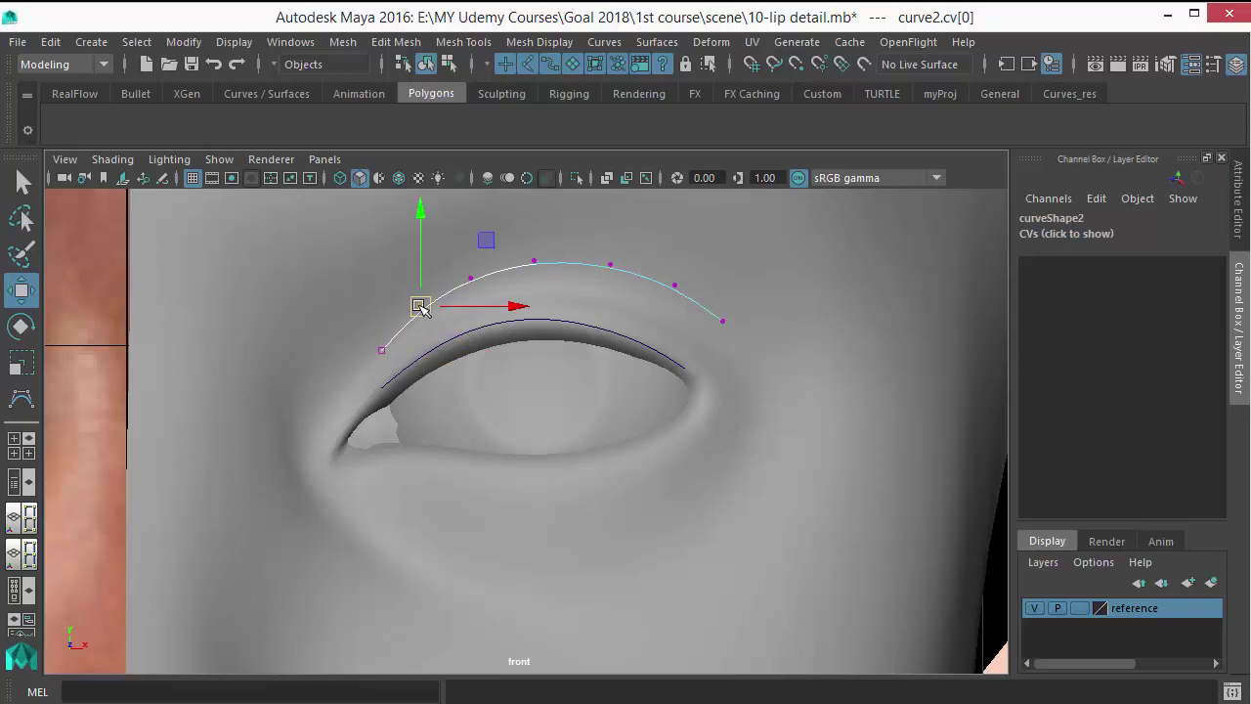
left_click_drag(421, 305, 422, 316)
left_click(470, 280)
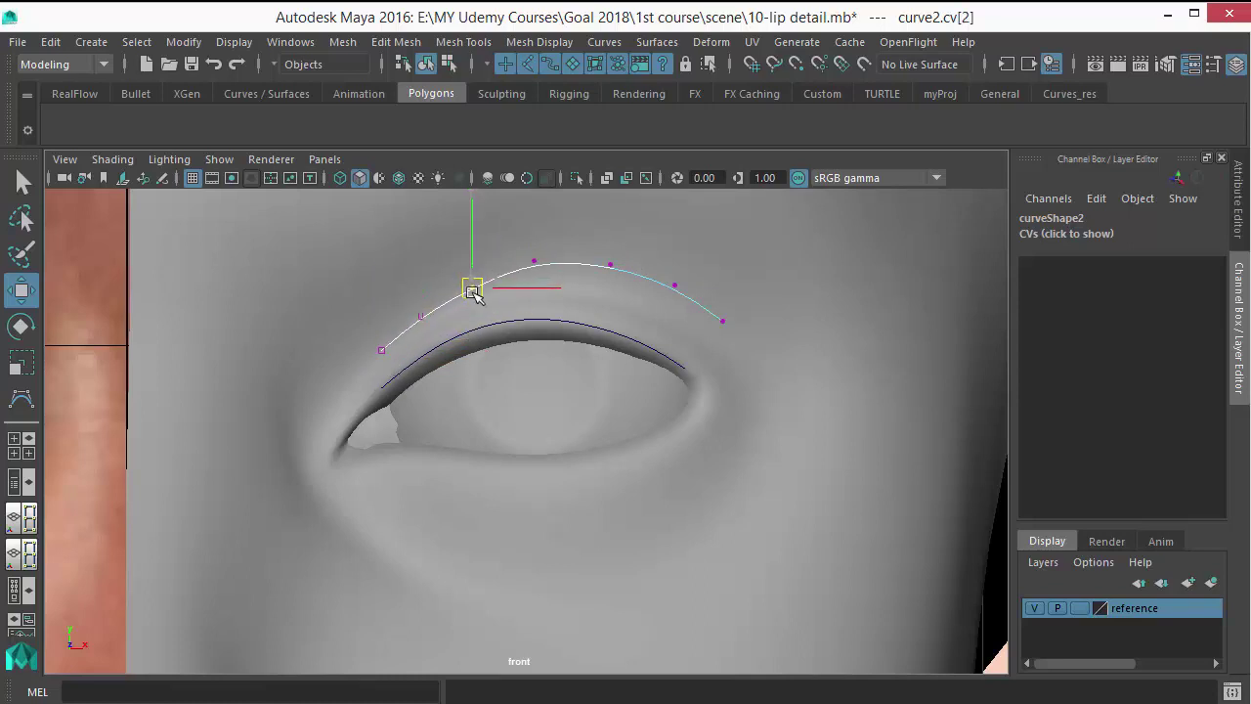
left_click(535, 262)
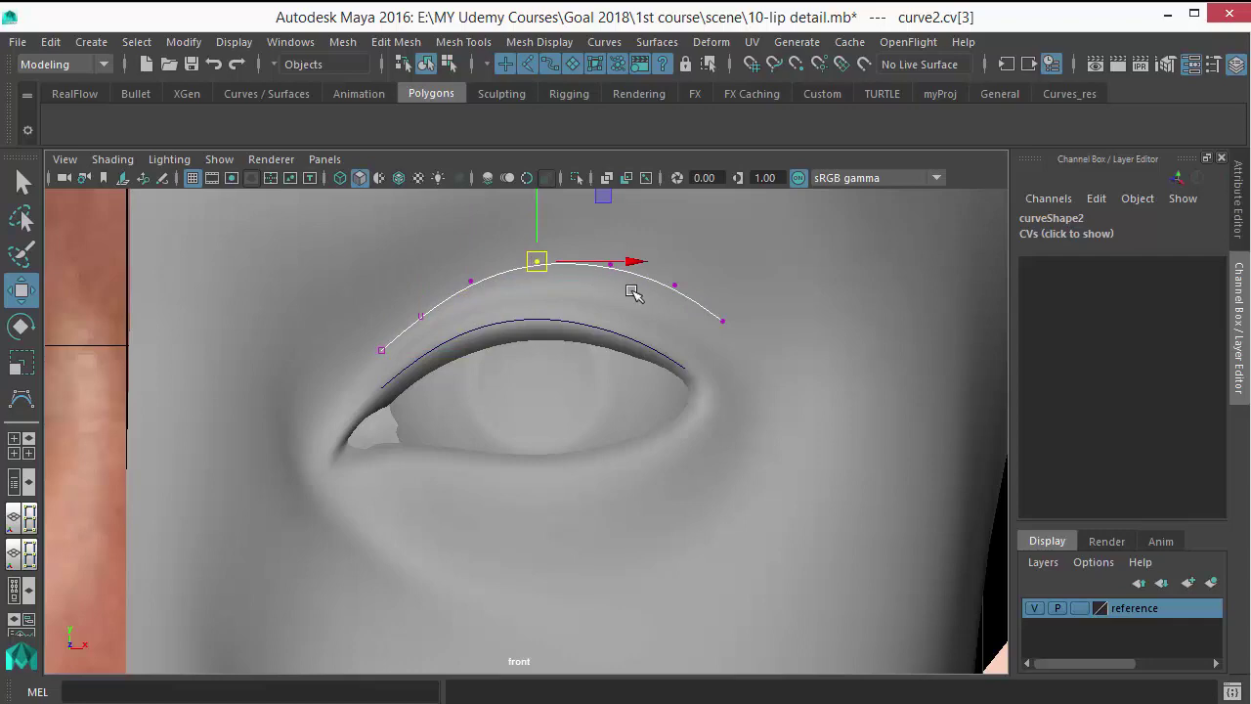
Return the upper curve to object mode, deselect it, and examine both eyelid curves in the perspective view
key("space")
left_click_drag(698, 444, 687, 343)
left_click_drag(615, 385, 528, 430, "alt")
right_click_drag(528, 430, 567, 430, "alt")
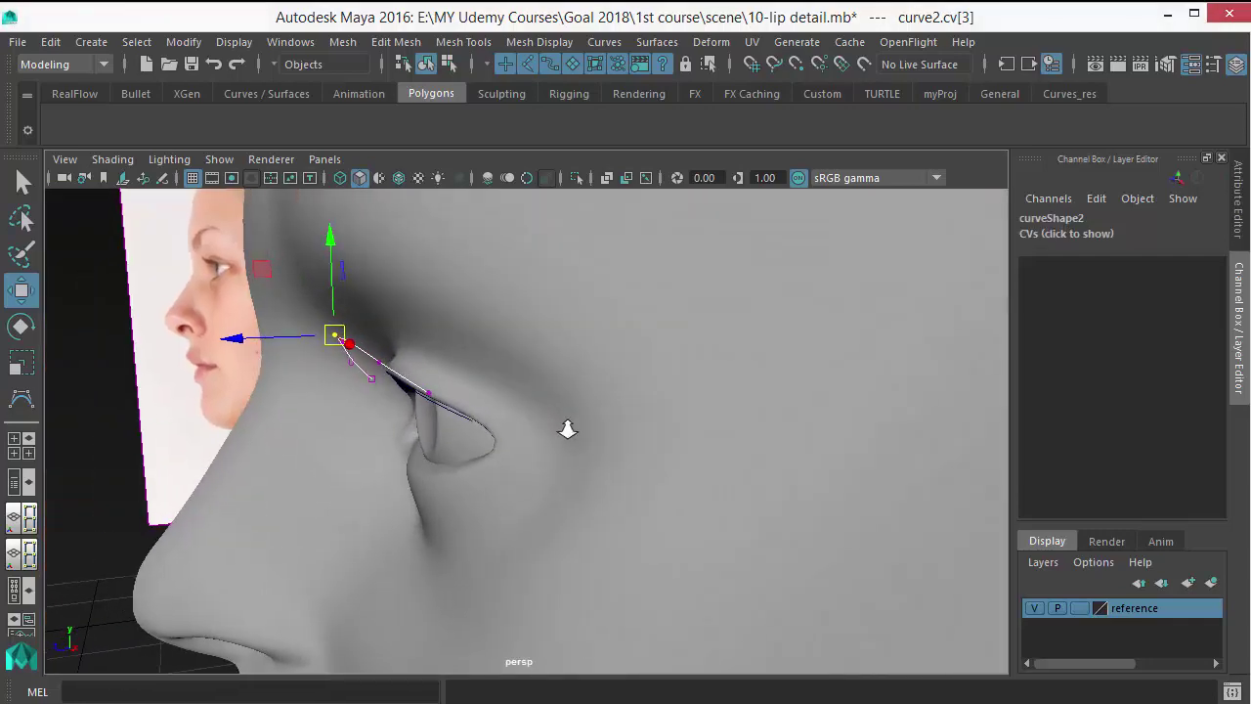
left_click_drag(567, 431, 608, 299, "alt")
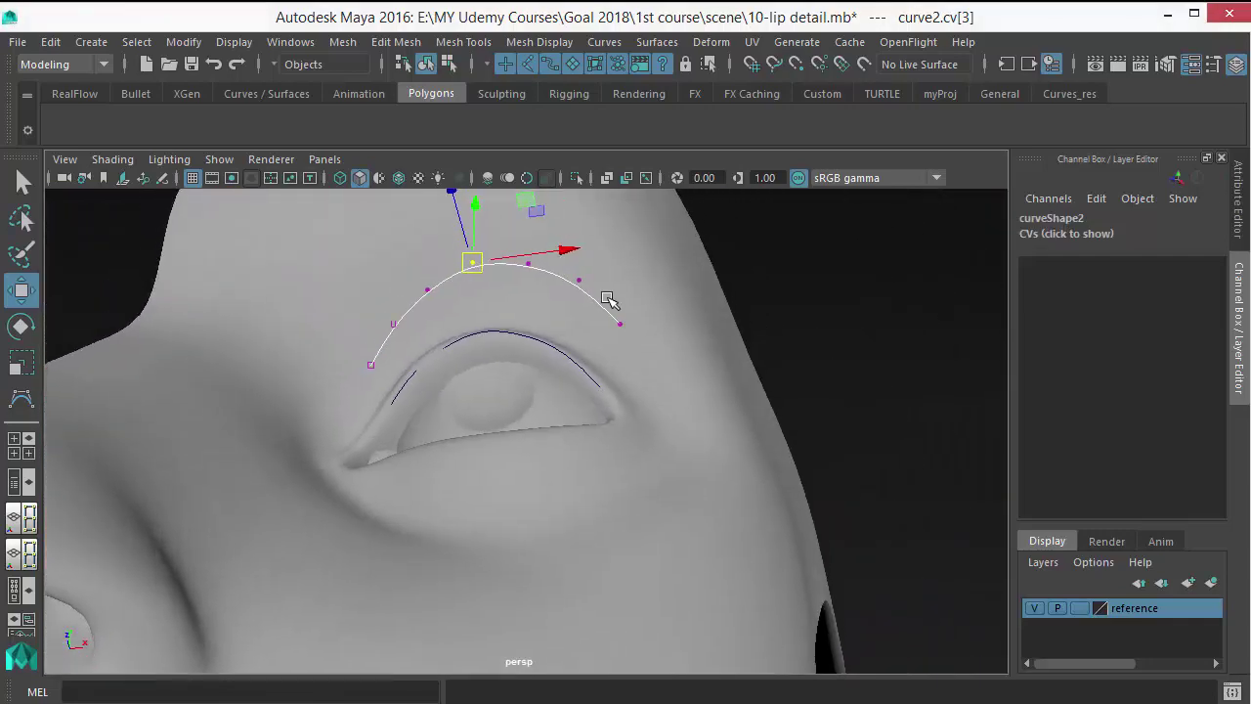
right_click_drag(591, 298, 687, 200)
left_click(798, 334)
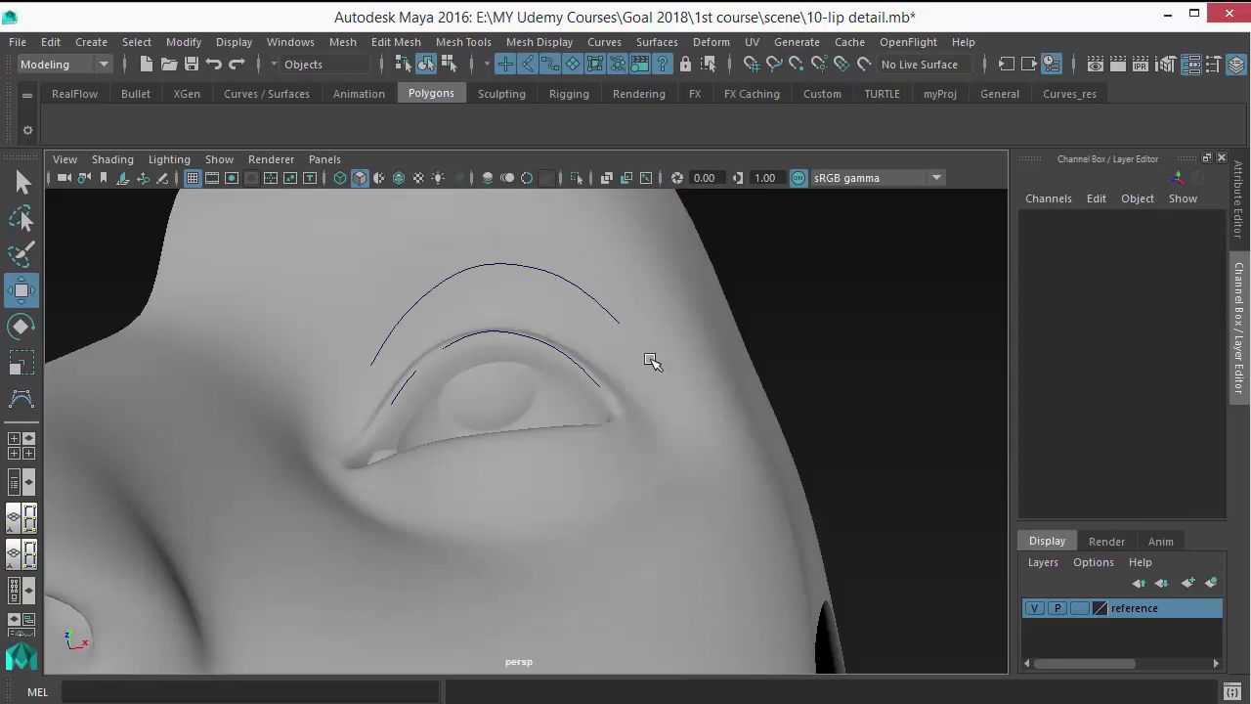
left_click_drag(648, 358, 592, 417, "alt")
left_click_drag(107, 352, 469, 306, "alt")
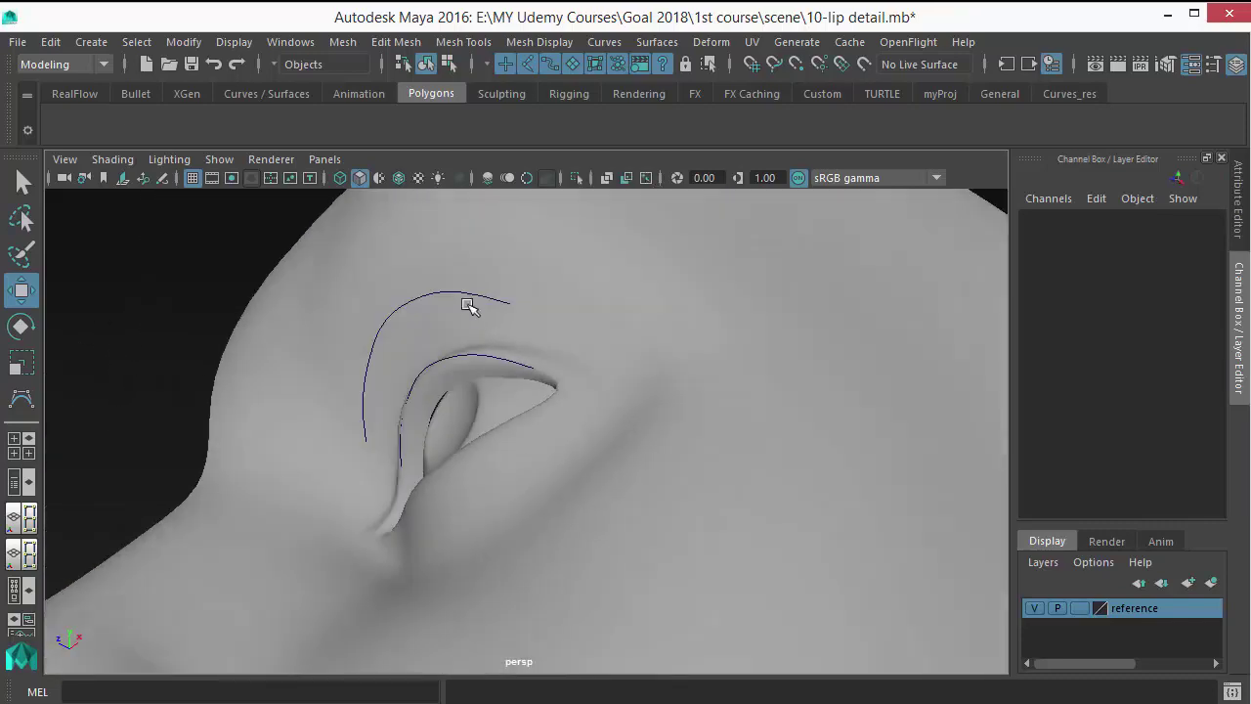
Duplicate the original eyelid curve again and move the copy forward in the side view, to about 0.006 in Y and 0.066 in Z
left_click(472, 351)
left_click_drag(495, 433, 717, 441, "alt")
left_click(434, 396)
key("space")
scroll(562, 444, "up", 1)
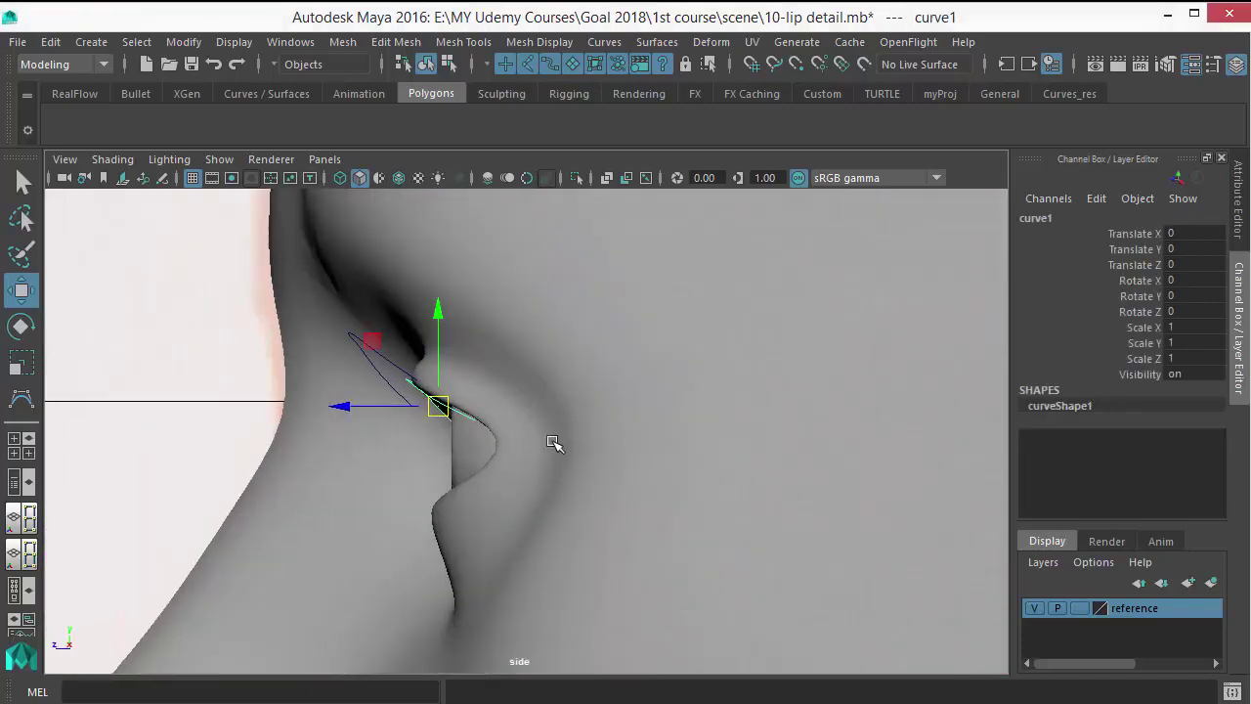
middle_click_drag(526, 447, 635, 489, "alt")
scroll(593, 496, "up", 1)
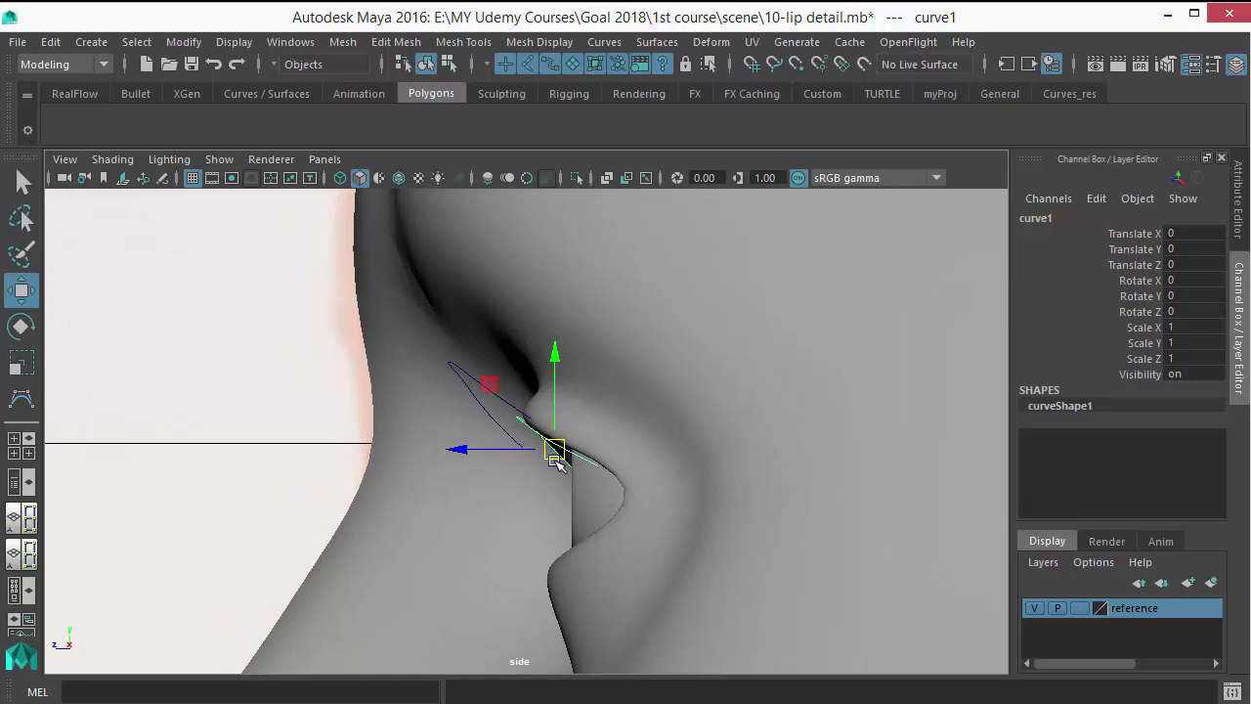
scroll(548, 503, "up", 2)
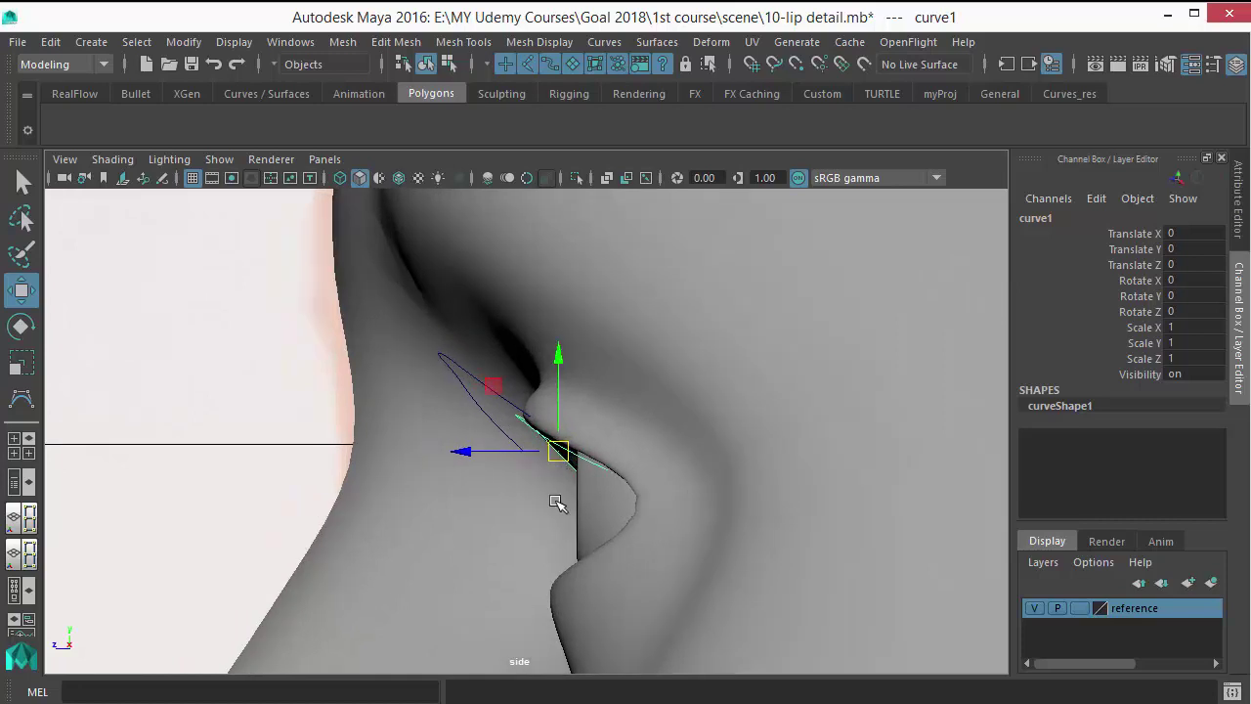
left_click(543, 450)
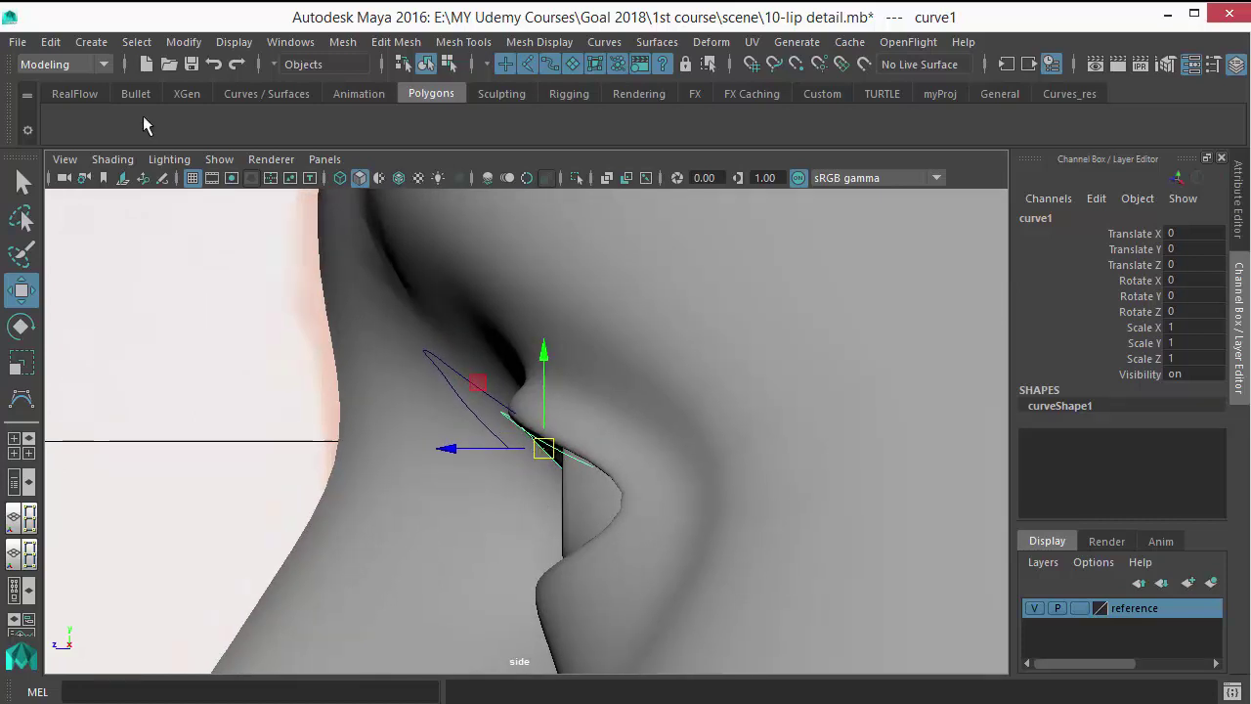
left_click(57, 45)
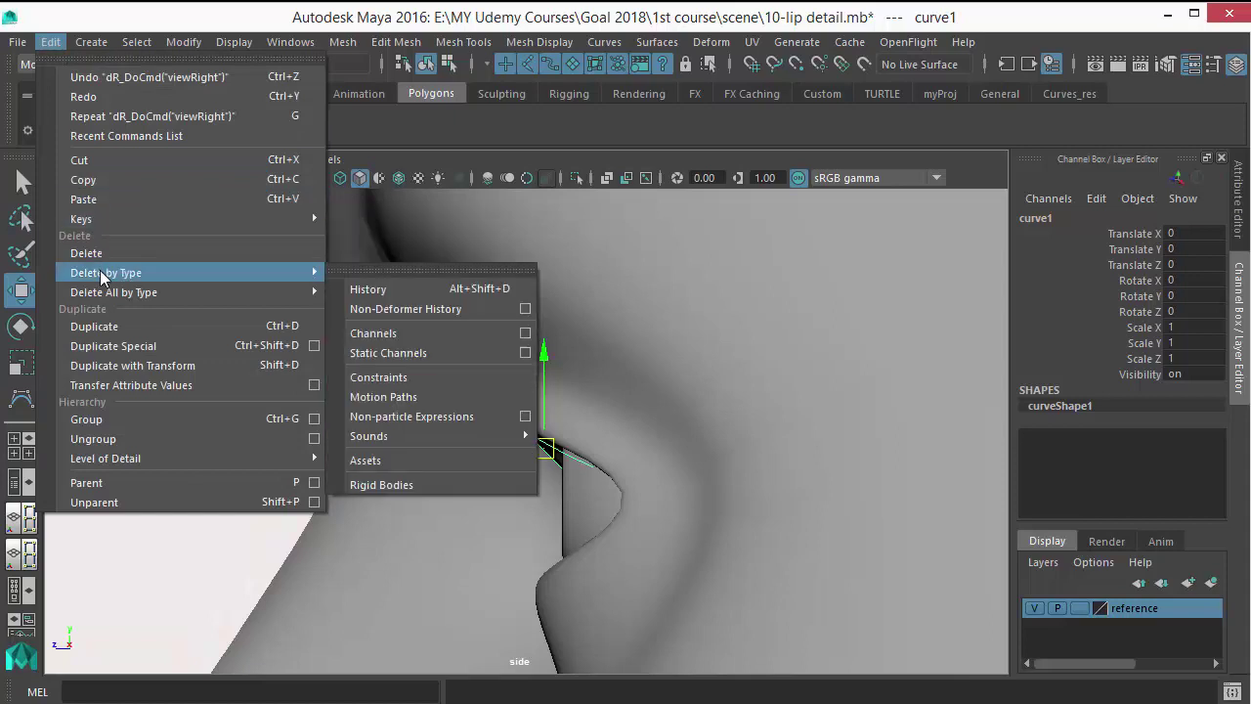
left_click(108, 324)
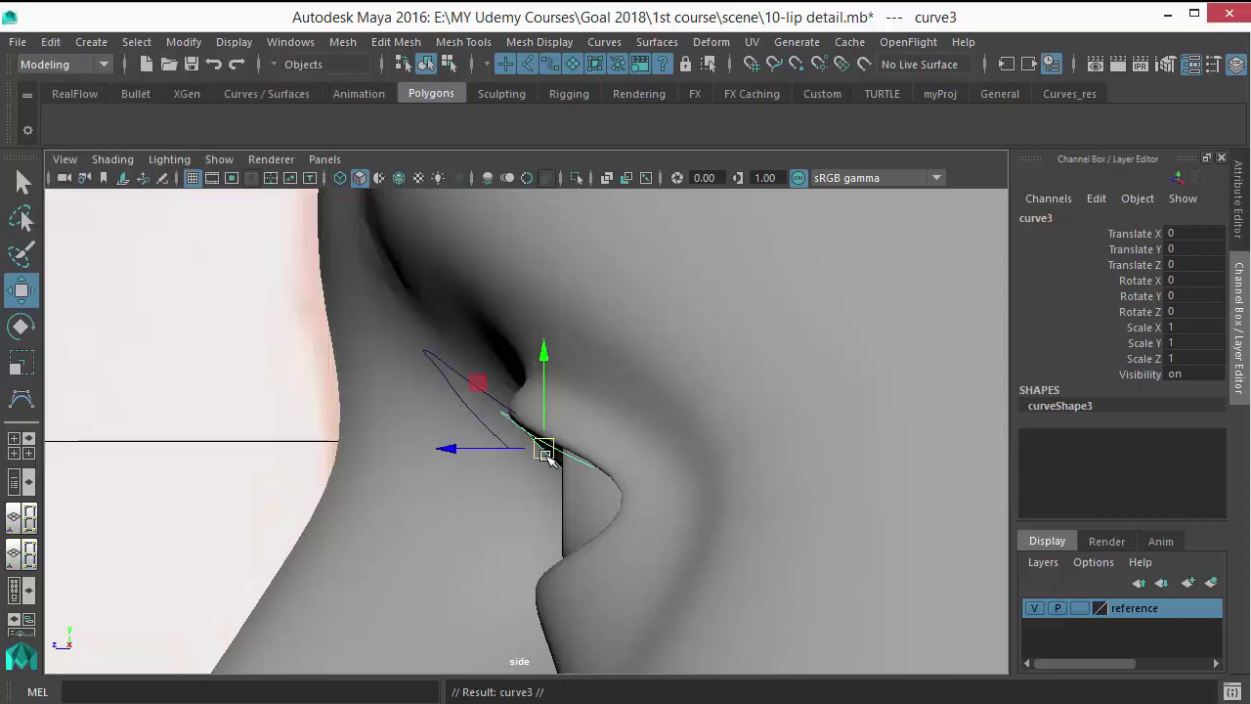
left_click_drag(549, 456, 514, 447)
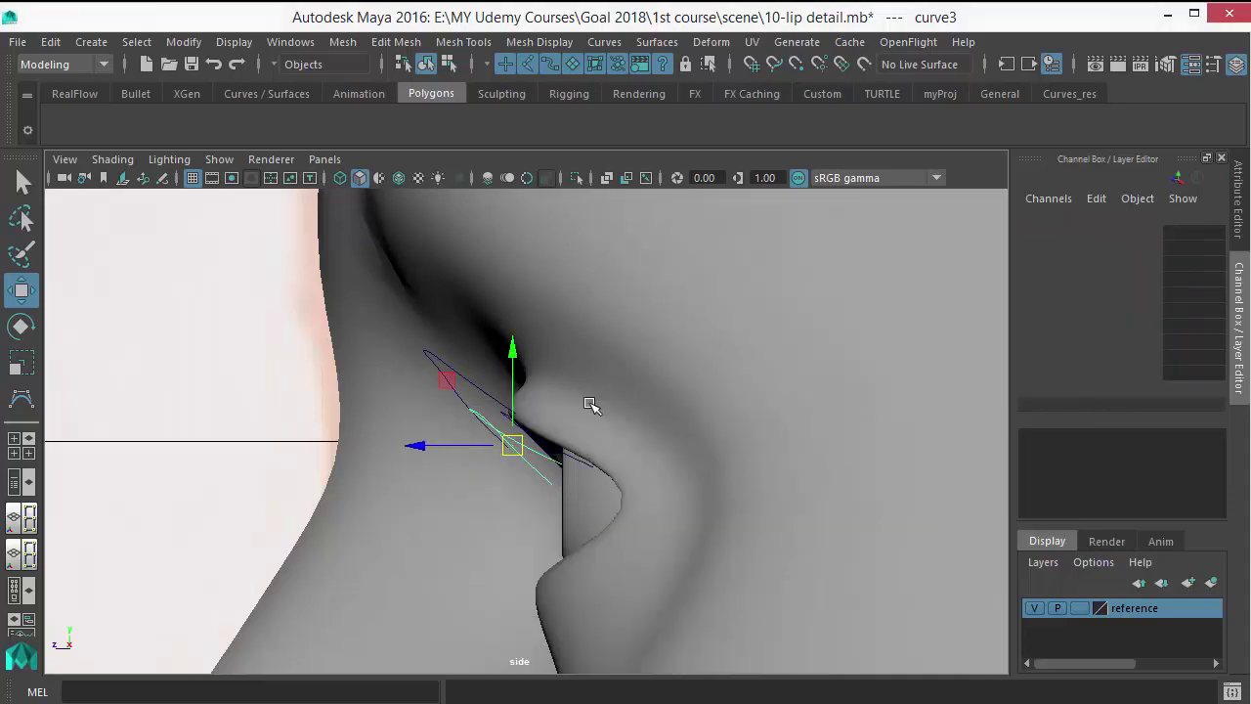
Show the control vertices of the new middle curve and reposition its outer end vertex in the front view
key("space")
key("space")
left_click_drag(635, 399, 718, 330, "alt")
left_click_drag(544, 362, 476, 319, "alt")
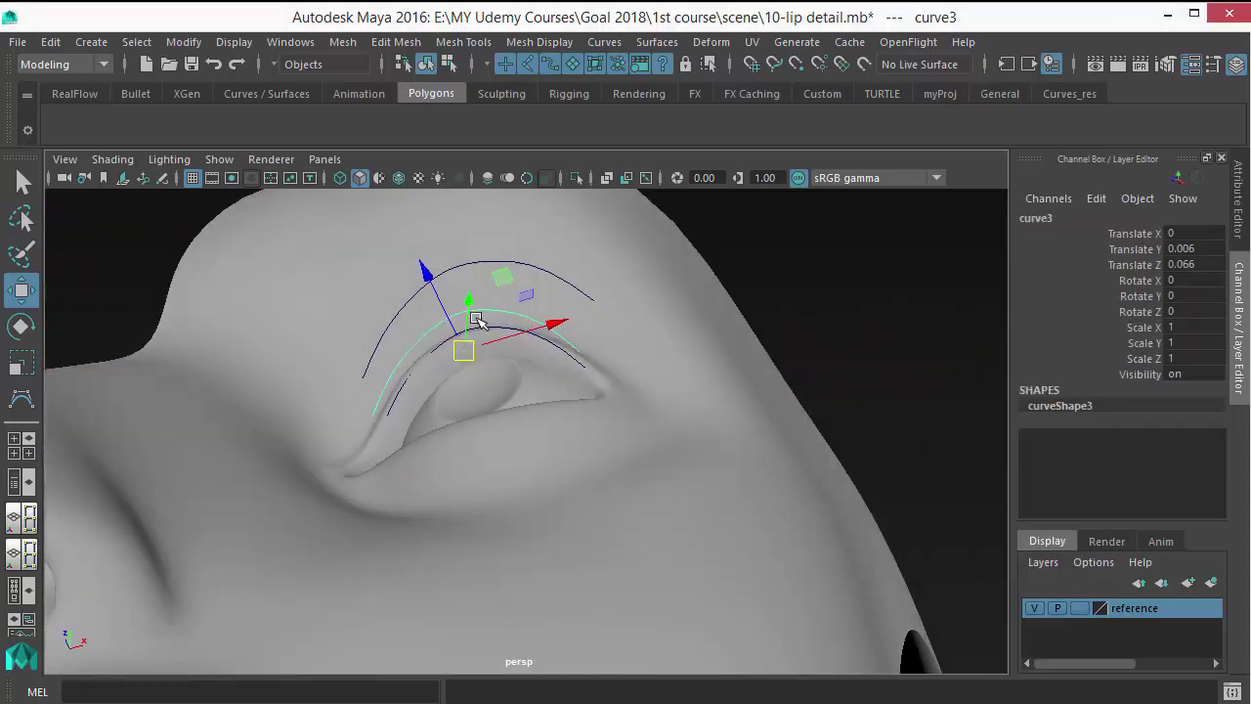
left_click_drag(433, 280, 585, 389)
right_click_drag(760, 227, 642, 224)
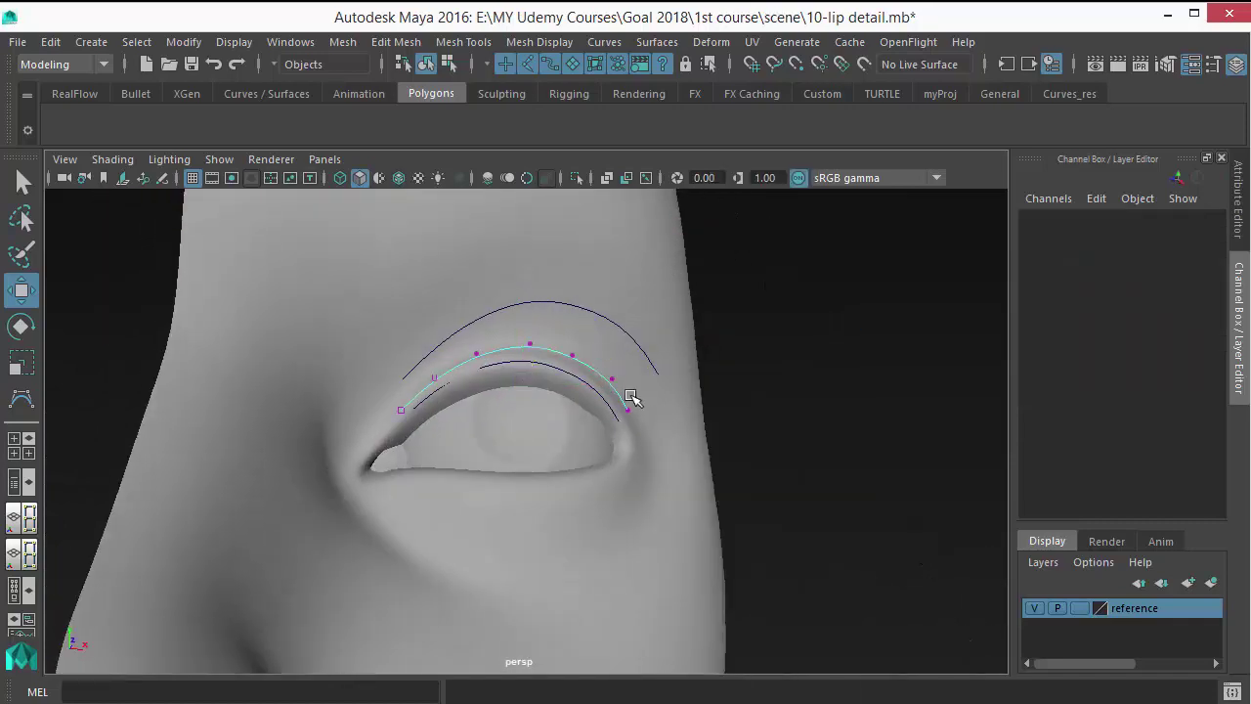
left_click(645, 435)
left_click_drag(632, 455, 620, 495)
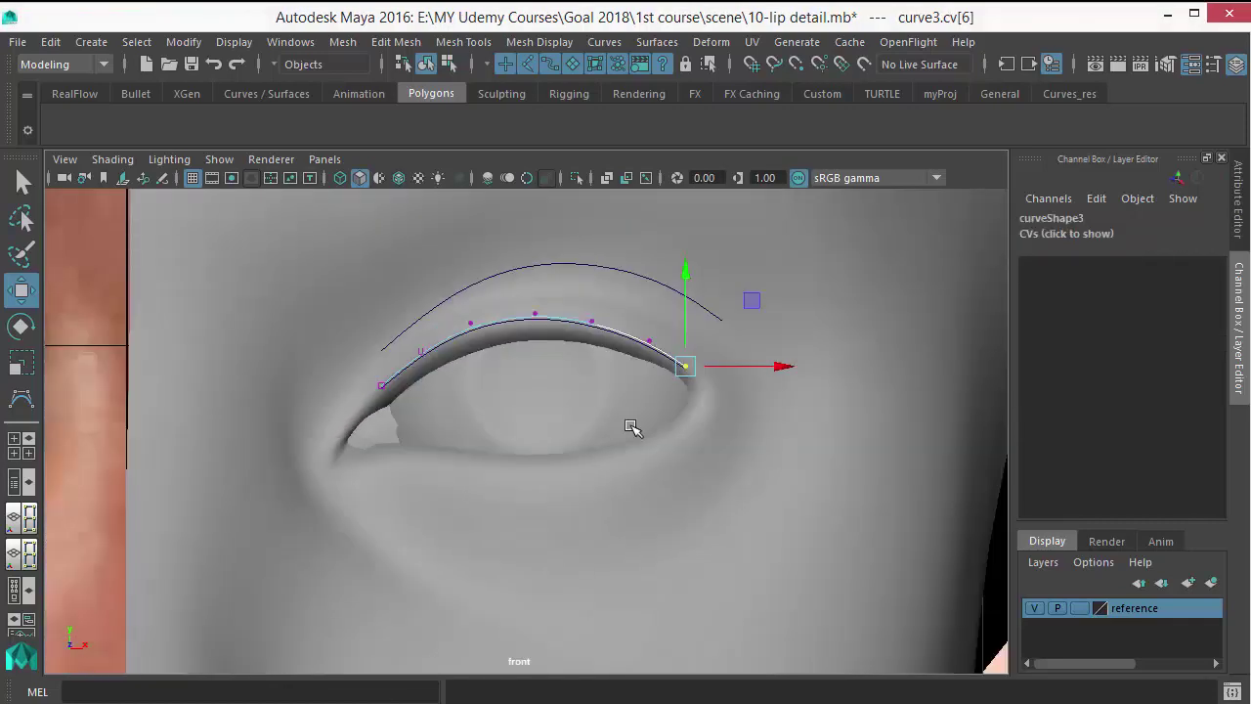
left_click_drag(689, 367, 603, 308)
Move the control vertex next to the middle curve's outer end outward and up, and check its shape in perspective
left_click(653, 334)
left_click(594, 315)
left_click(662, 336)
left_click_drag(667, 336, 671, 329)
key("space")
left_click_drag(667, 441, 394, 393)
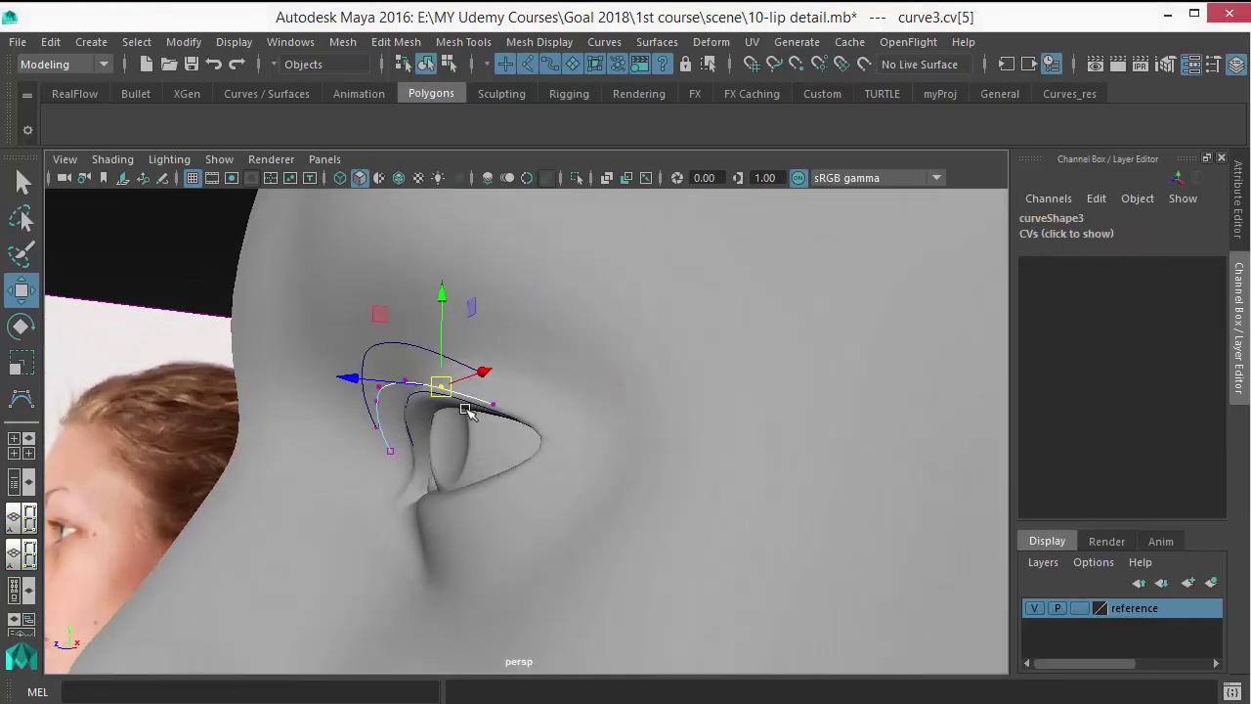
Return the middle upper eyelid curve to object mode and deselect it
key("q")
right_click_drag(390, 389, 468, 168)
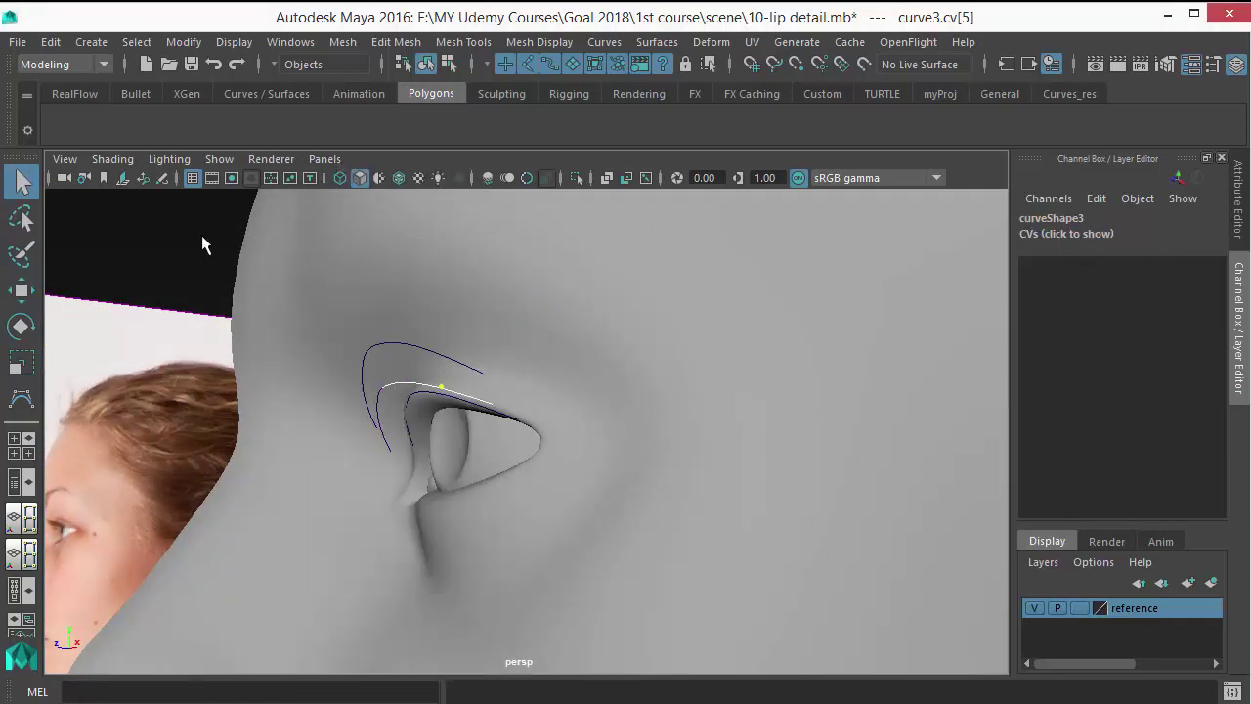
left_click(201, 235)
left_click_drag(488, 414, 472, 390, "alt")
Loft a surface through the three upper eyelid curves, selected in order from the lid edge up to the highest curve
left_click(462, 385)
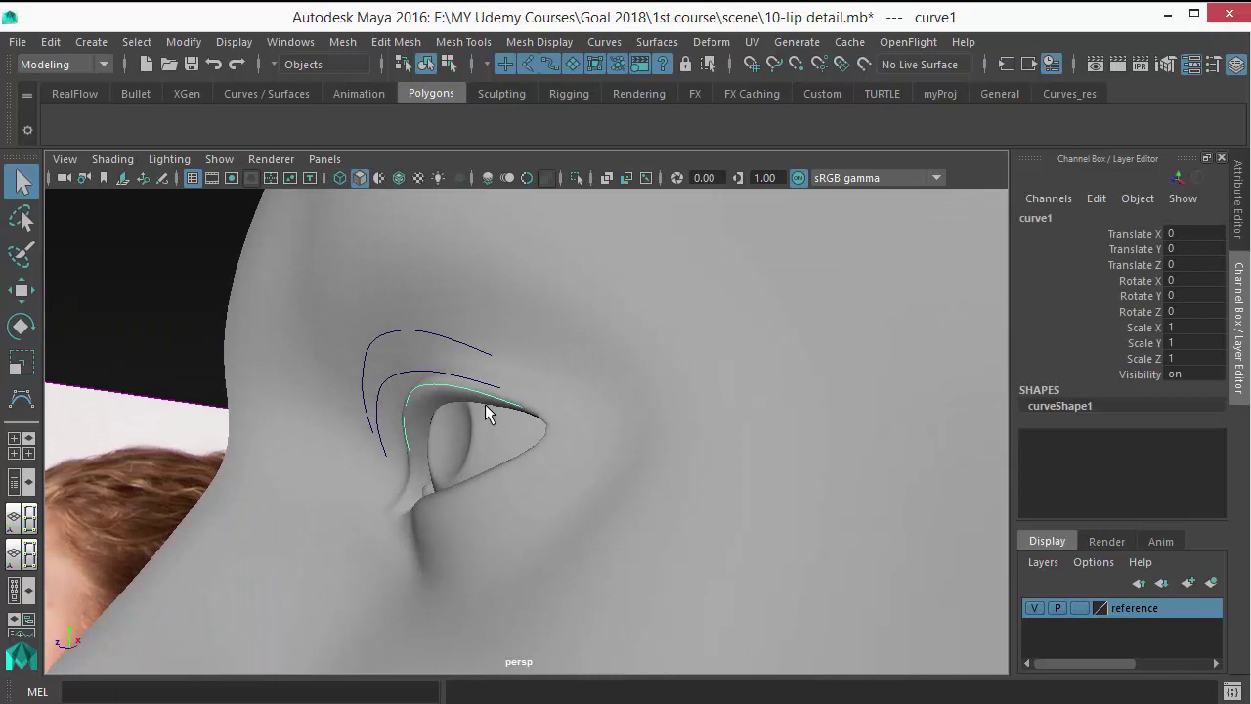
left_click(415, 378, "shift")
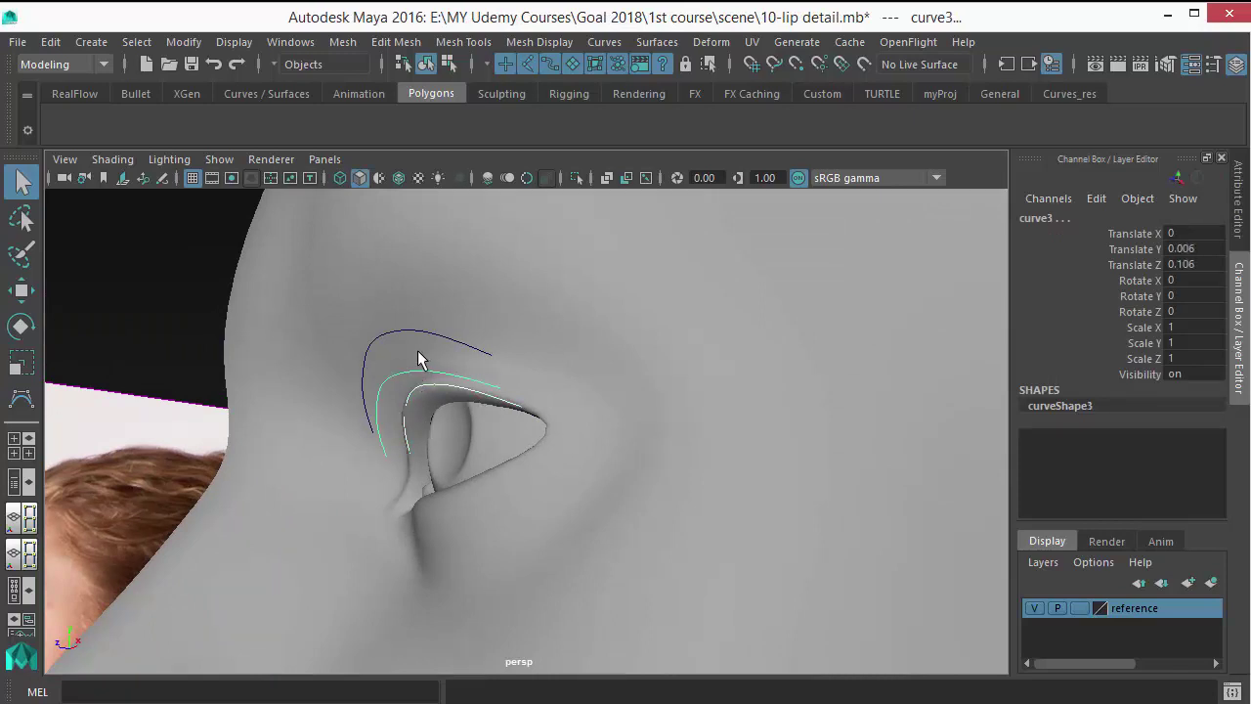
left_click(411, 333, "shift")
left_click_drag(556, 477, 513, 442, "alt")
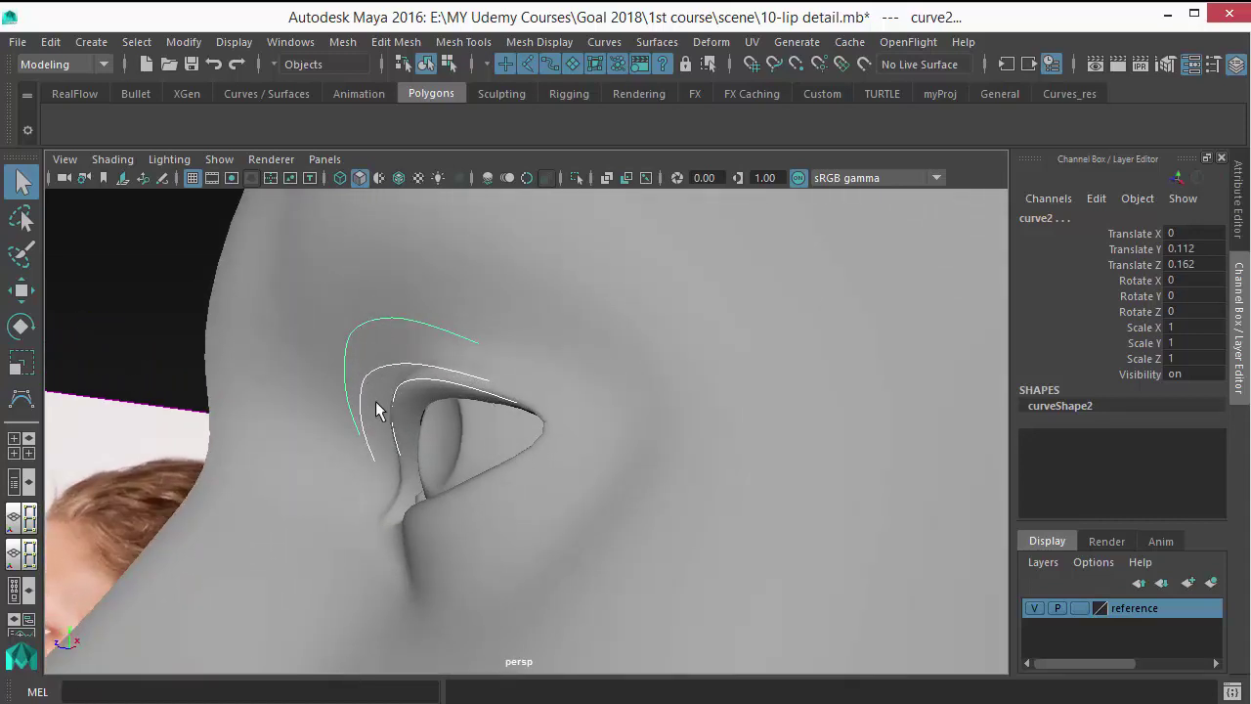
left_click(428, 381)
left_click(382, 372, "shift")
left_click(368, 321, "shift")
left_click_drag(480, 412, 495, 407, "alt")
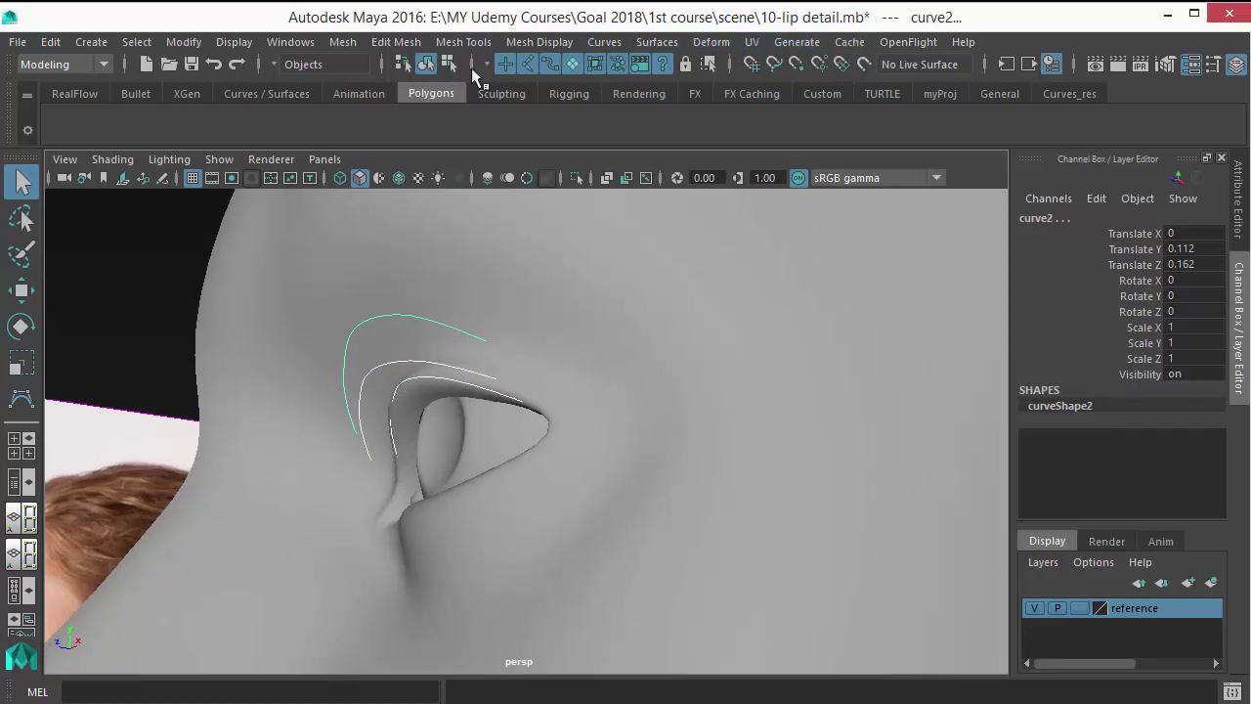
left_click(671, 43)
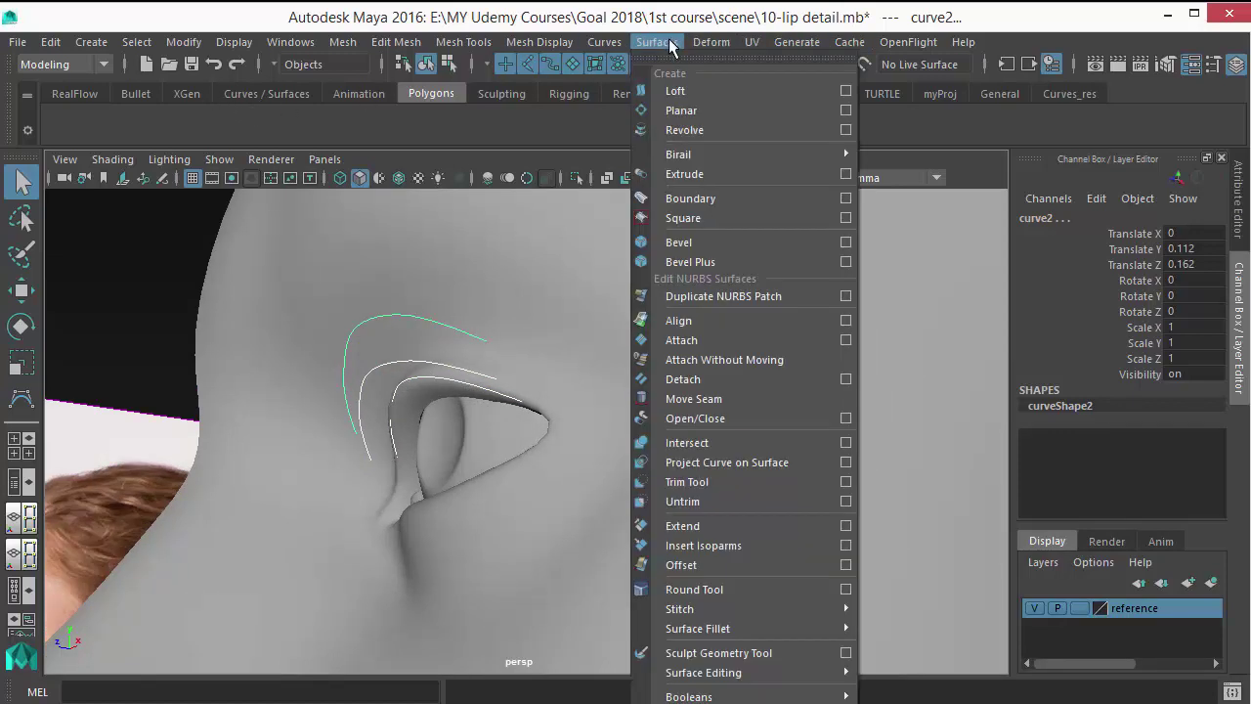
left_click(695, 90)
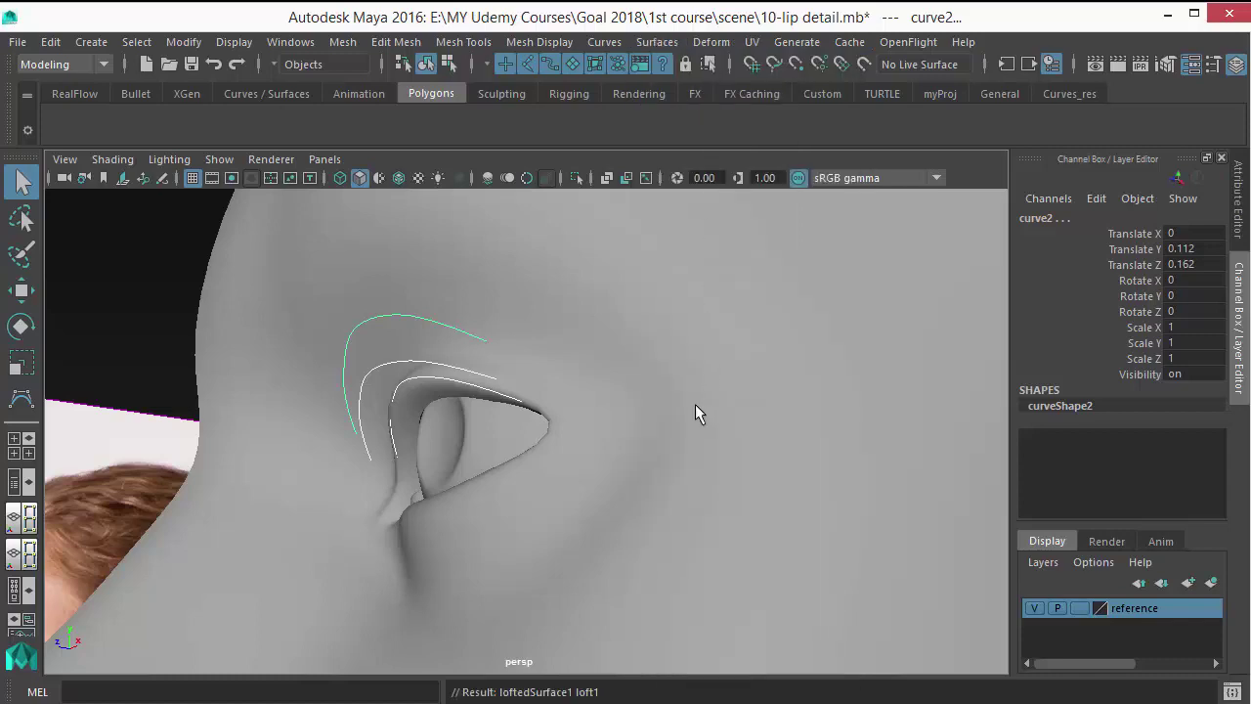
Clear the selection and examine the lofted upper eyelid surface in the perspective and front views
left_click(130, 278)
left_click_drag(467, 433, 367, 484, "alt")
right_click_drag(368, 484, 459, 465, "alt")
middle_click_drag(460, 466, 472, 424, "alt")
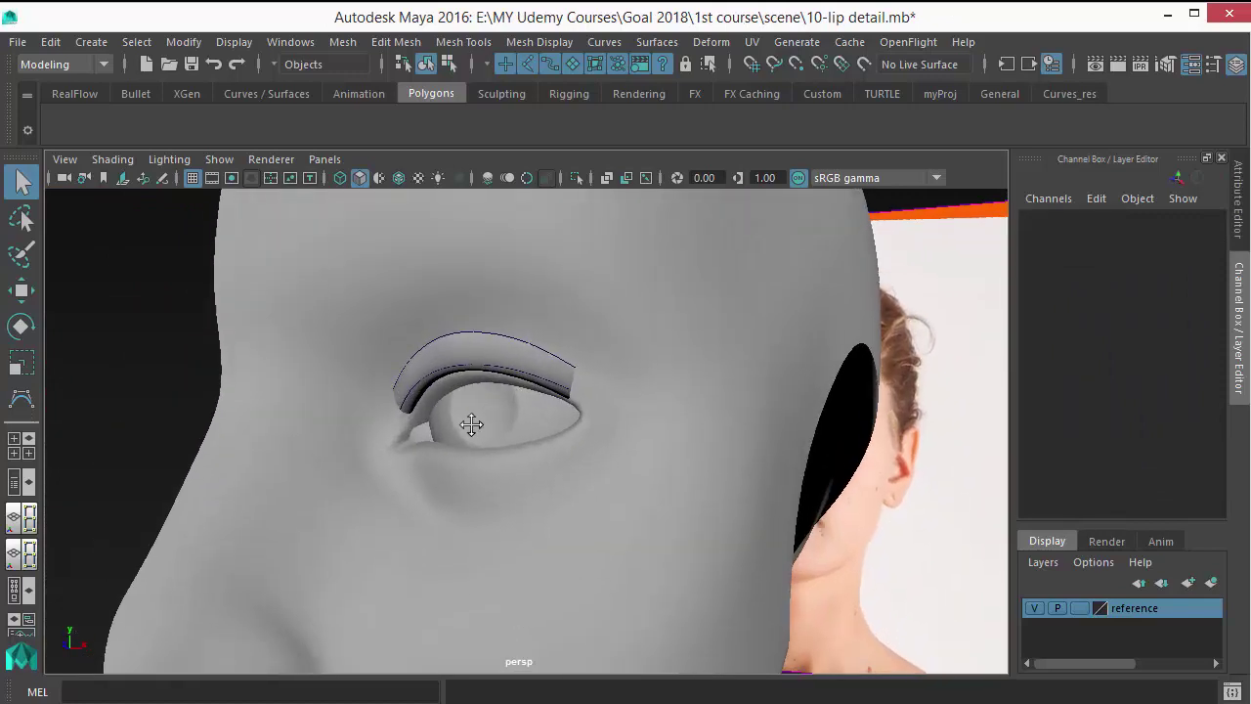
left_click_drag(473, 424, 514, 490, "alt")
key("space")
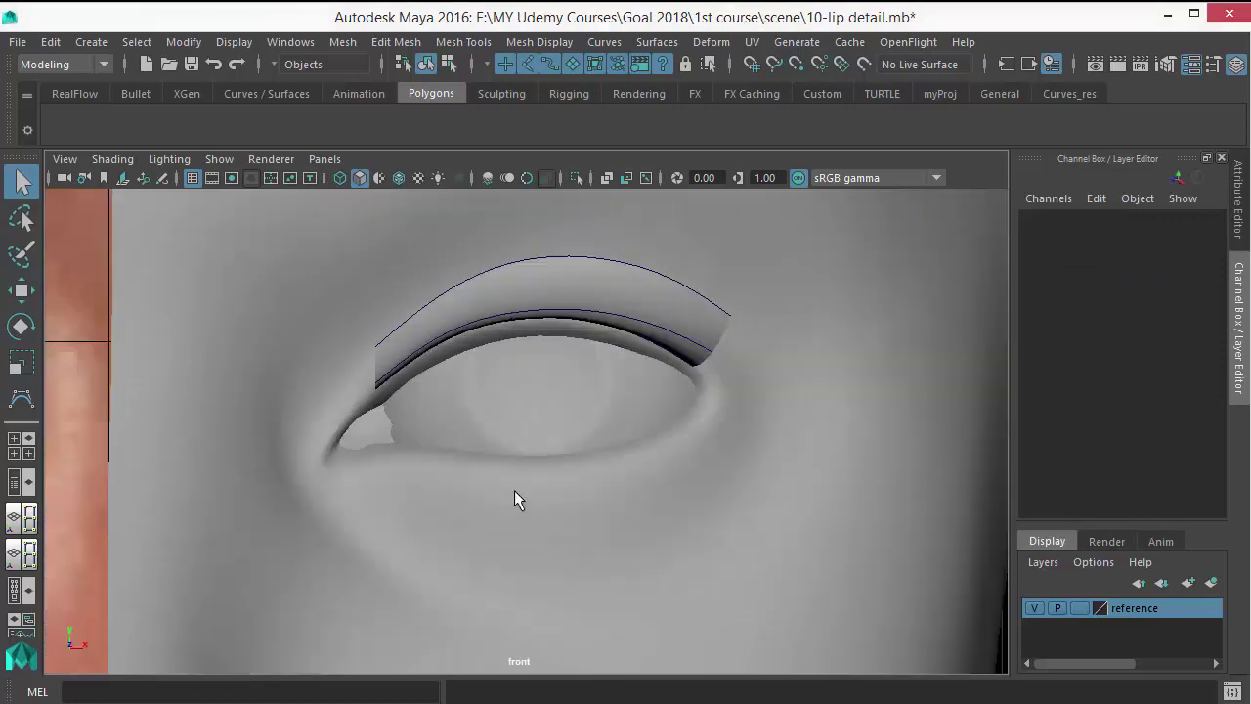
right_click_drag(356, 442, 384, 442, "alt")
left_click(97, 42)
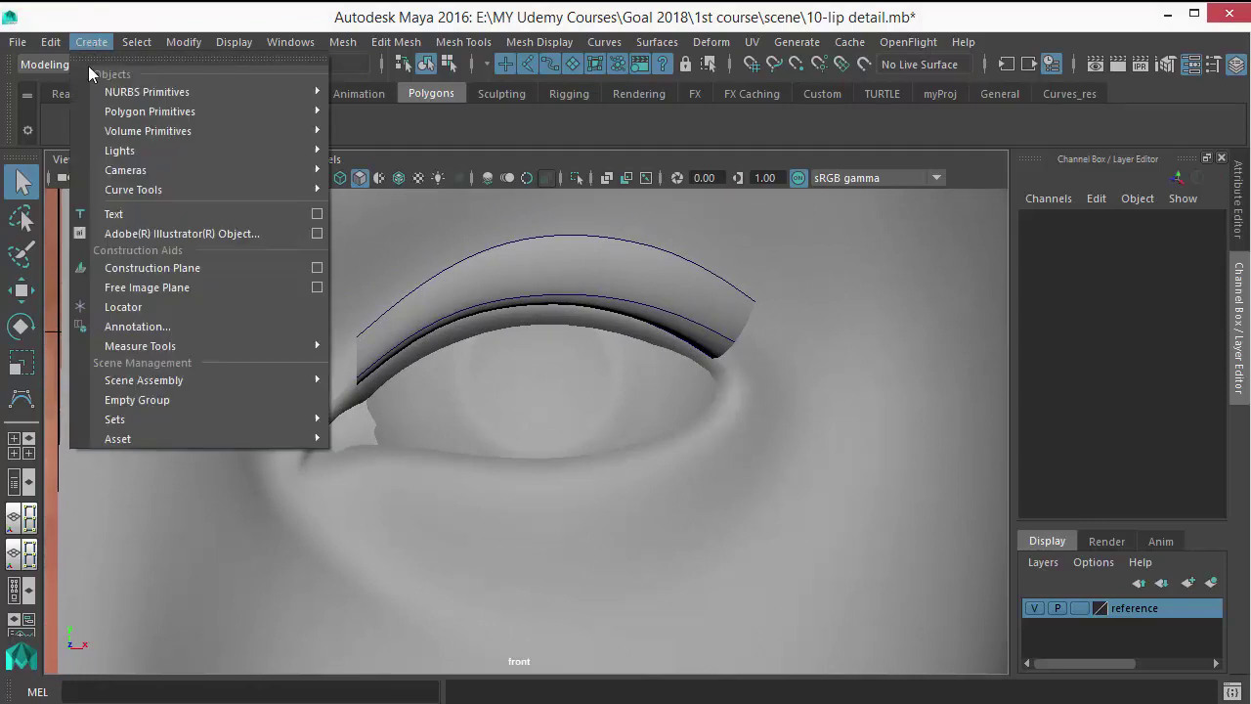
mouse_move(133, 199)
left_click(350, 207)
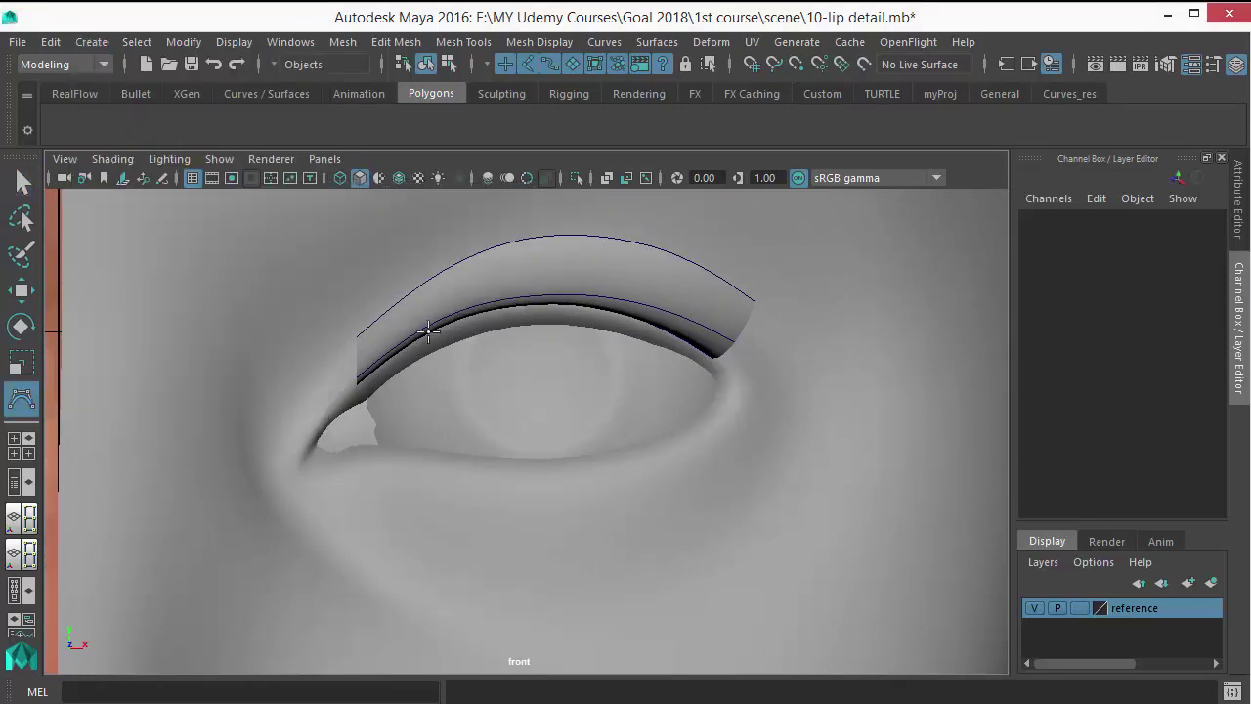
key("q")
Make the head mesh live in the front view and activate the CV Curve Tool for drawing on it
left_click(794, 423)
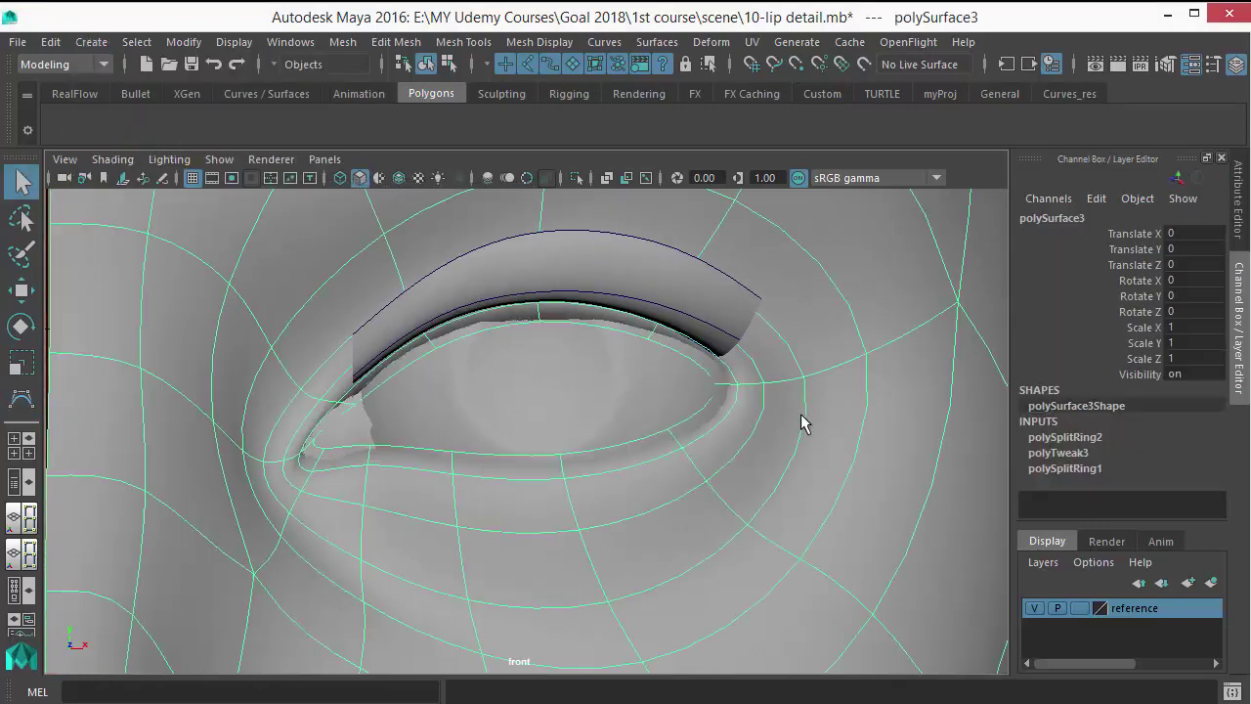
left_click(867, 64)
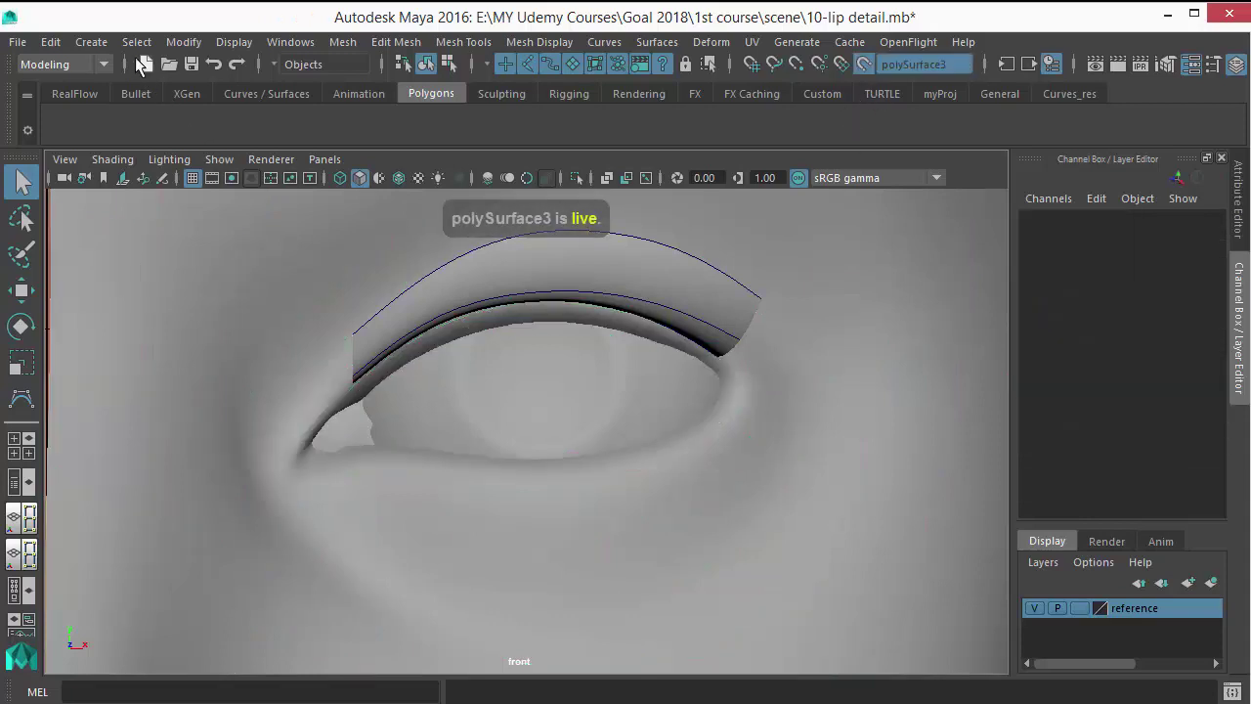
left_click(90, 42)
mouse_move(122, 205)
left_click(357, 203)
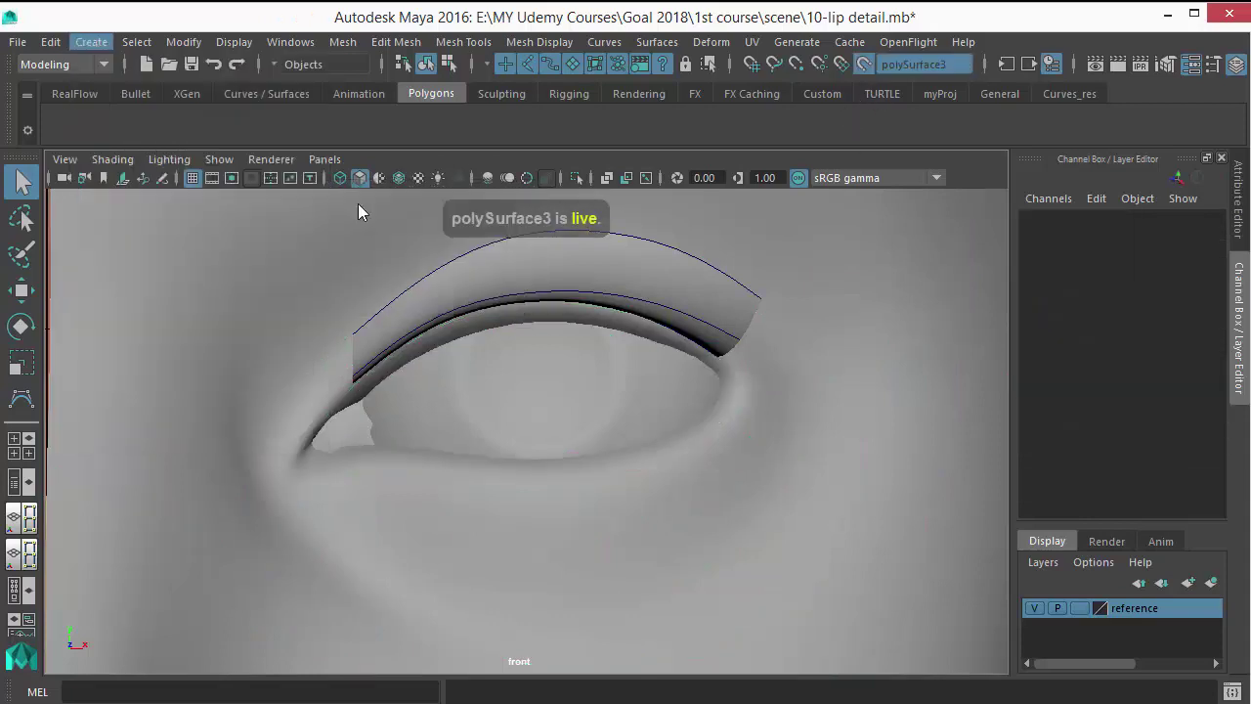
Draw a seven-point curve on the head mesh along the lower eyelid edge, from near the inner corner to the outer corner
left_click(389, 463)
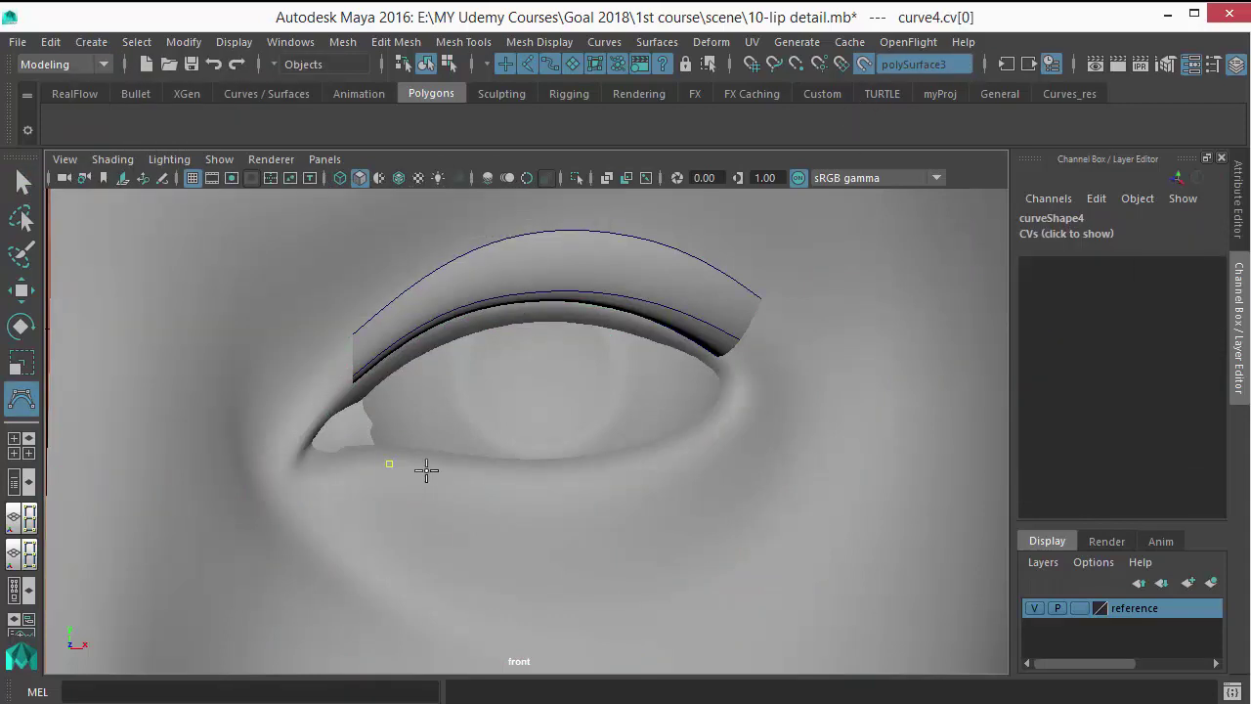
left_click(451, 474)
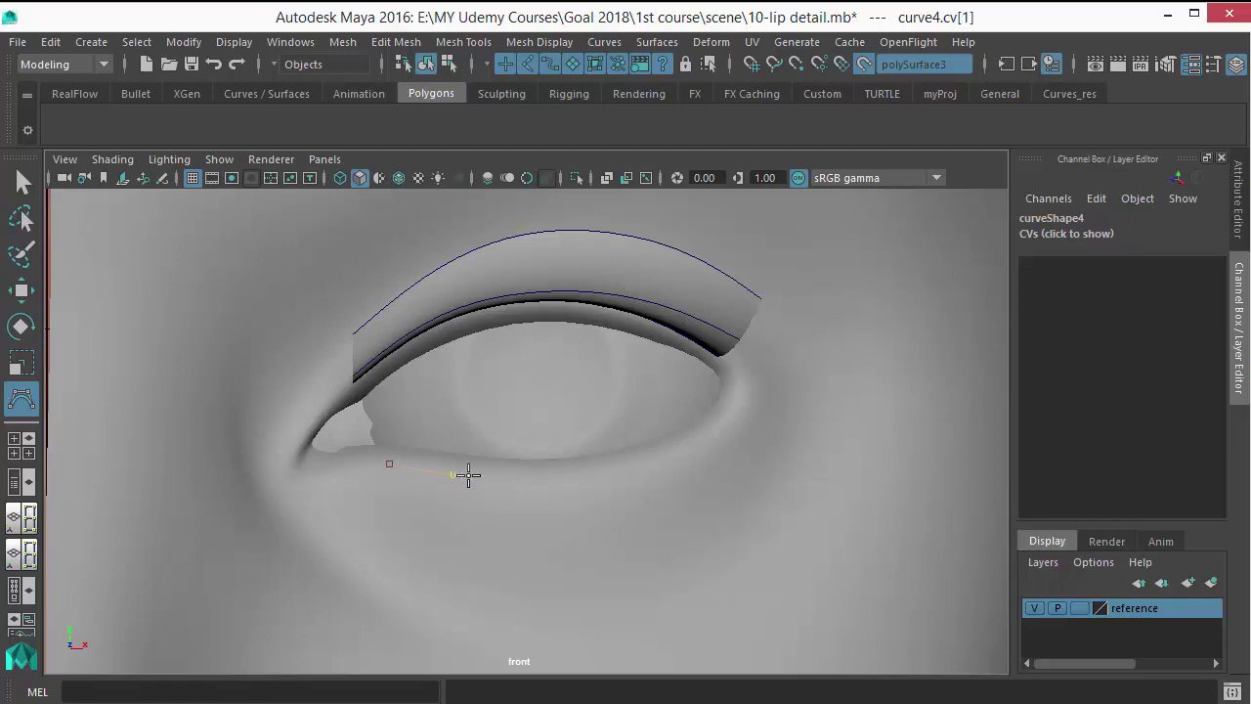
left_click(522, 480)
left_click(592, 477)
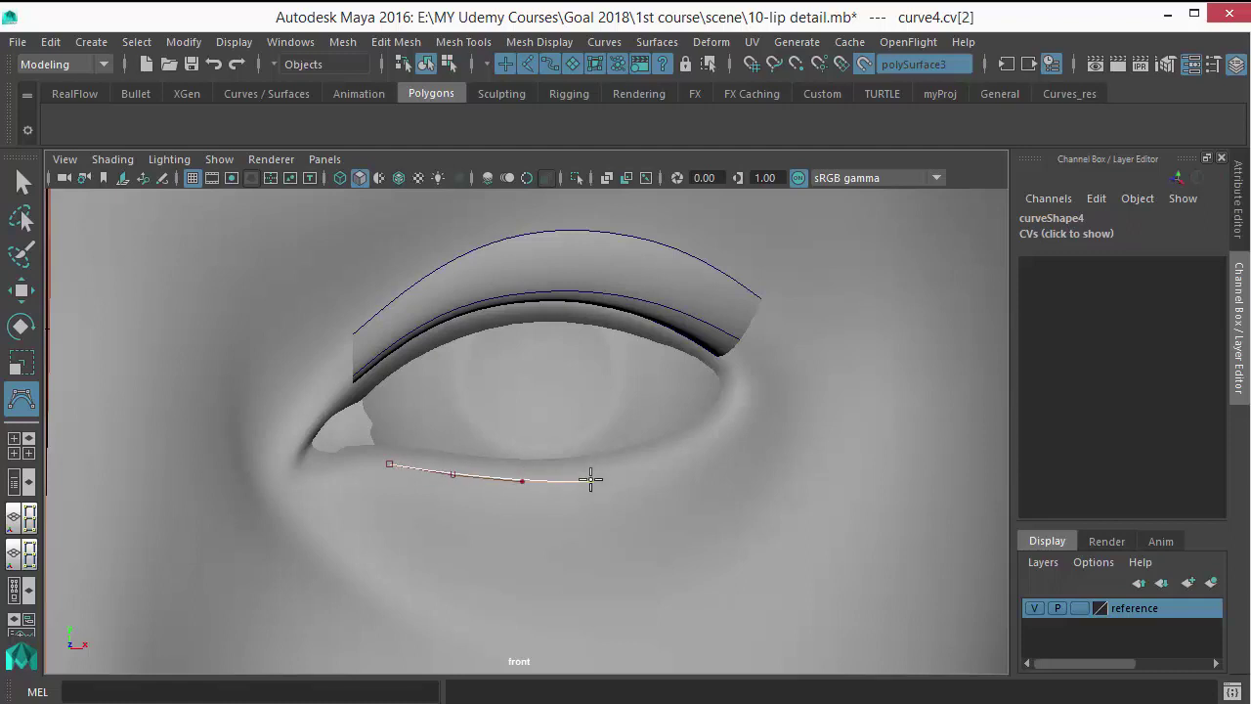
left_click(664, 466)
left_click(658, 465)
left_click(661, 466)
left_click(709, 441)
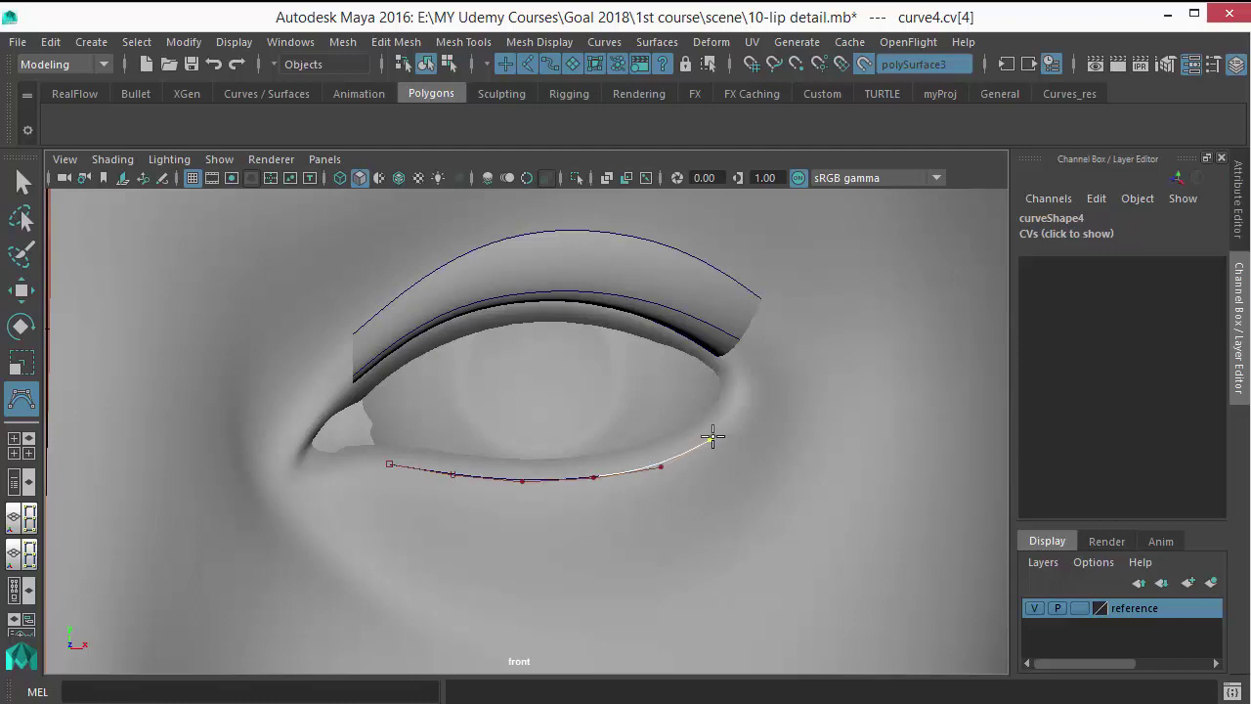
left_click(736, 415)
key("Return")
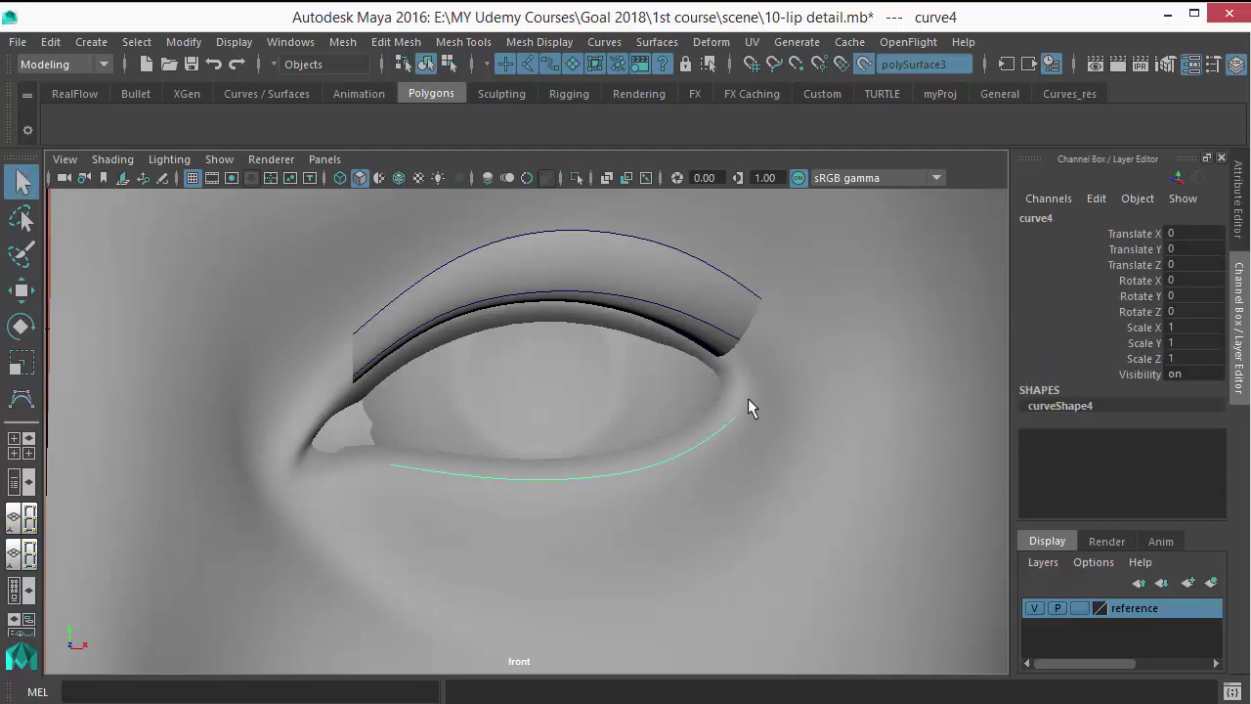
Check the lower eyelid curve in the perspective and side views and turn off the live surface
key("space")
left_click_drag(717, 493, 710, 326)
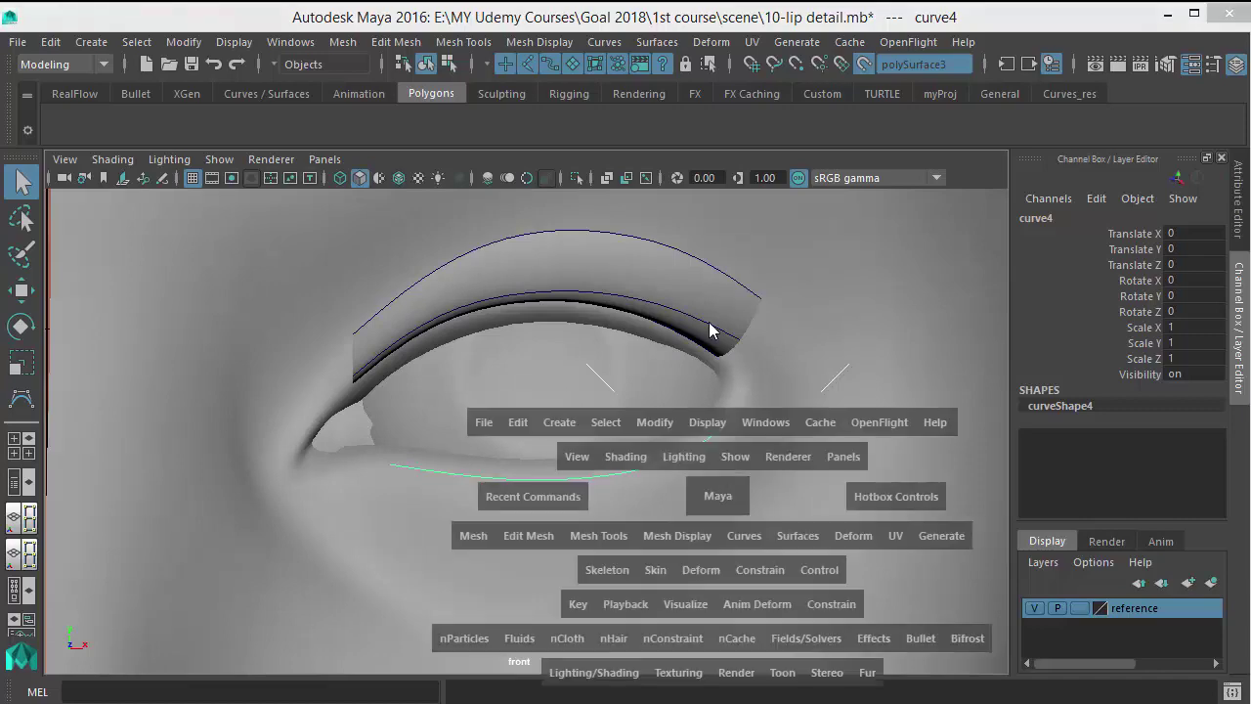
left_click_drag(664, 424, 510, 443, "alt")
right_click_drag(511, 443, 564, 474, "alt")
key("w")
key("space")
left_click_drag(564, 474, 749, 446)
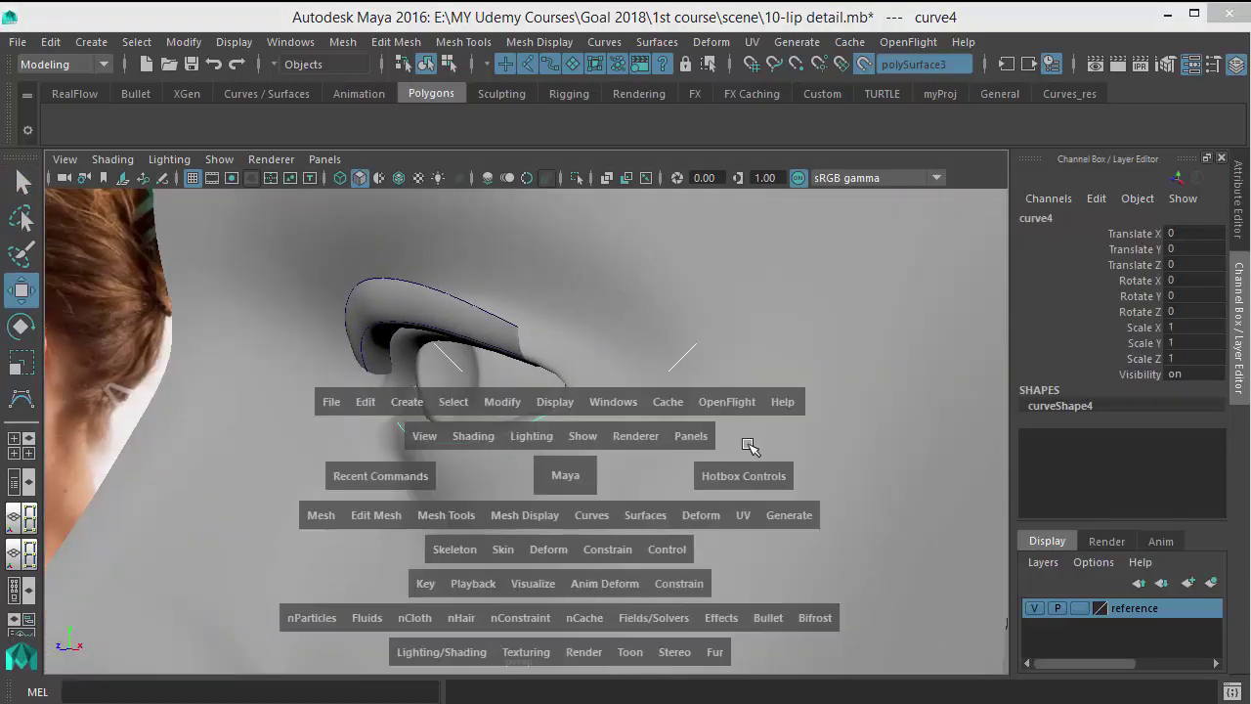
left_click(720, 357)
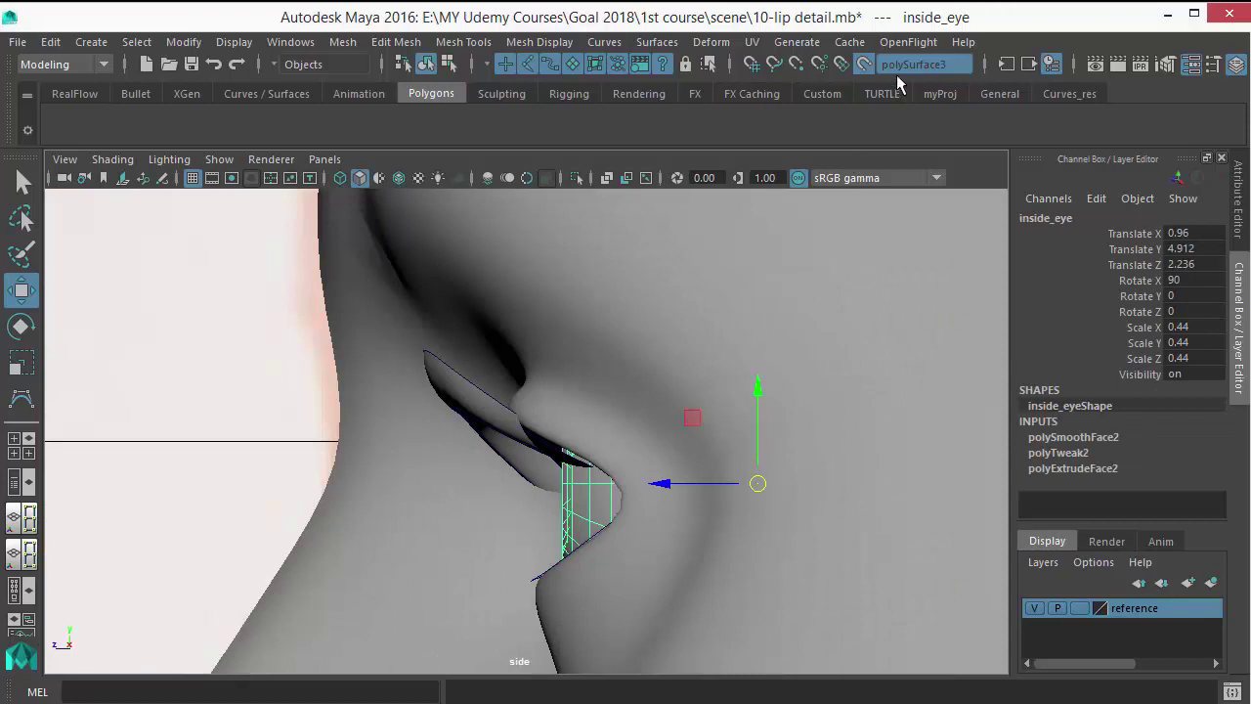
left_click(864, 63)
Duplicate the lower eyelid curve in the side view and center the copy's pivot
middle_click_drag(559, 488, 533, 361, "alt")
right_click_drag(534, 361, 524, 487, "alt")
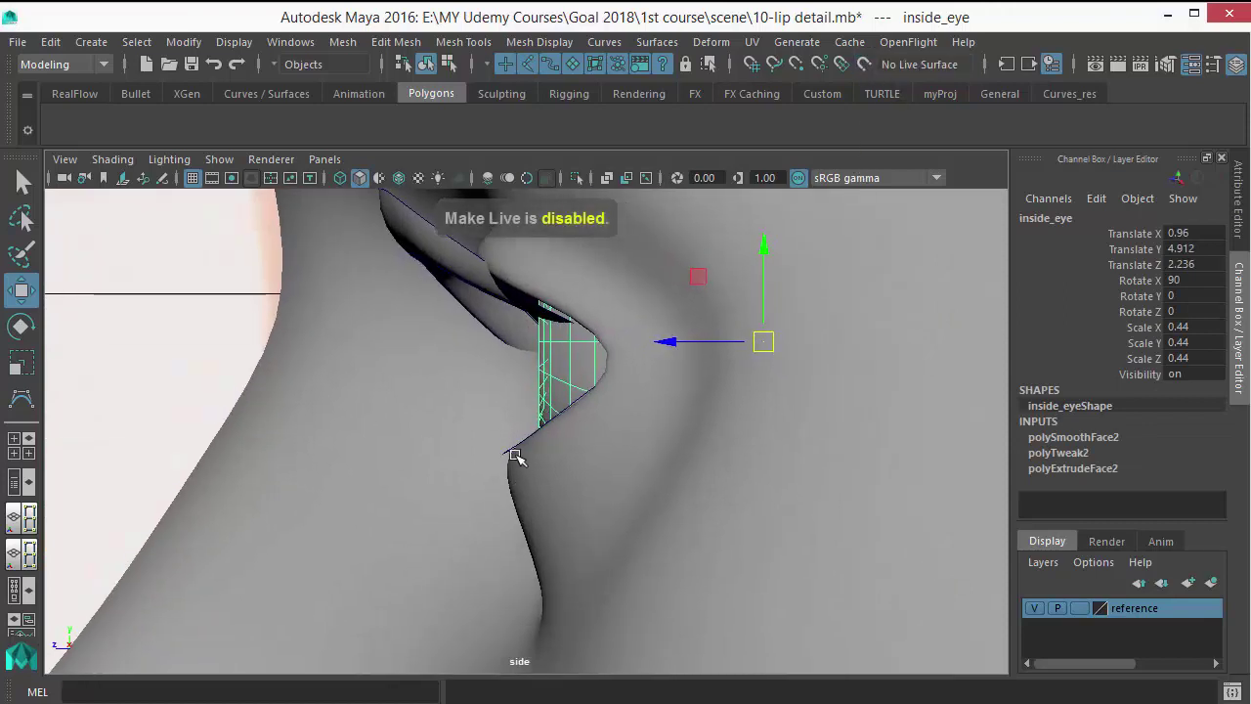
left_click(511, 451)
left_click(50, 43)
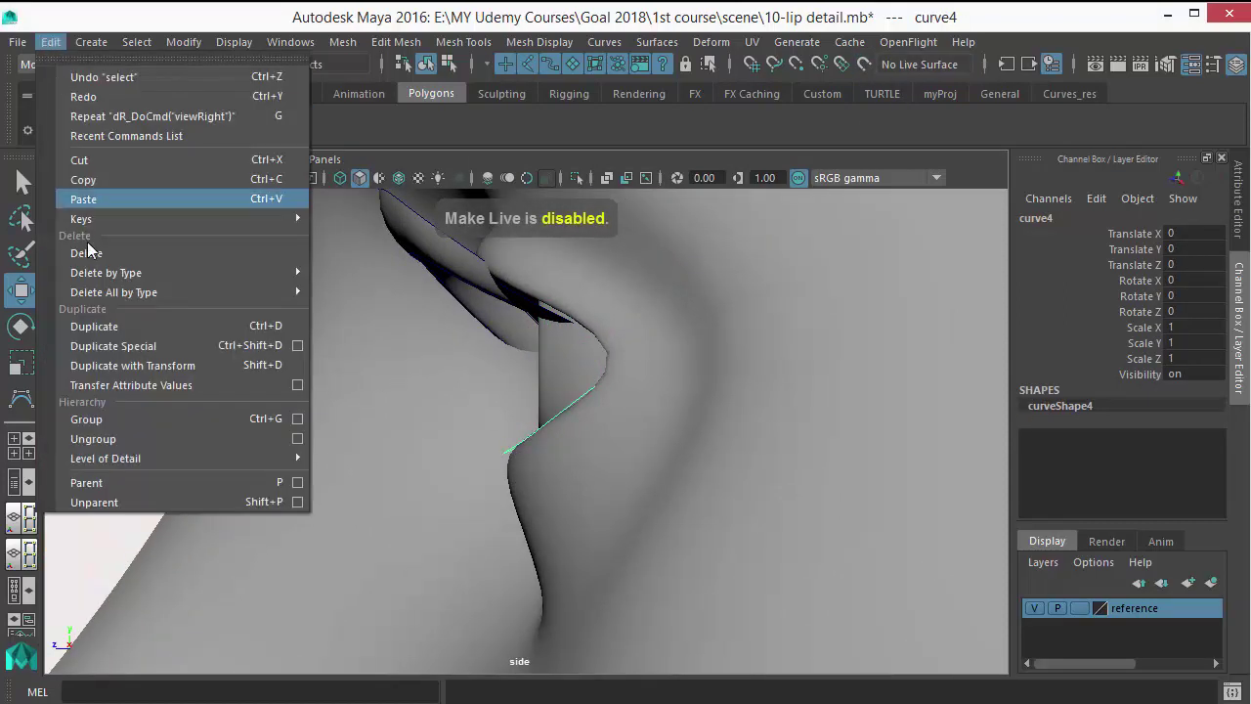
left_click(94, 326)
scroll(469, 446, "down", 5)
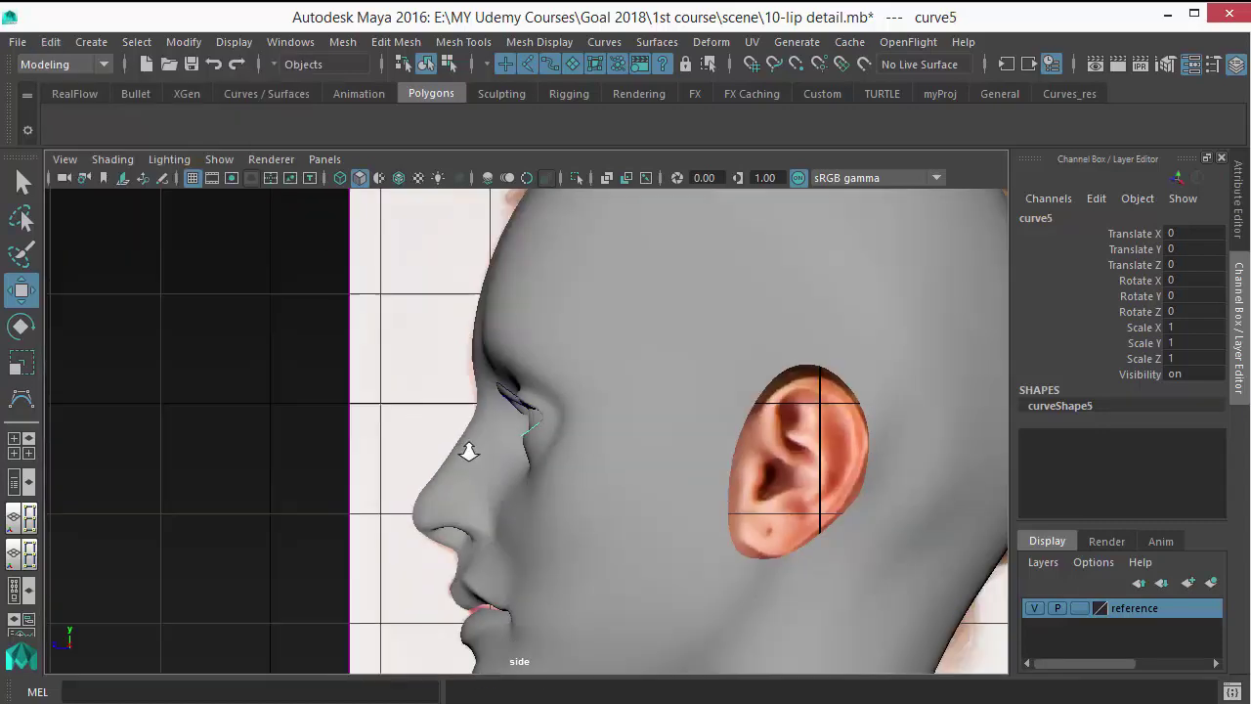
scroll(460, 457, "up", 5)
left_click(183, 43)
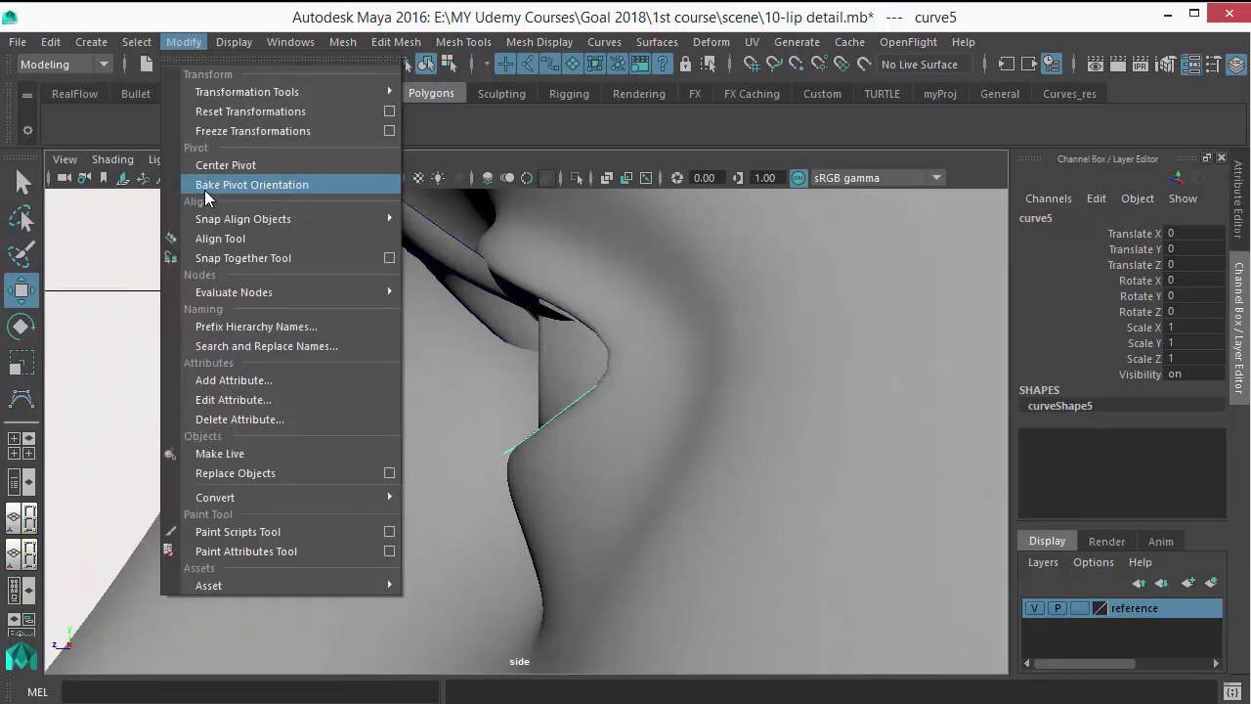
left_click(202, 165)
Move the duplicated curve down and forward from the lower eyelid, to -0.078 in Y and 0.046 in Z
left_click_drag(548, 424, 522, 457)
key("space")
left_click_drag(567, 497, 531, 489)
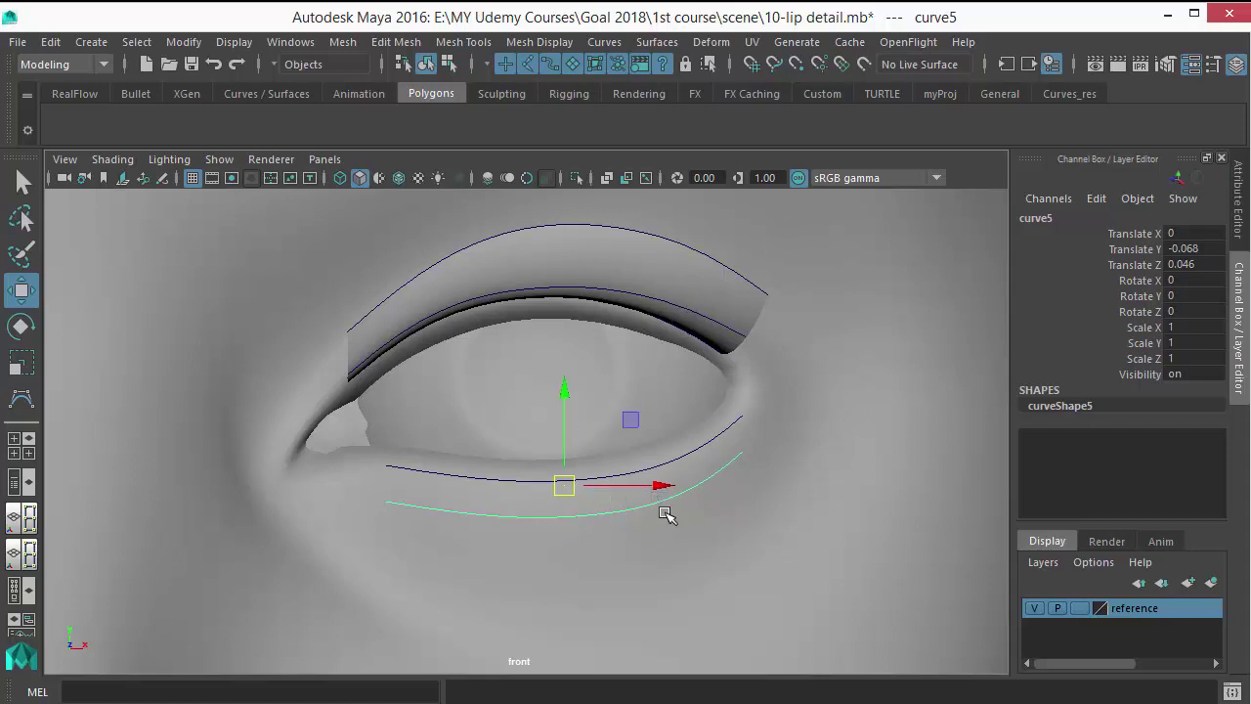
left_click_drag(564, 403, 589, 412)
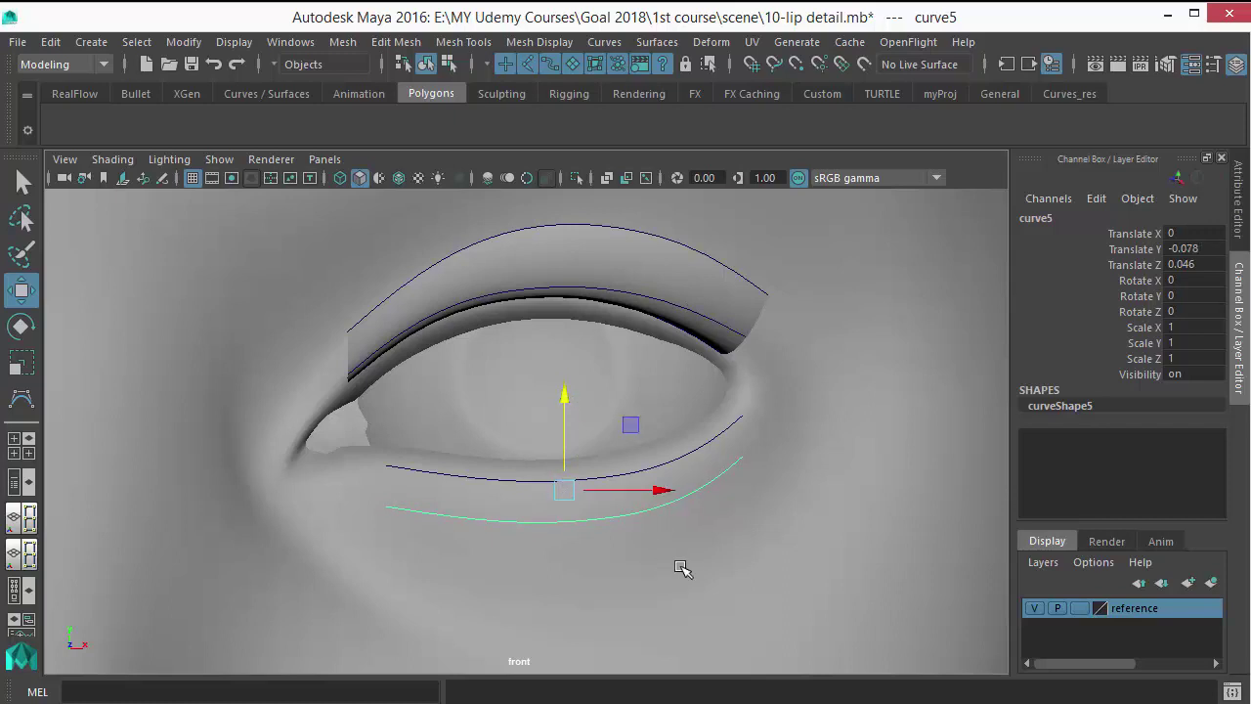
Show the lower copy's control vertices, reshape its outer part outward and downward in the front view, and check it in perspective
right_click_drag(717, 475, 598, 225)
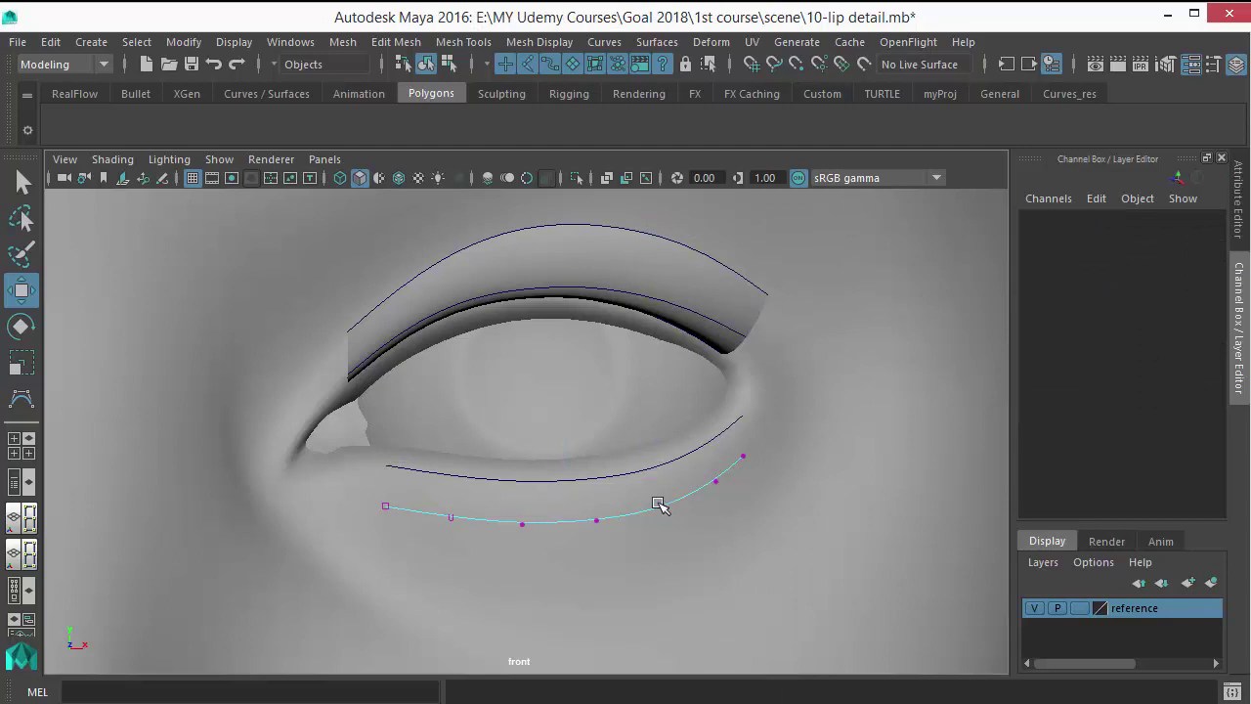
left_click(747, 457)
left_click_drag(748, 462, 598, 529)
left_click(717, 481)
left_click(665, 510)
left_click(596, 520)
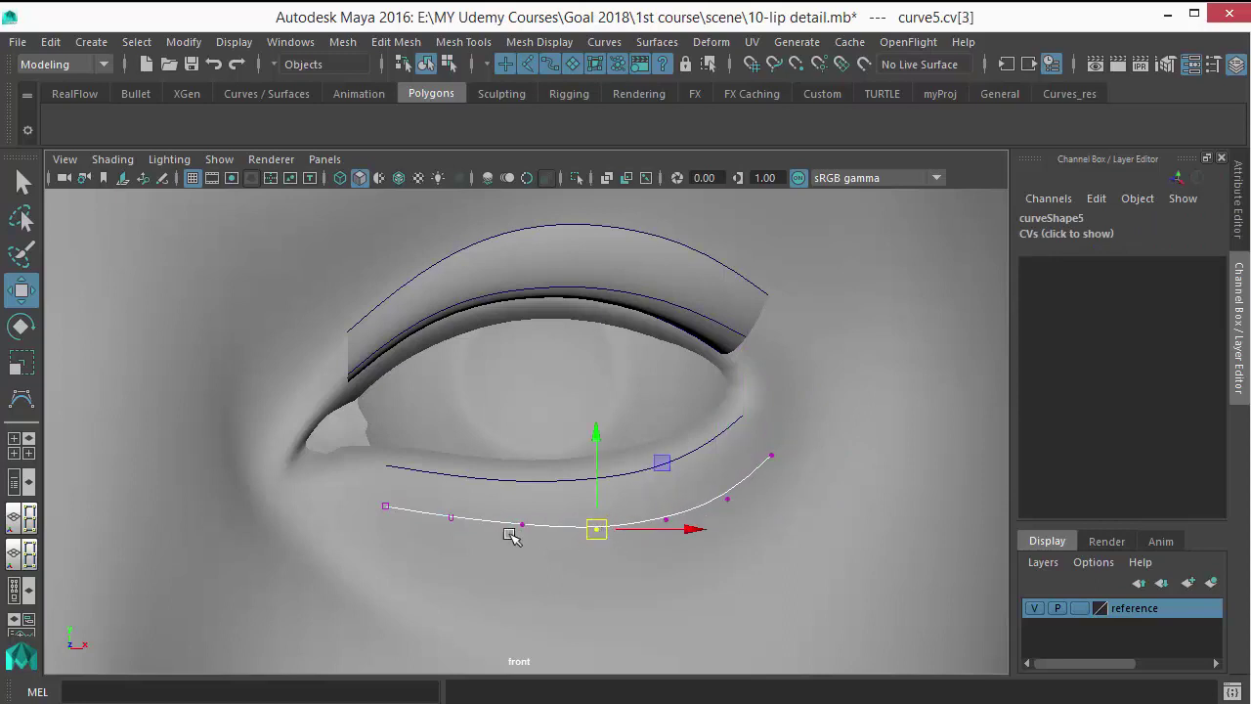
key("space")
key("space")
left_click_drag(719, 570, 673, 525)
key("q")
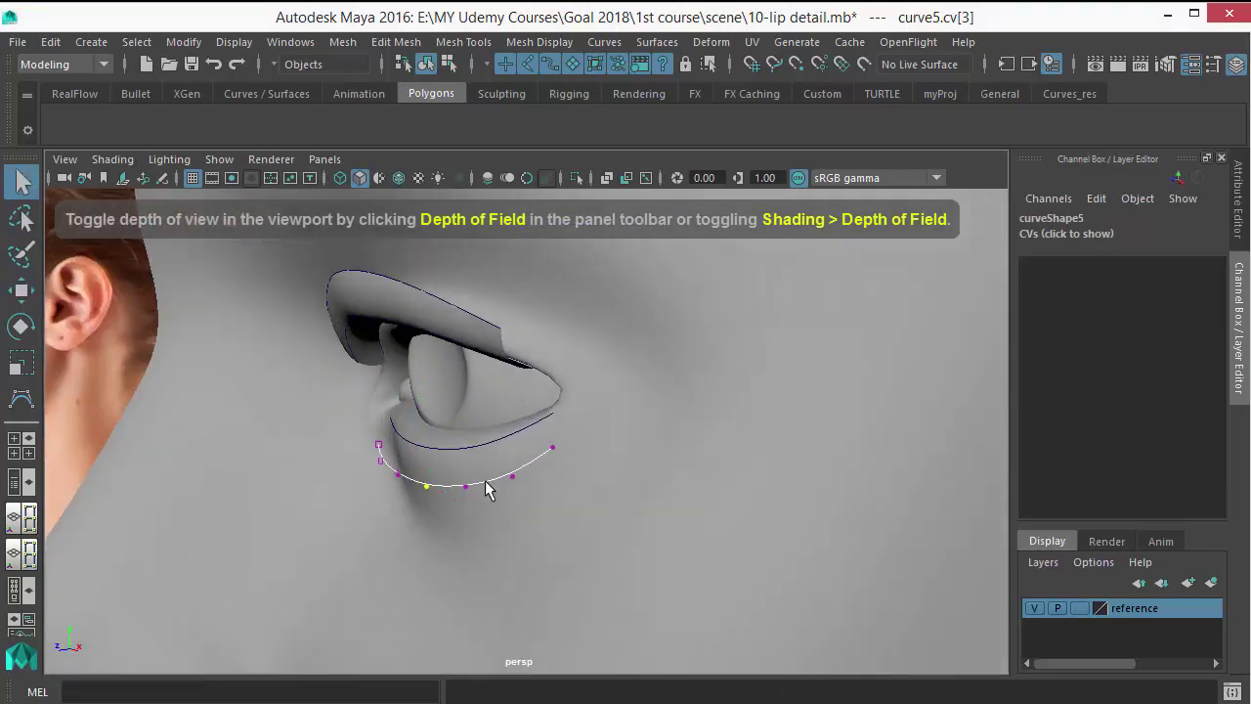
Duplicate the lower eyelid curve in the side view and center the new copy's pivot
key("space")
left_click_drag(526, 492, 620, 492)
scroll(518, 489, "up", 1)
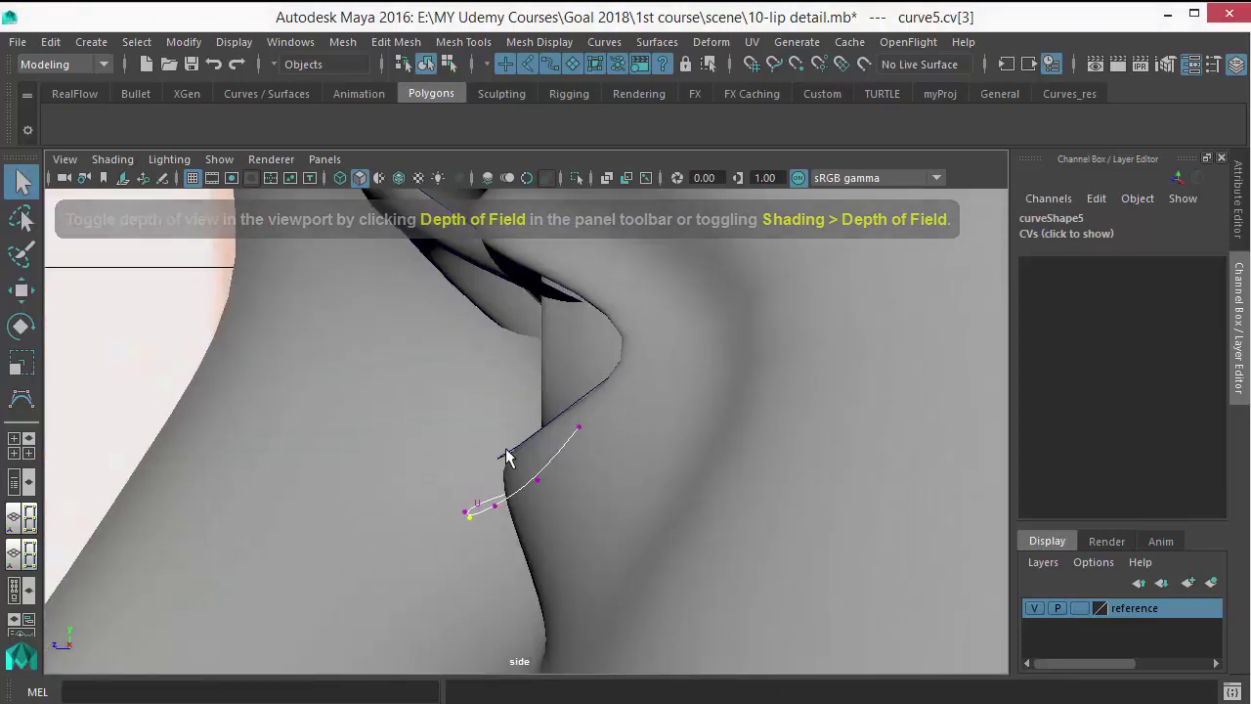
left_click(507, 452)
key("w")
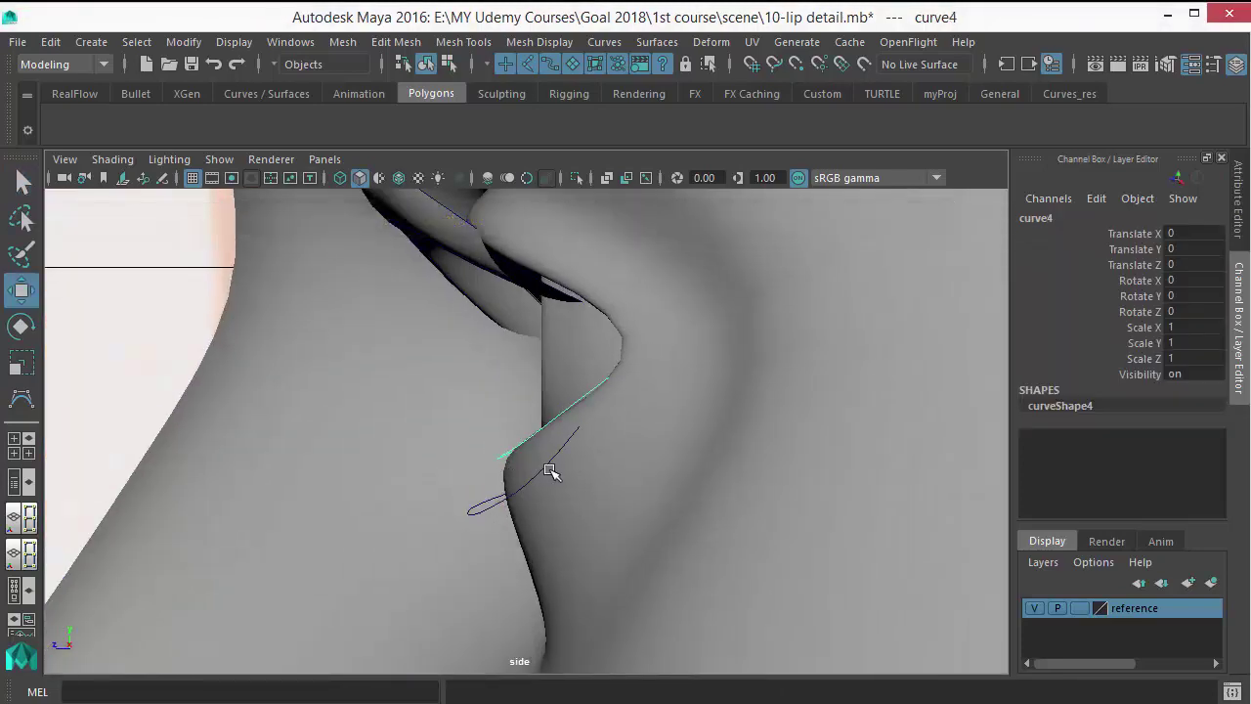
left_click(51, 42)
left_click(88, 326)
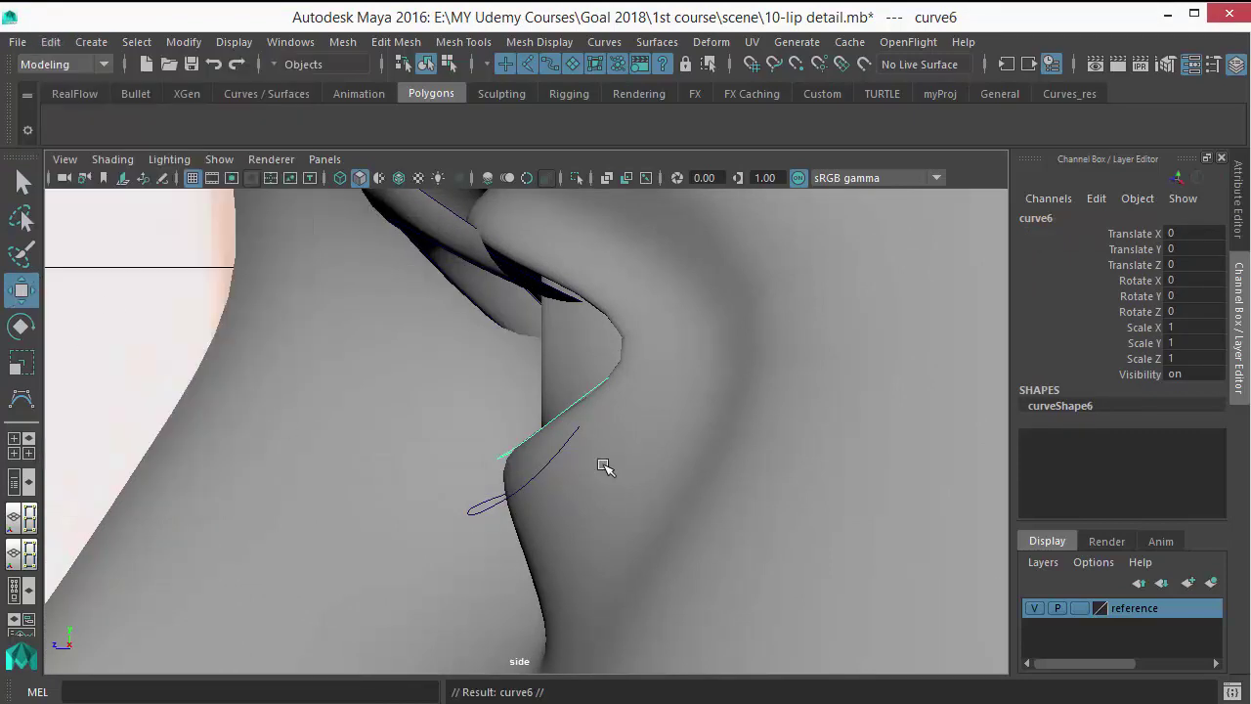
left_click(172, 42)
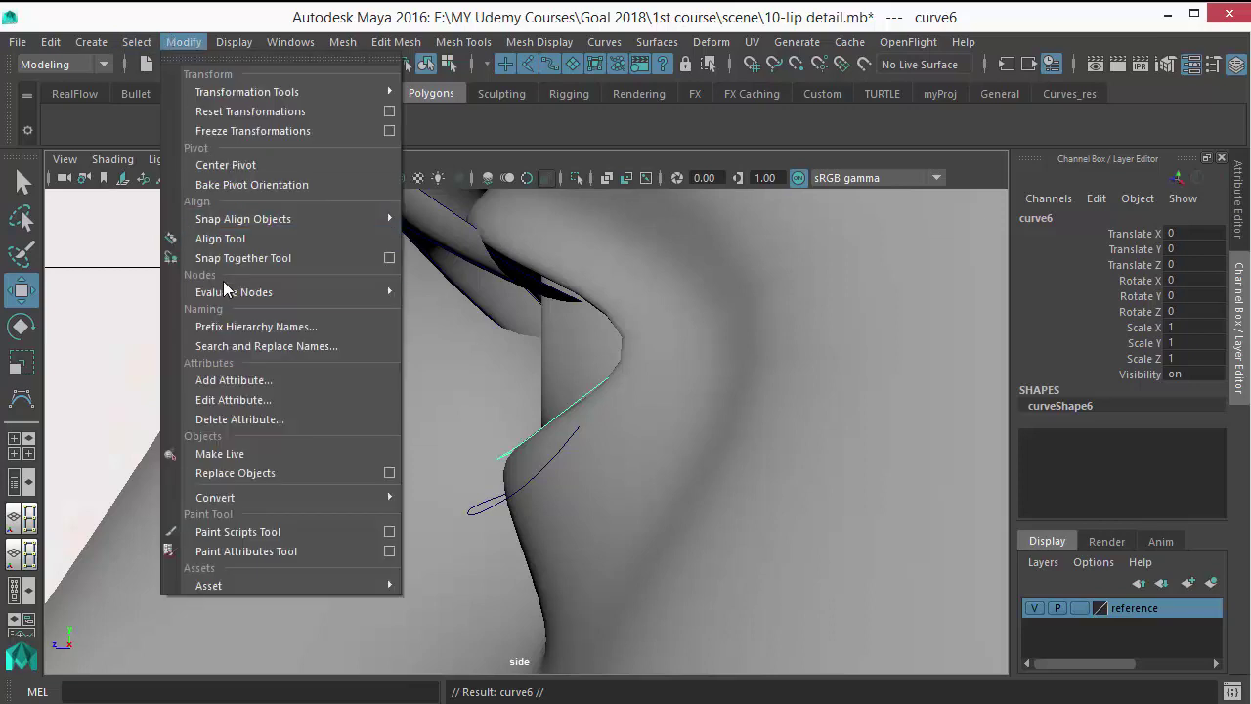
mouse_move(233, 227)
left_click(225, 167)
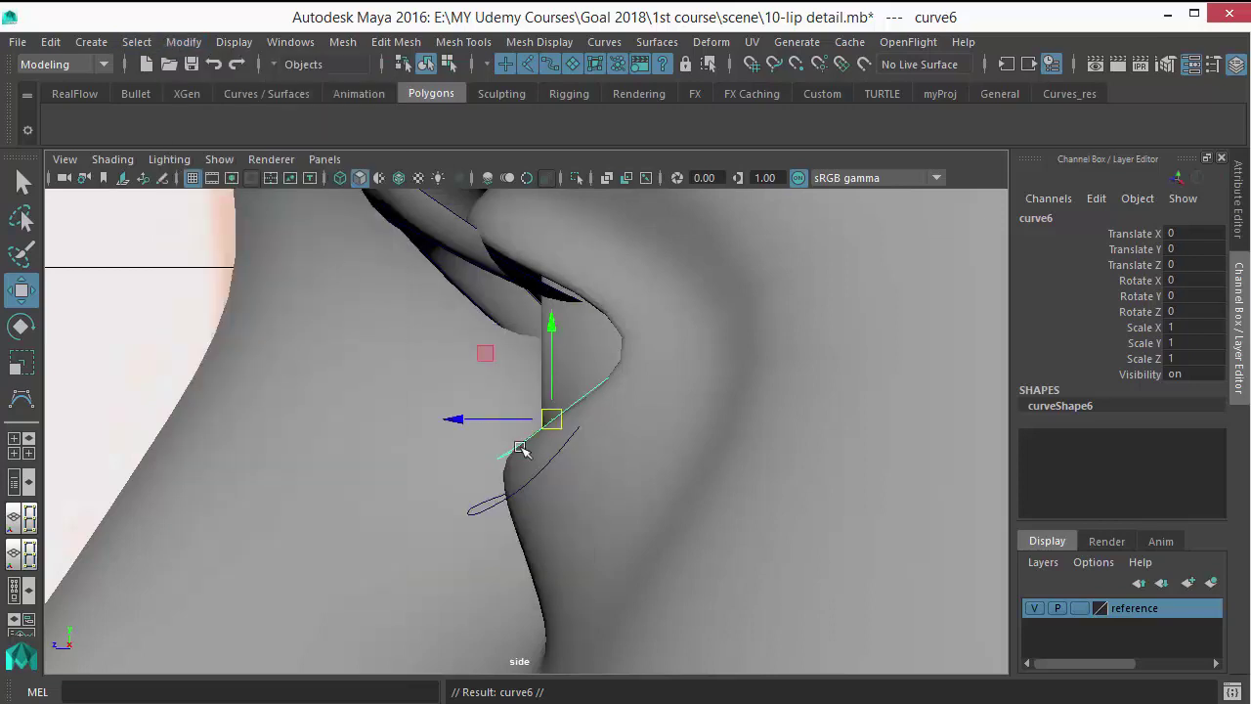
Move the new copy between the two lower curves, to -0.044 in Y and 0.033 in Z, and check it in perspective
left_click_drag(534, 440, 537, 457)
key("space")
left_click_drag(674, 553, 636, 346)
left_click_drag(639, 447, 752, 442, "alt")
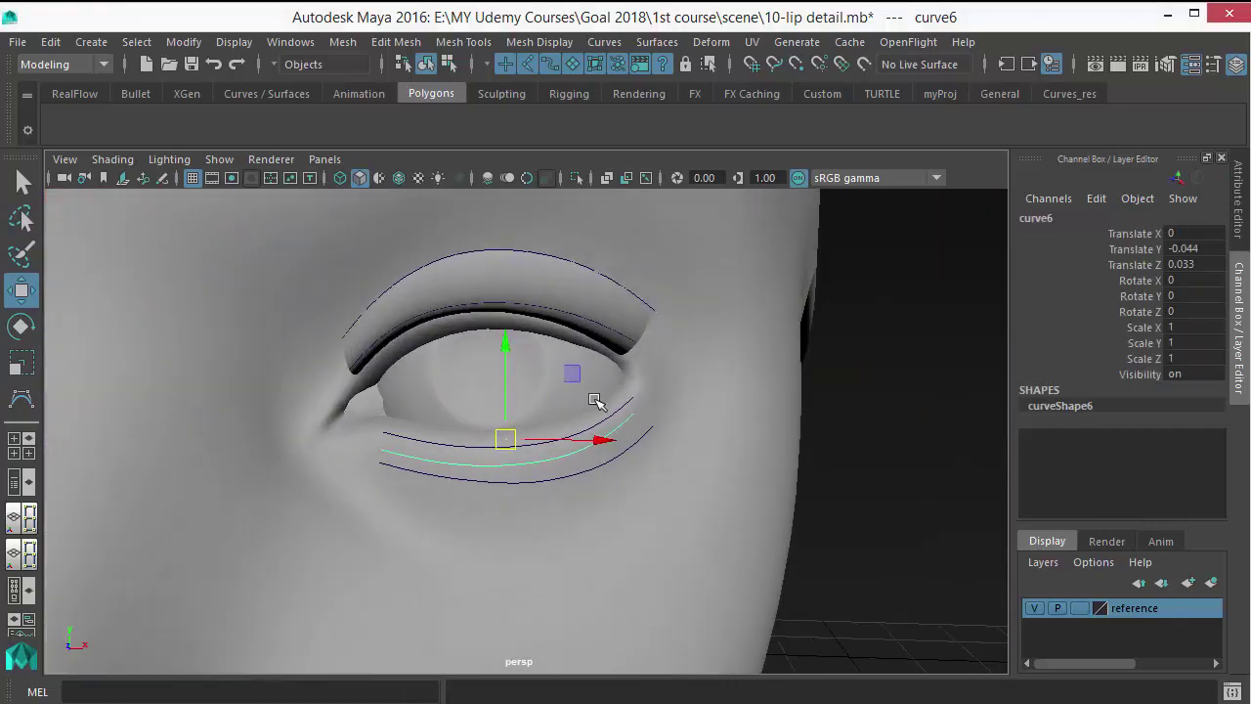
Loft a surface through the three lower eyelid curves, picked in order from the eyelid edge downward
left_click(22, 183)
left_click(572, 442)
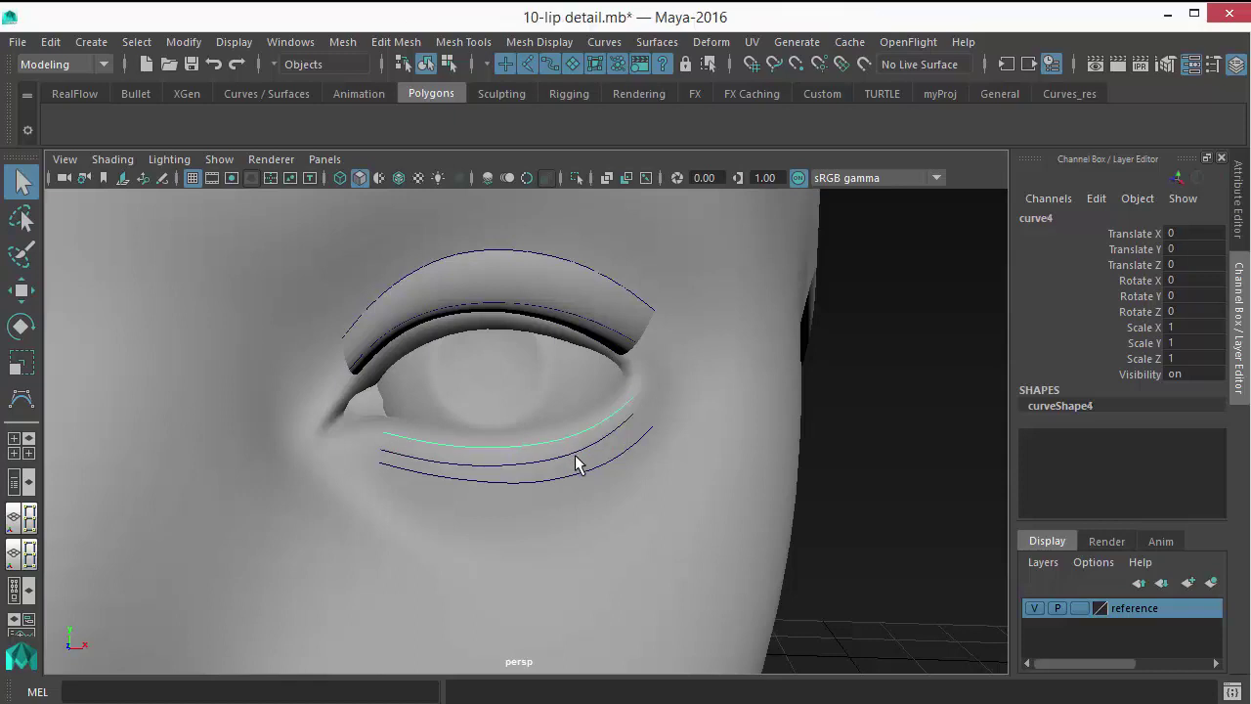
left_click(574, 460, "shift")
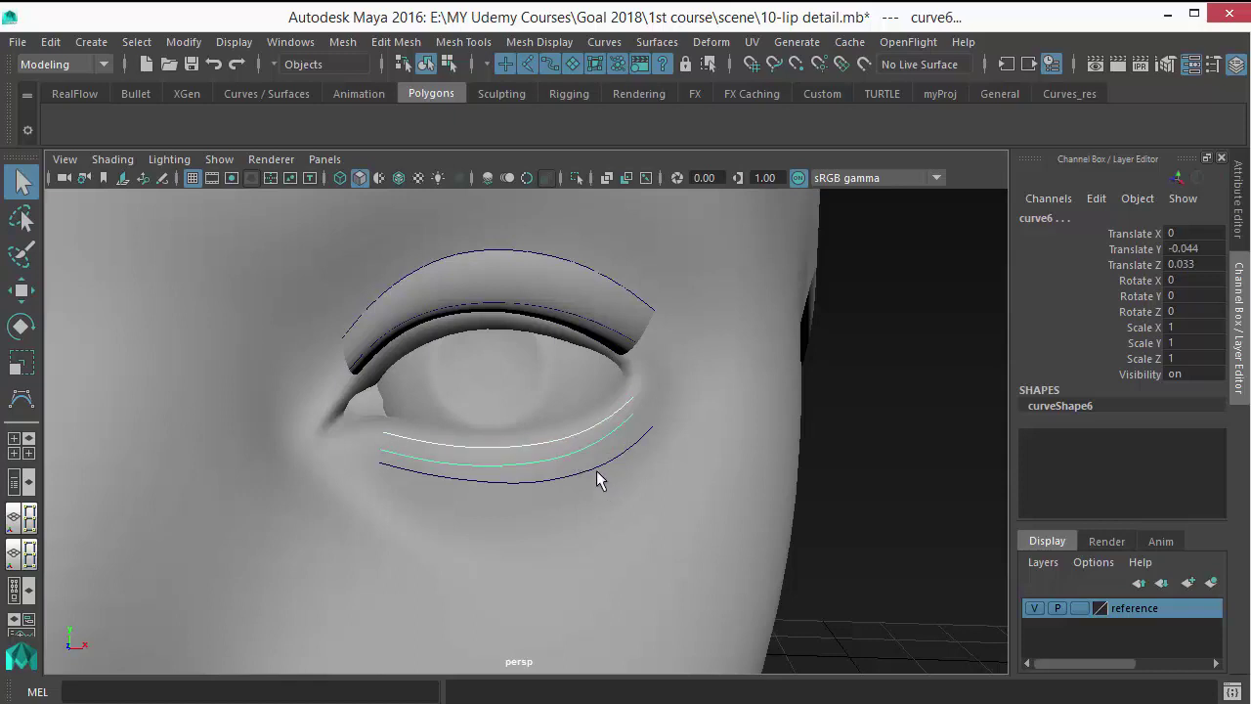
left_click(592, 476)
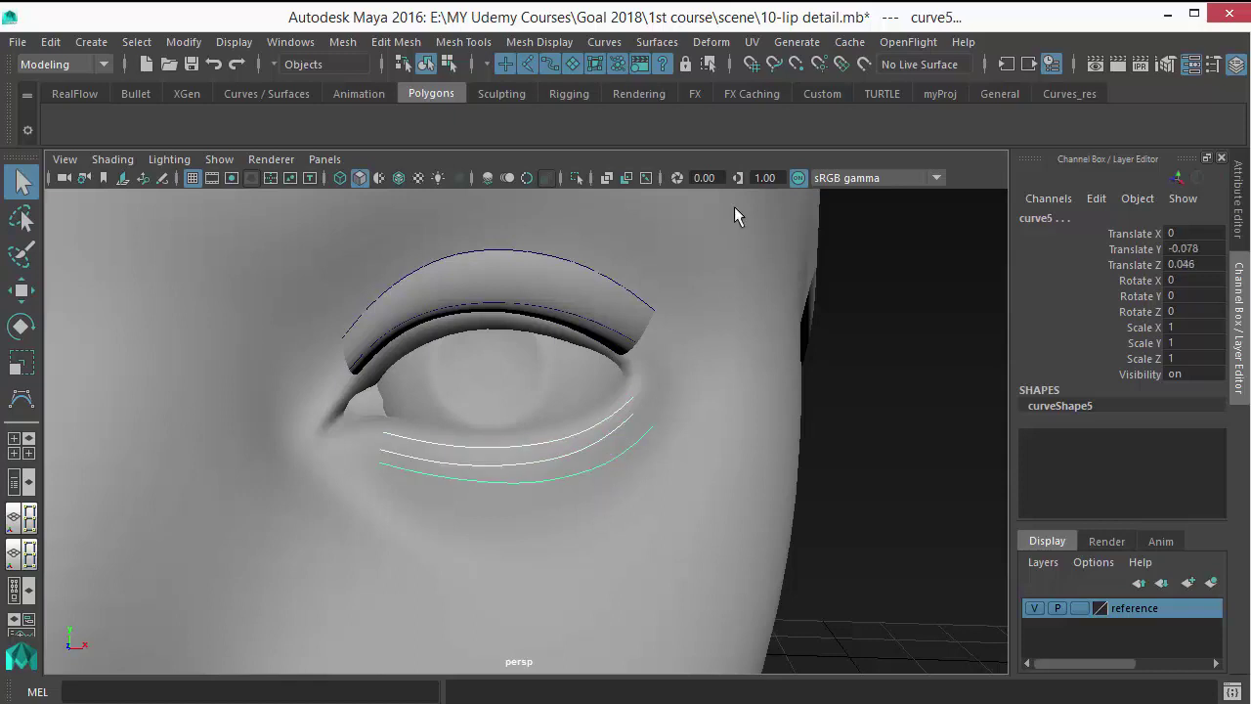
left_click(665, 44)
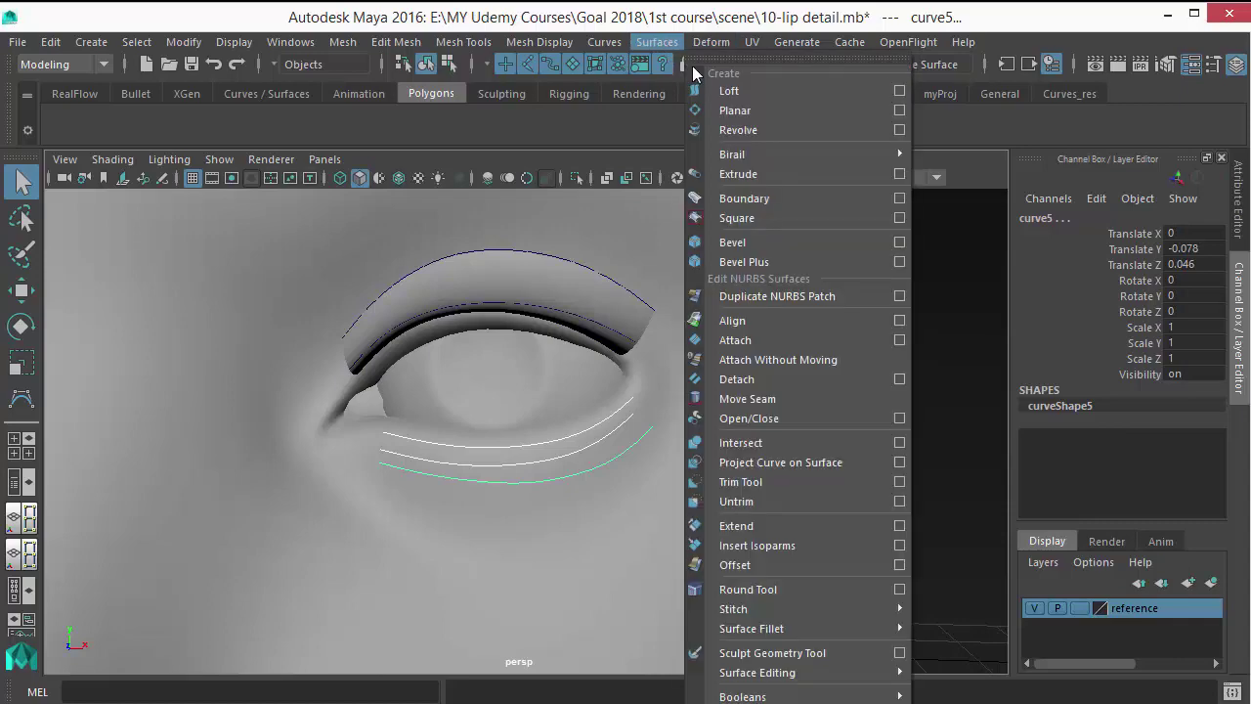
left_click(730, 95)
left_click(870, 482)
left_click_drag(870, 482, 546, 480, "alt")
left_click(632, 442)
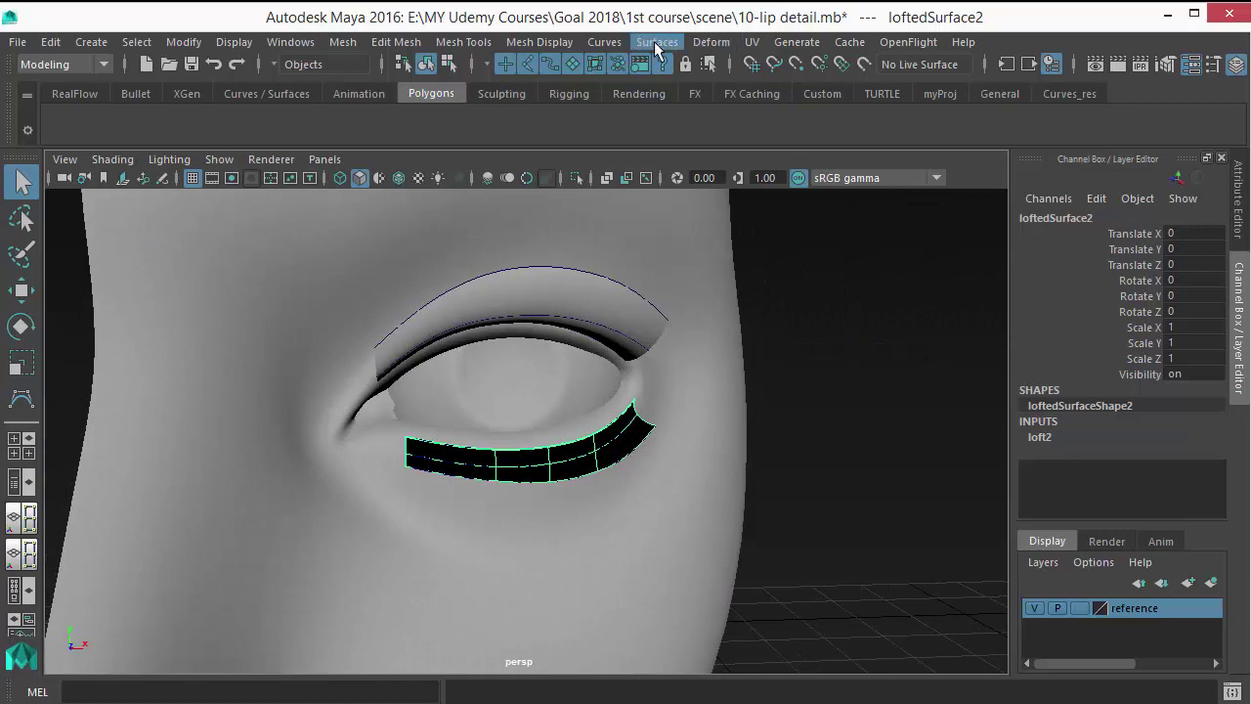
Try to flip the lower eyelid surface's normals with the polygon mesh Reverse command
left_click(657, 42)
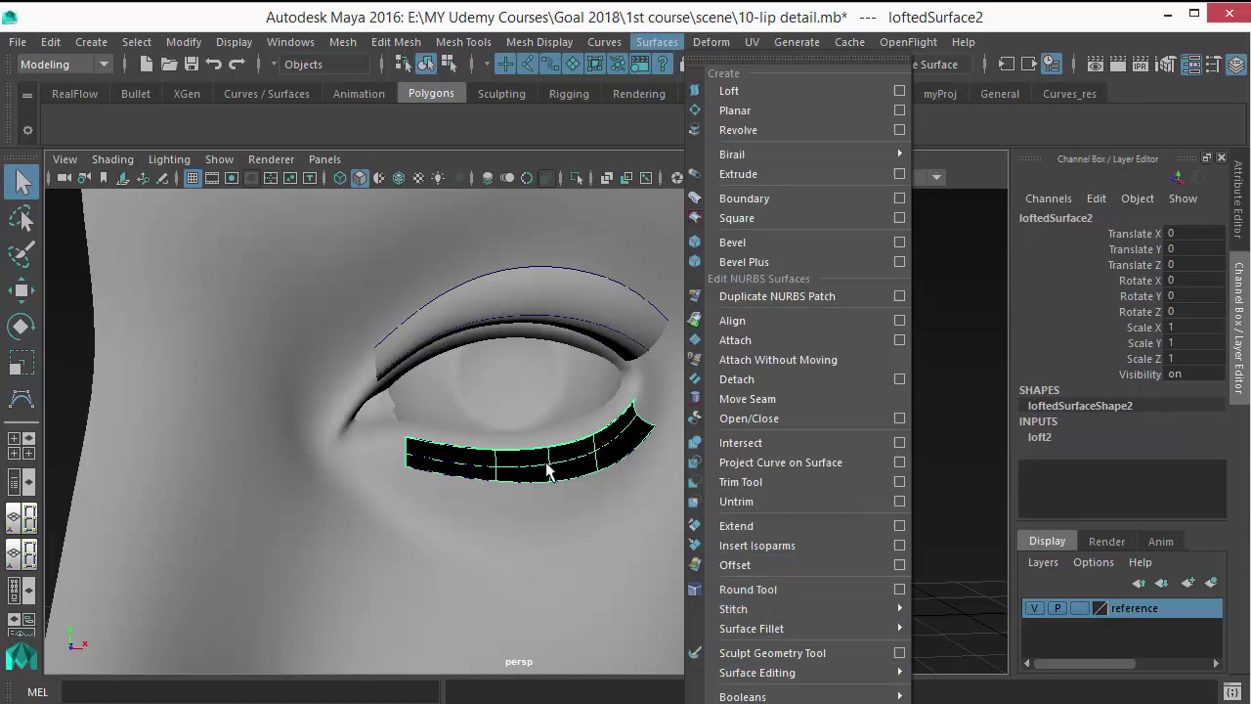
left_click(547, 55)
left_click(540, 42)
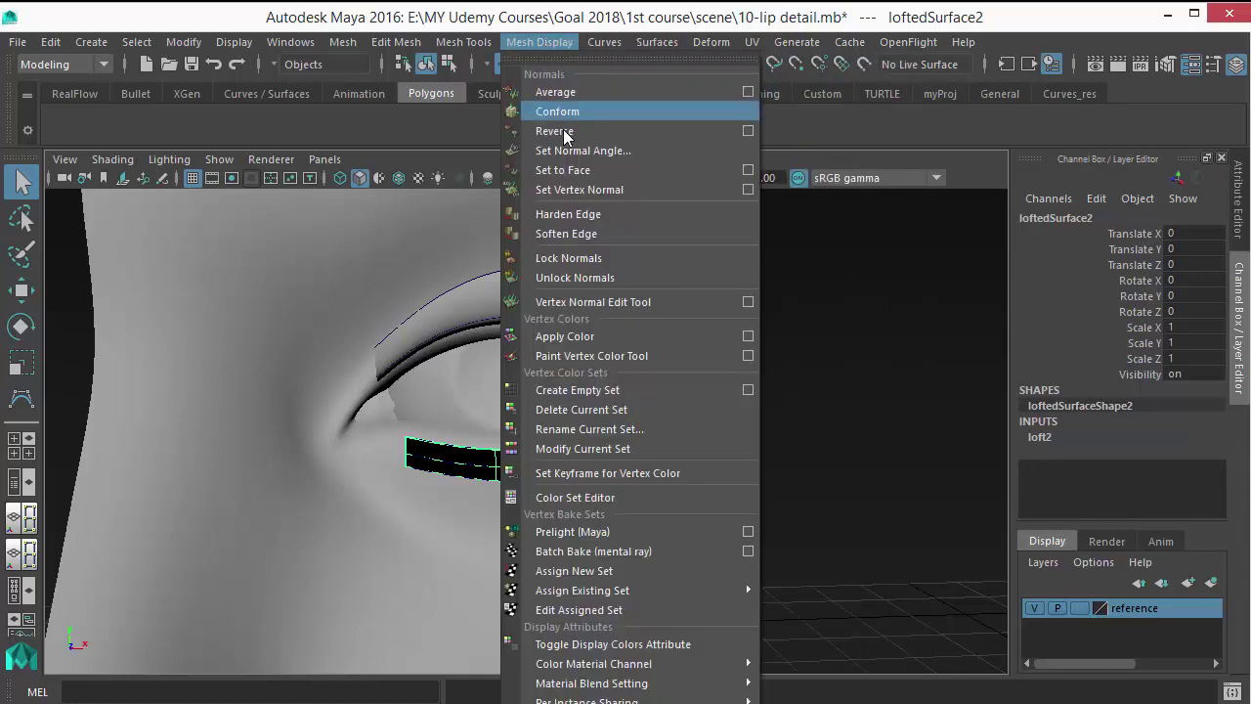
left_click(887, 441)
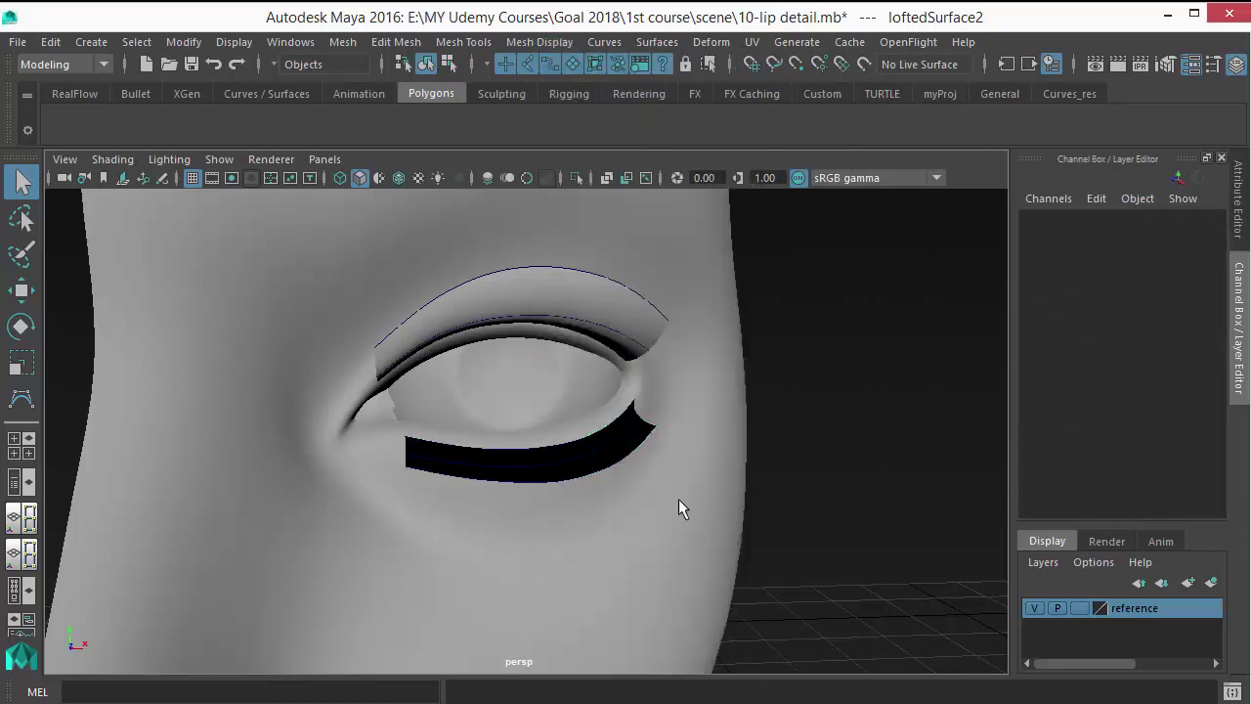
left_click(580, 471)
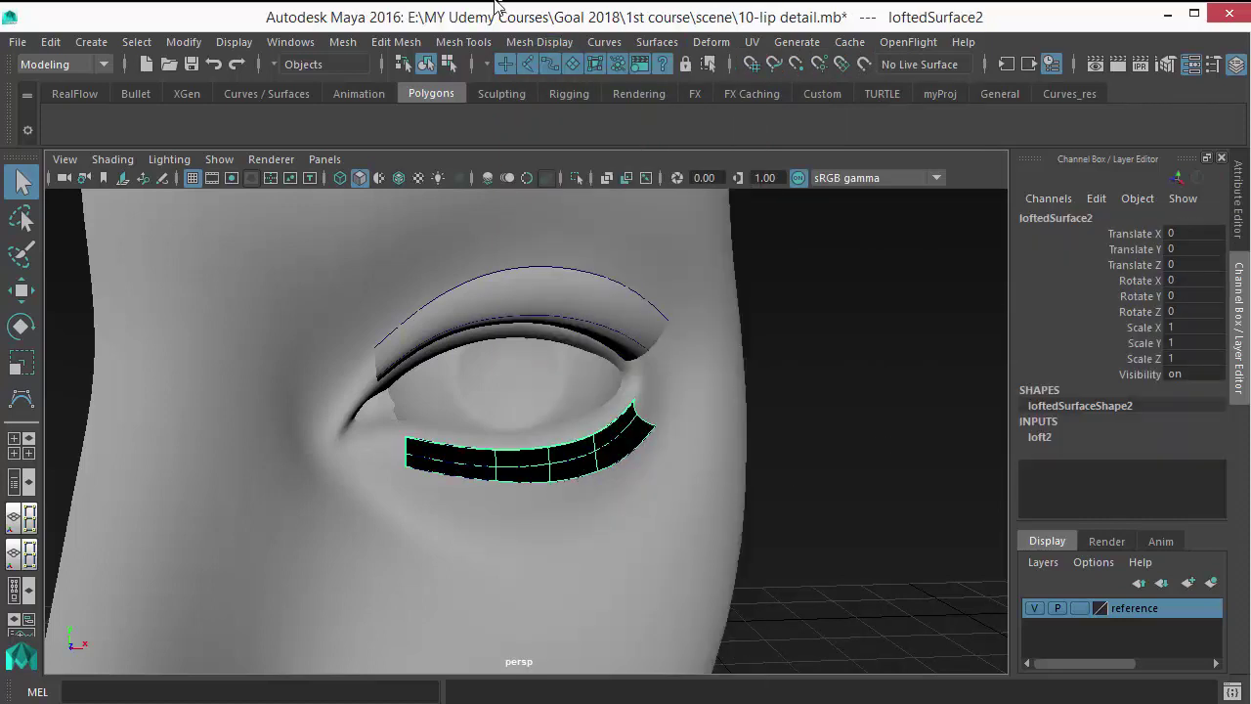
left_click(539, 42)
left_click(571, 135)
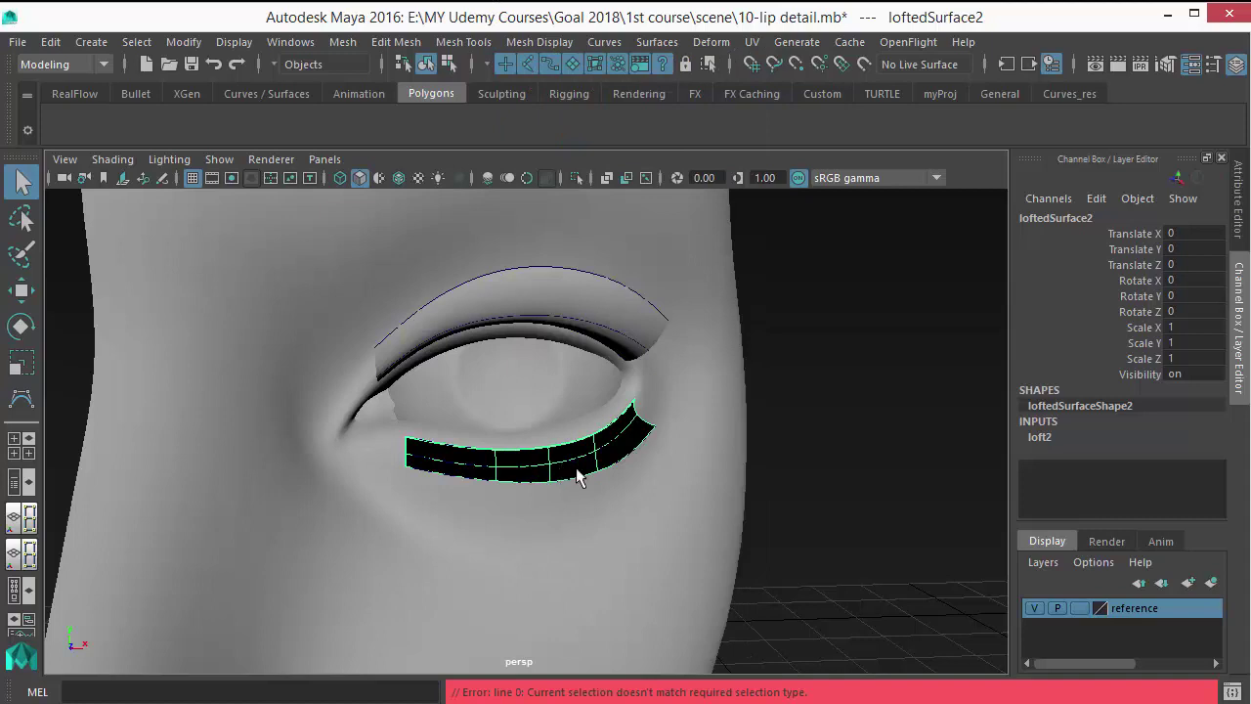
left_click(539, 42)
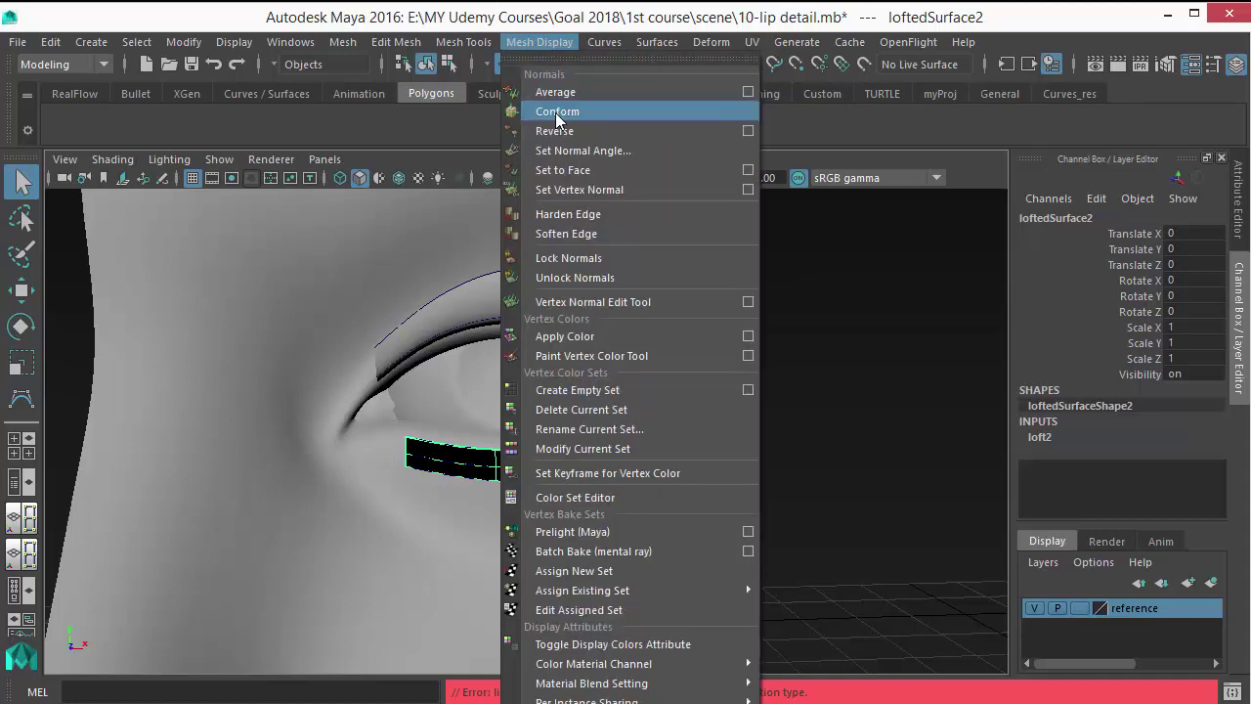
Reverse the lower eyelid surface's direction with the NURBS surface command and inspect both eyelids from around the head
left_click(657, 42)
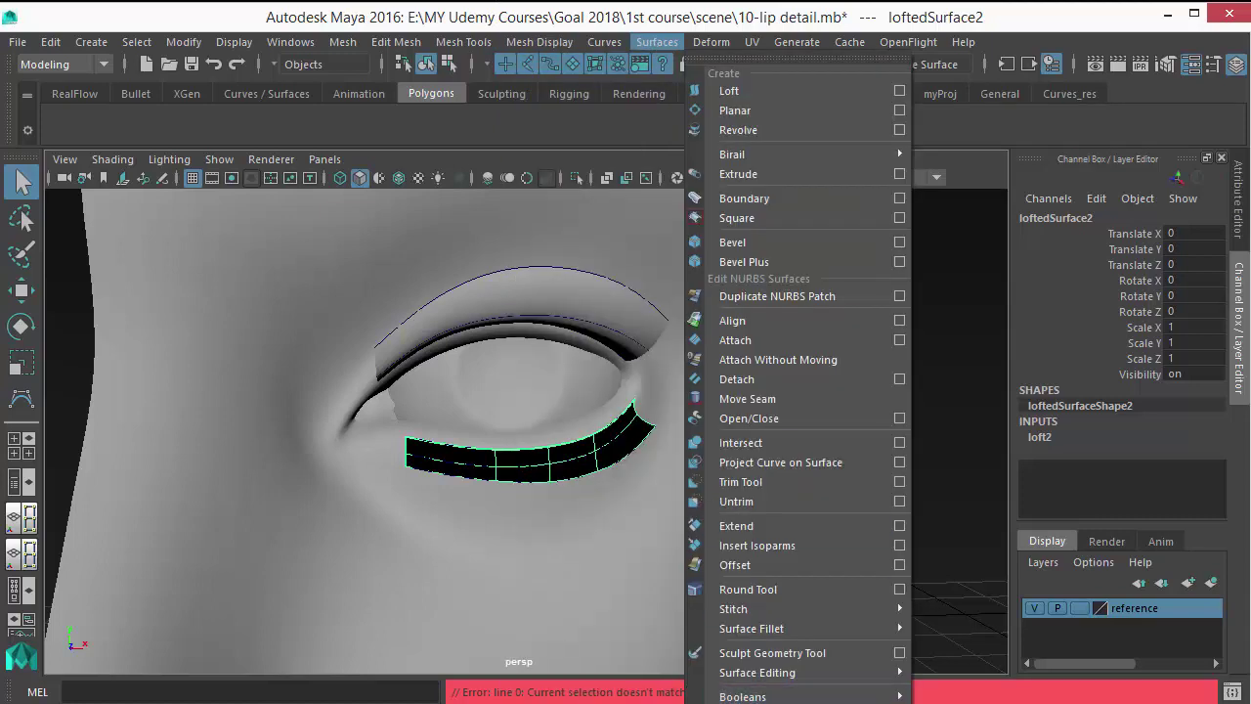
left_click(782, 702)
left_click(807, 568)
left_click_drag(709, 525, 628, 526, "alt")
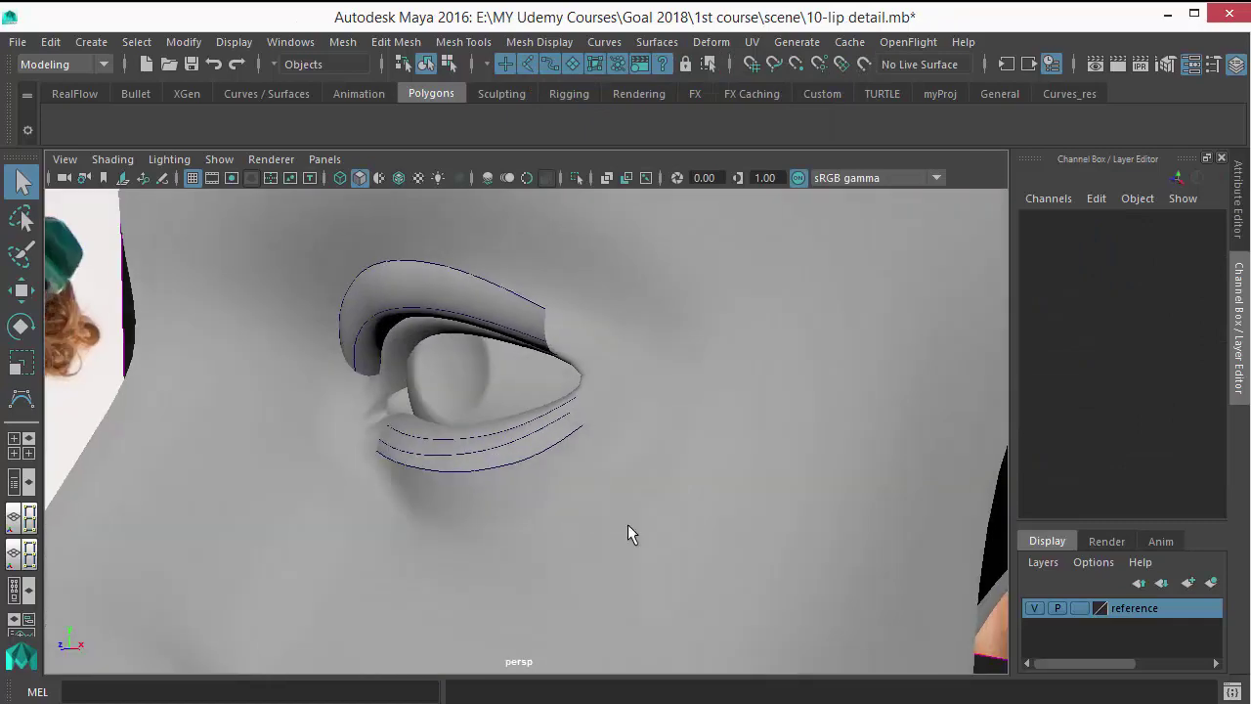
right_click_drag(629, 533, 430, 469, "alt")
left_click_drag(430, 469, 587, 465, "alt")
right_click_drag(436, 464, 342, 455, "alt")
left_click_drag(410, 452, 644, 503, "alt")
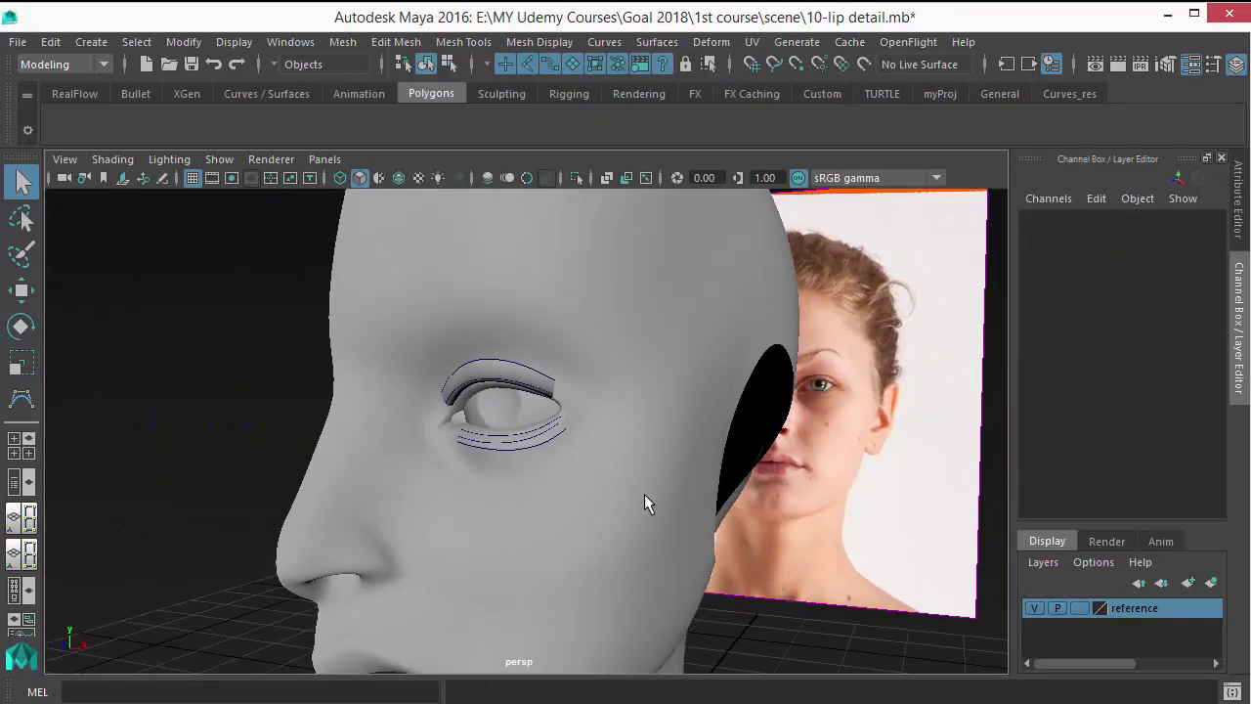